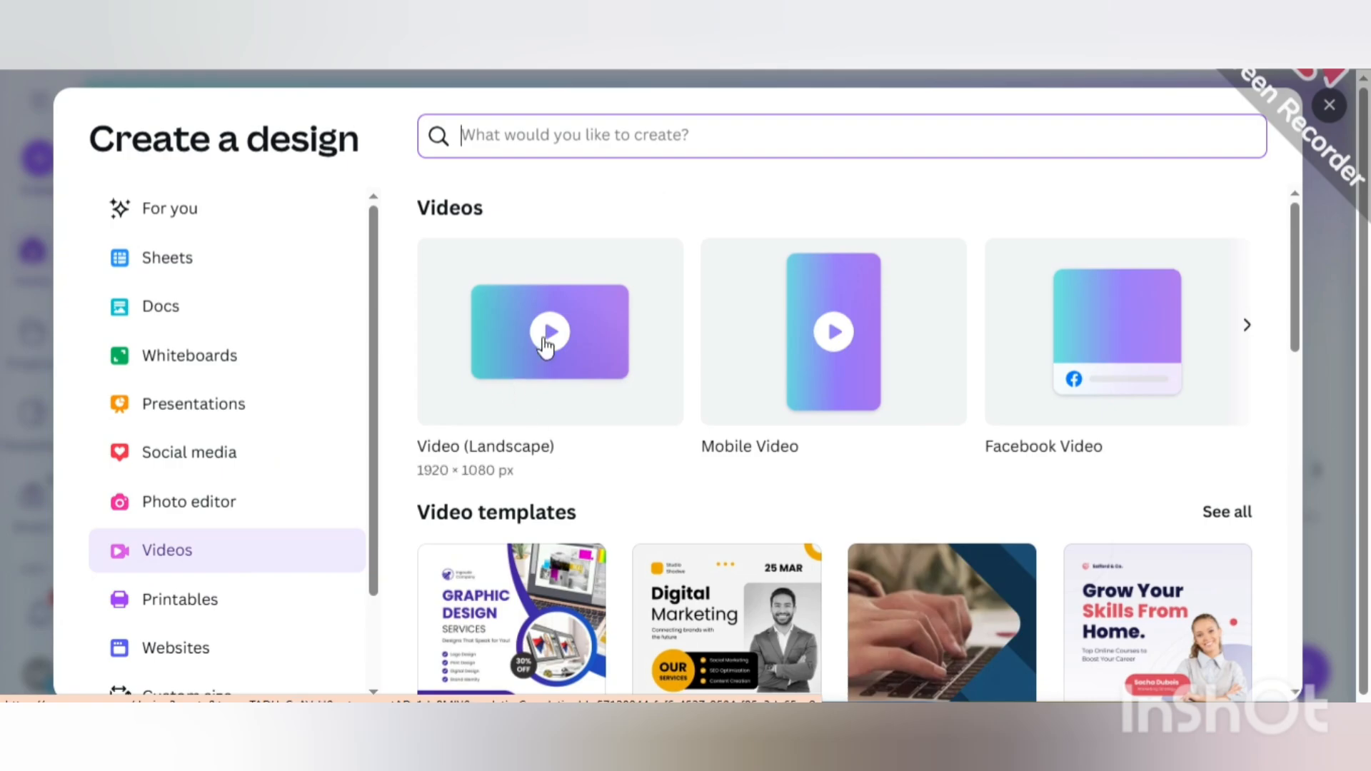
Create a blank landscape video design of 1920 × 1080 px and enlarge the canvas area above the timeline.
{"action": "left_click", "coordinate": [546, 343]}
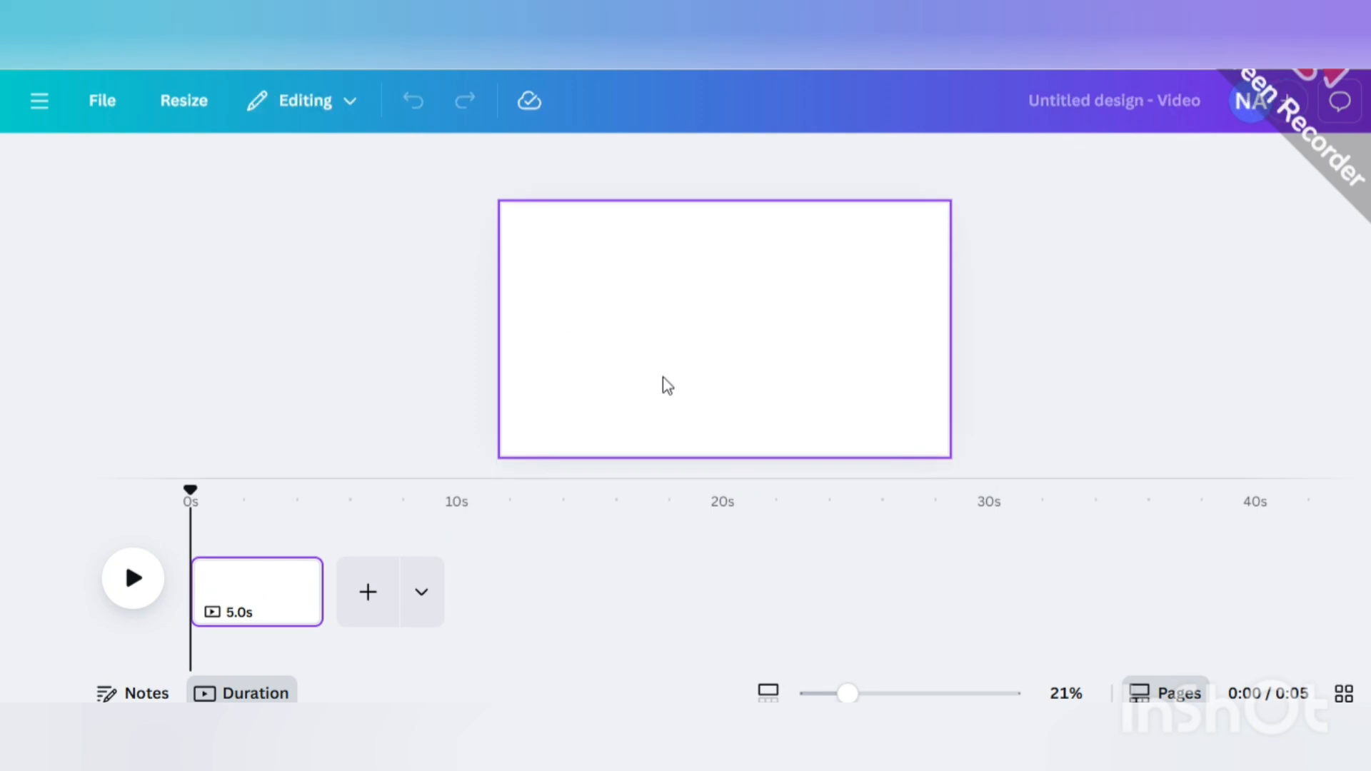
{"action": "left_click_drag", "start_coordinate": [709, 484], "coordinate": [710, 577]}
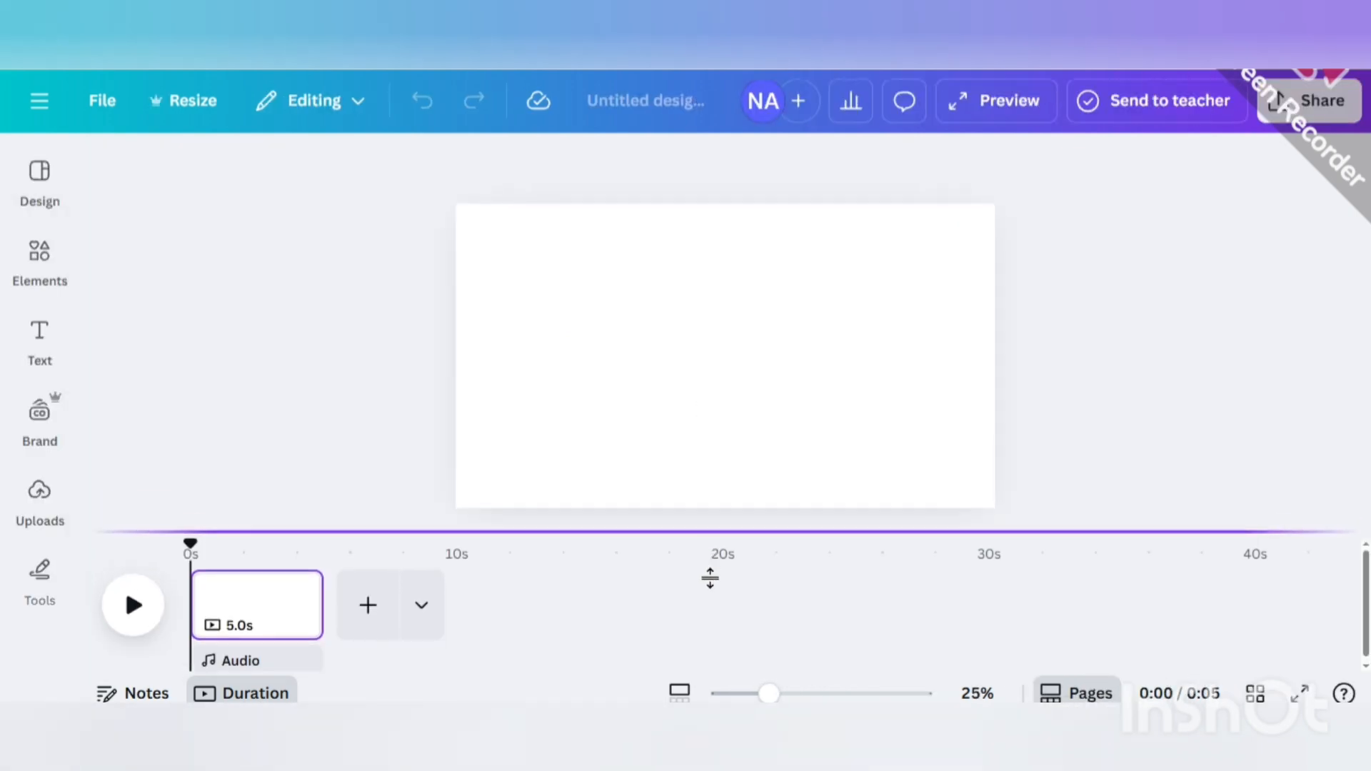
{"action": "left_click", "coordinate": [702, 438]}
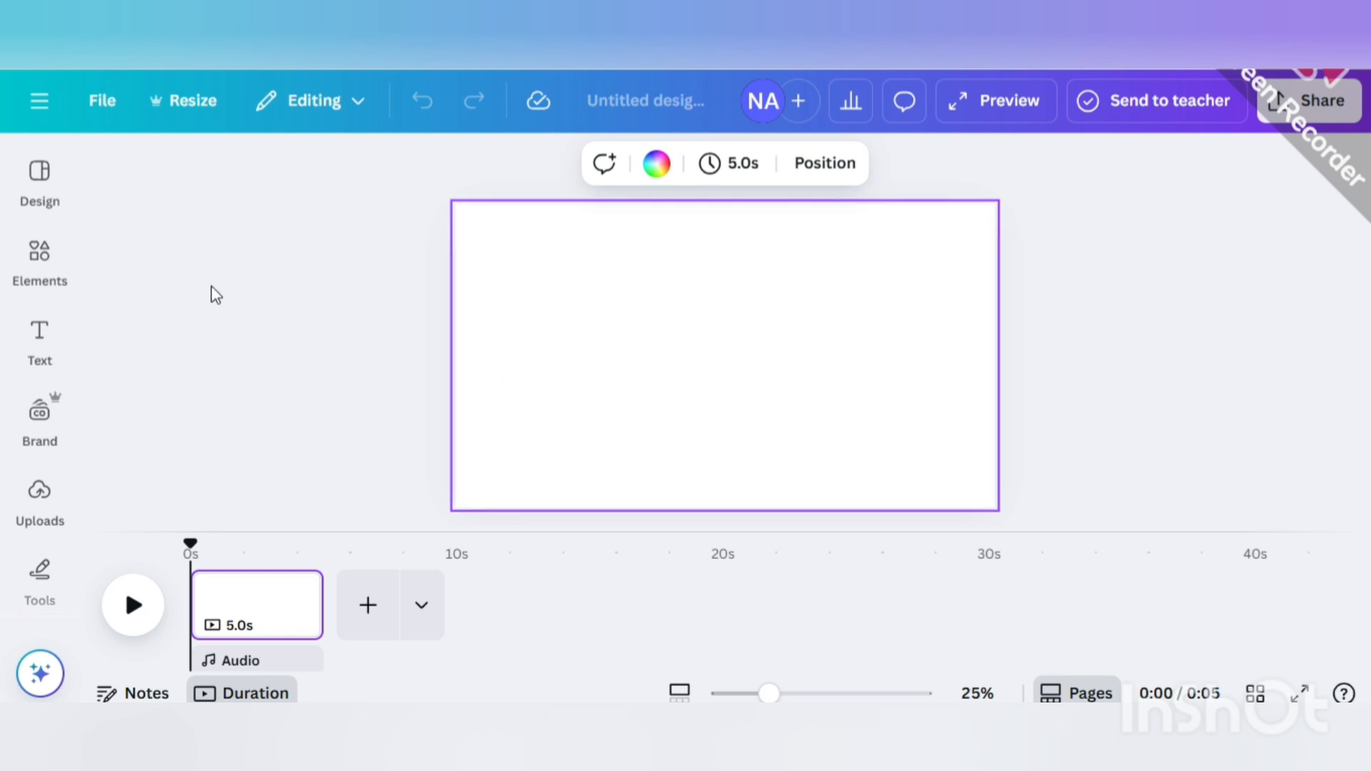
Search the elements library for "food" and limit the results to photos.
{"action": "left_click", "coordinate": [41, 257]}
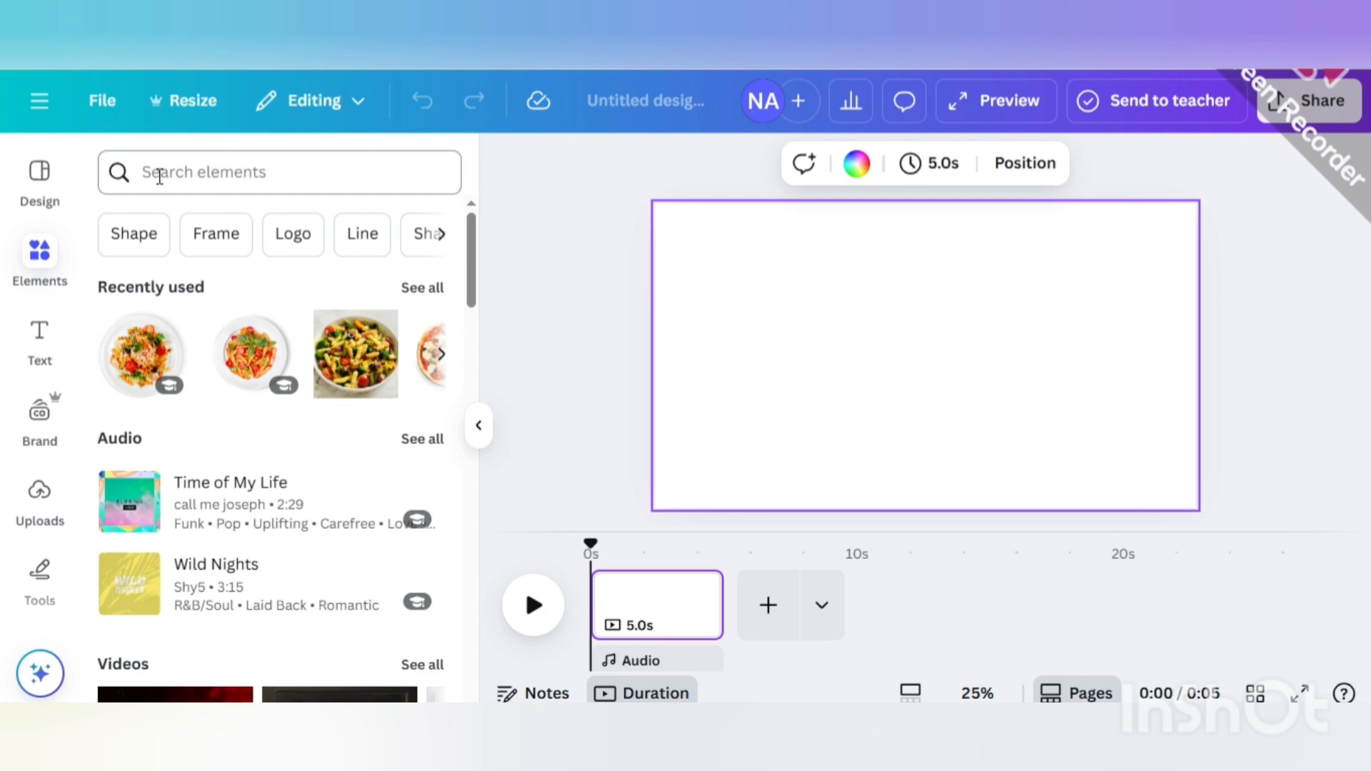
{"action": "left_click", "coordinate": [162, 178]}
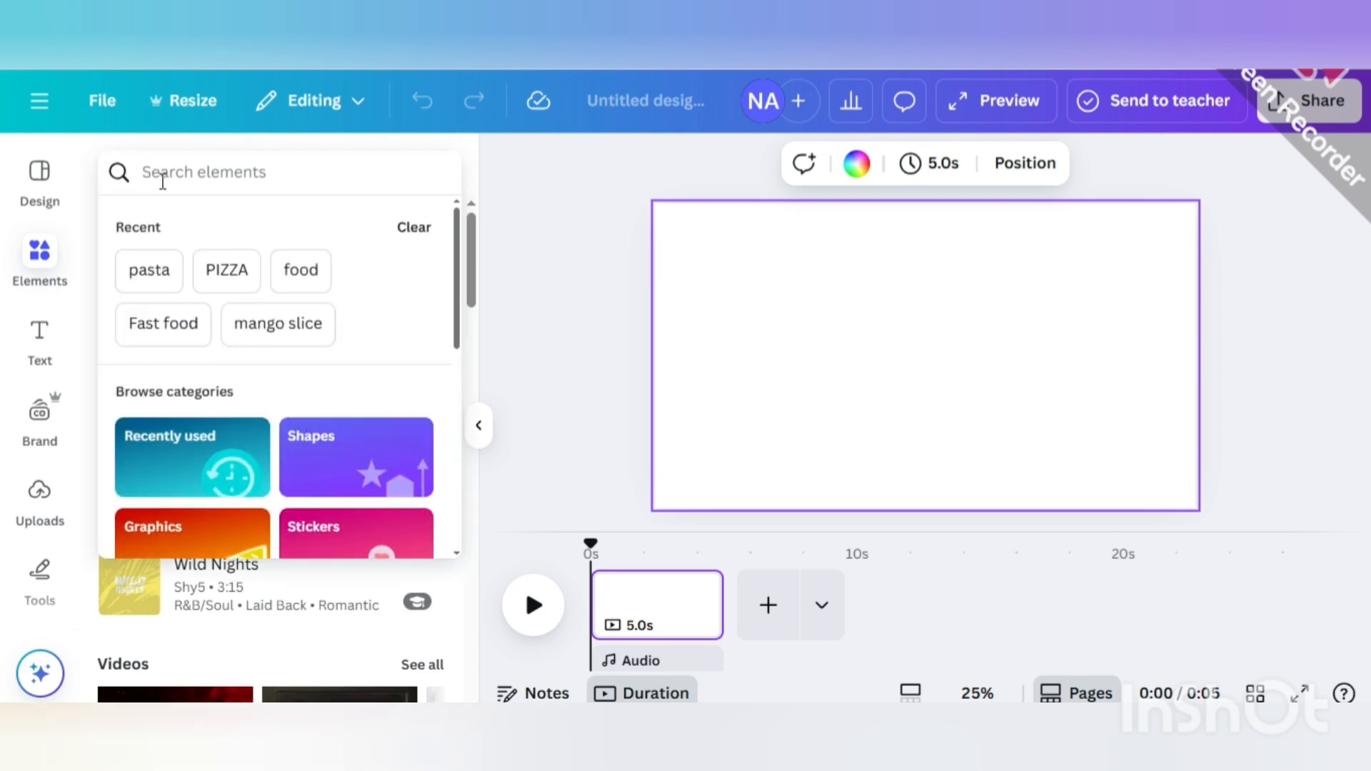
{"action": "type", "text": "ma"}
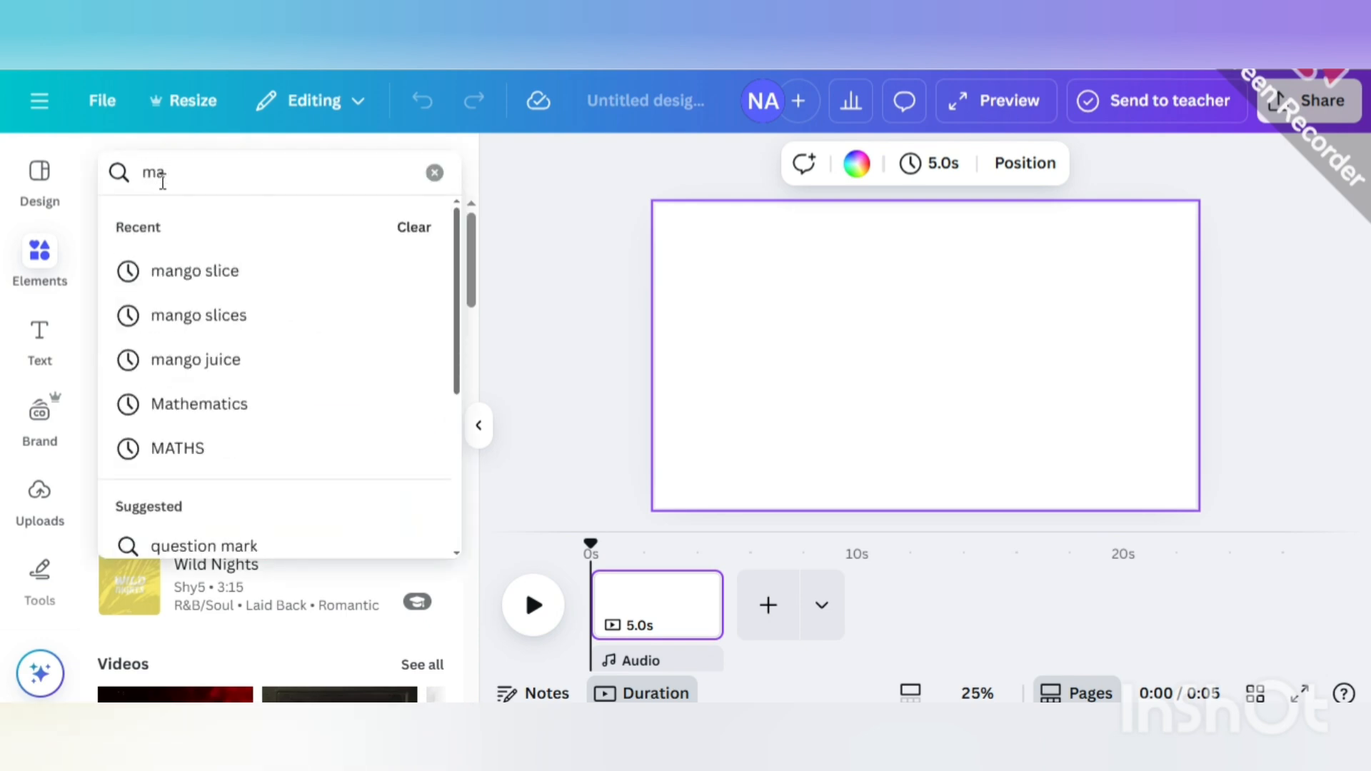
{"action": "key", "text": "BackSpace"}
{"action": "key", "text": "BackSpace"}
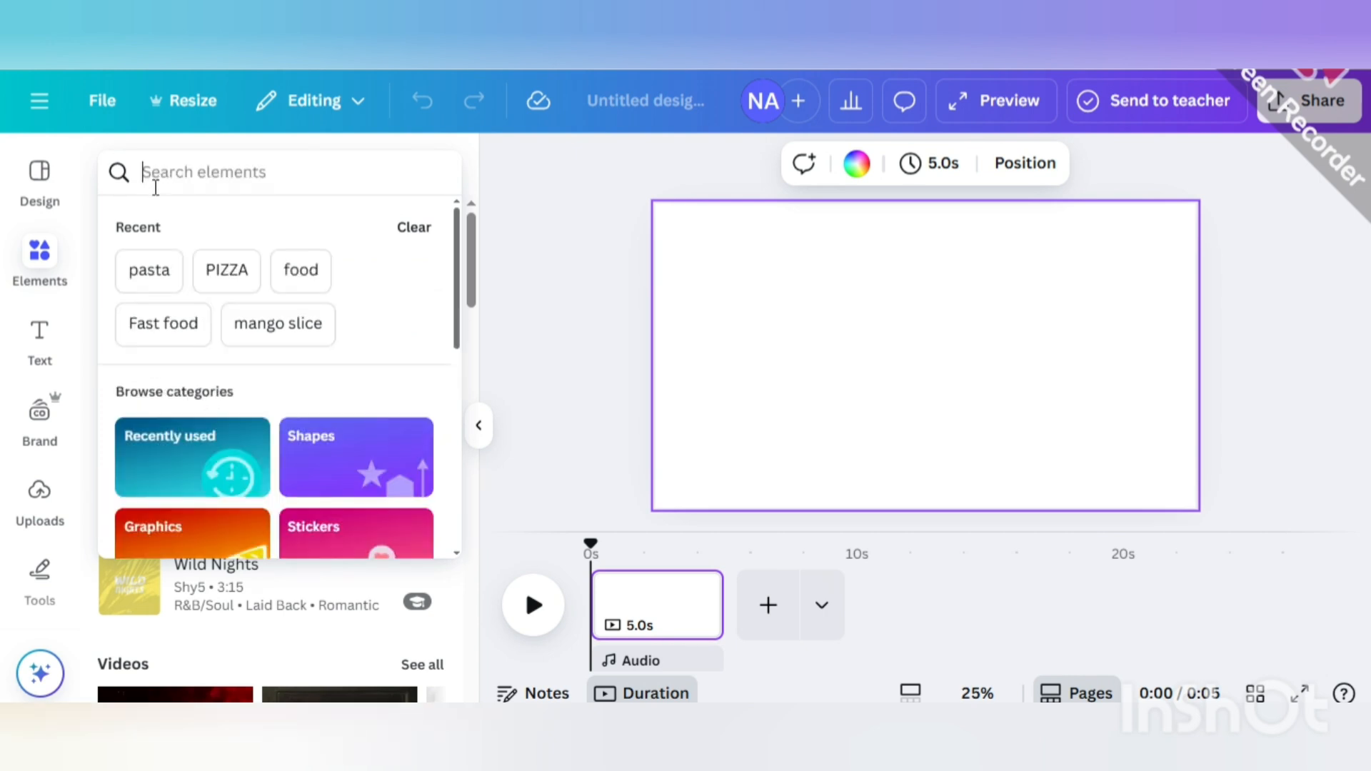
{"action": "type", "text": "fo"}
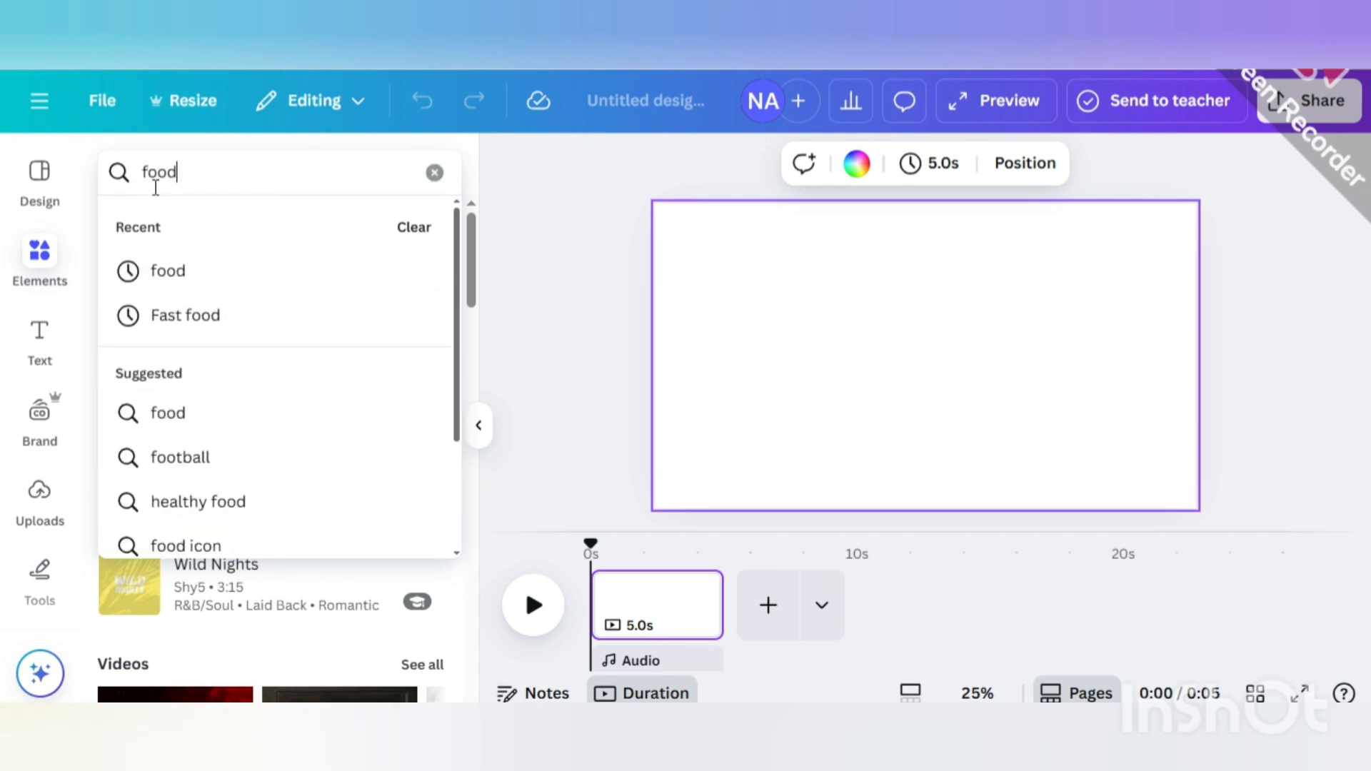
{"action": "type", "text": "od"}
{"action": "key", "text": "Return"}
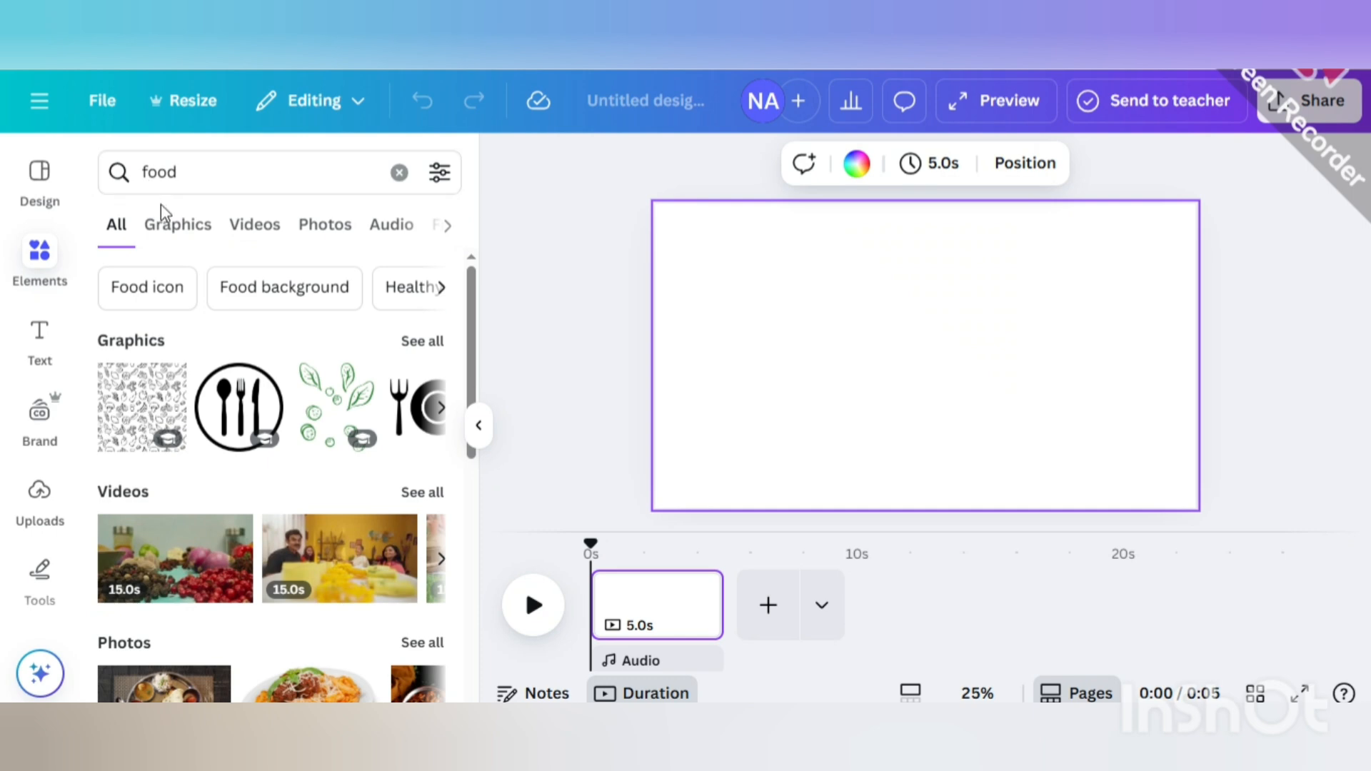
{"action": "left_click", "coordinate": [170, 227]}
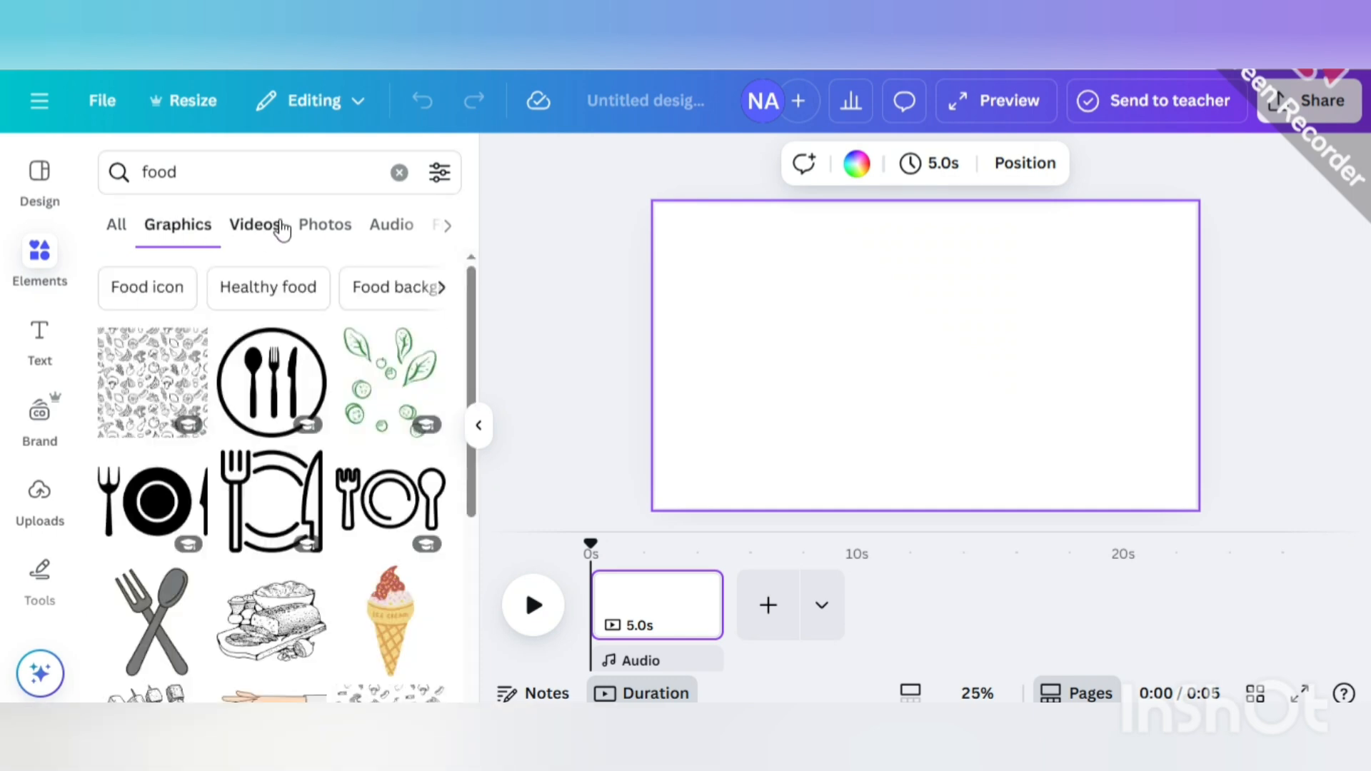
{"action": "left_click", "coordinate": [315, 230]}
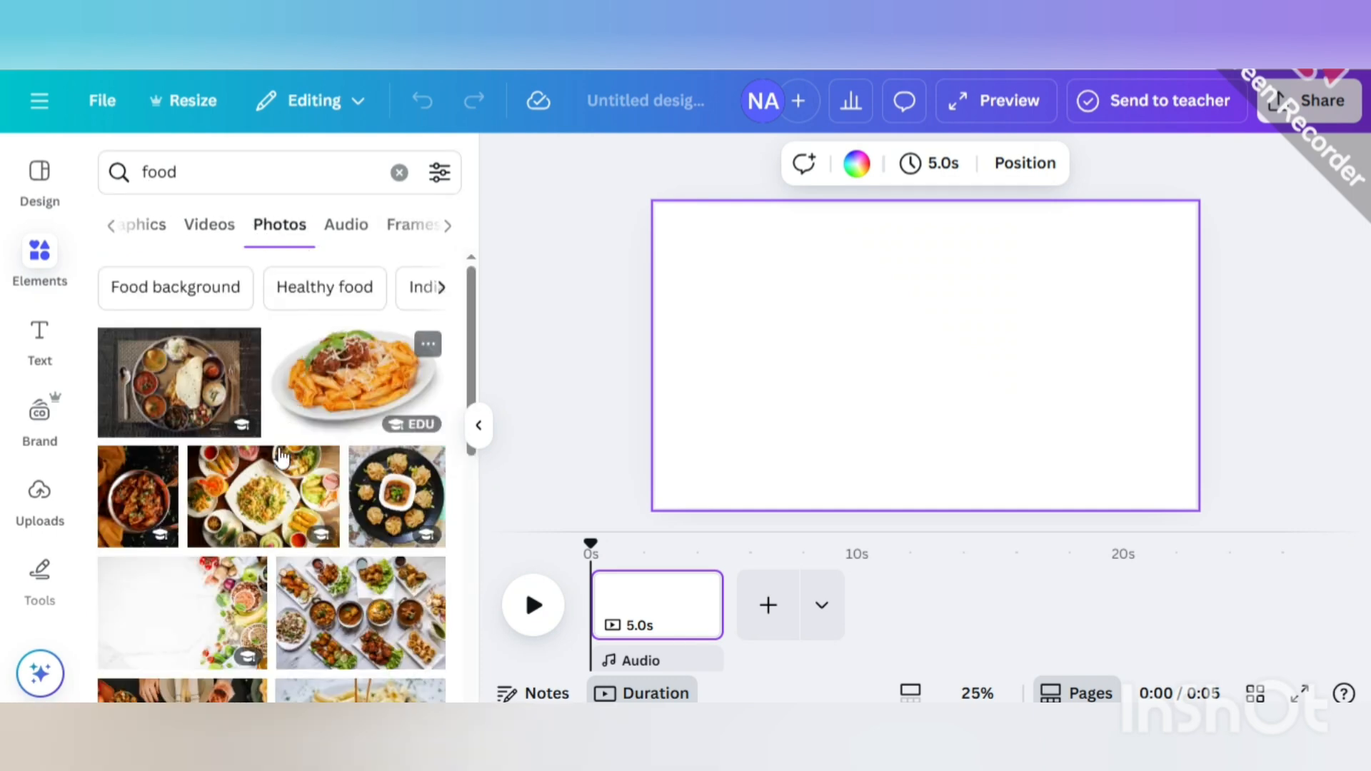
Add the photos of the round avocado-and-egg salad plate and the brown salad bowl to the page.
{"action": "scroll", "coordinate": [268, 571], "scroll_direction": "down", "scroll_amount": 5}
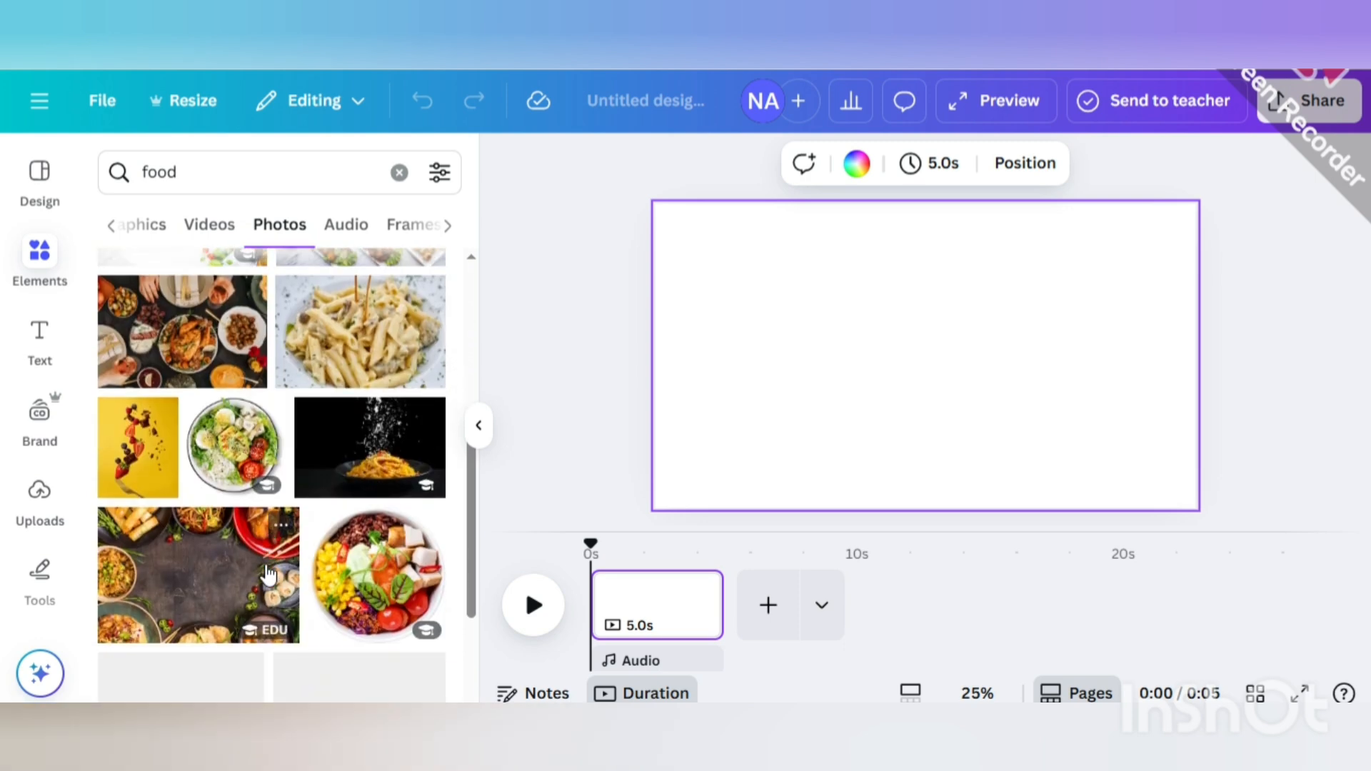
{"action": "left_click", "coordinate": [234, 437]}
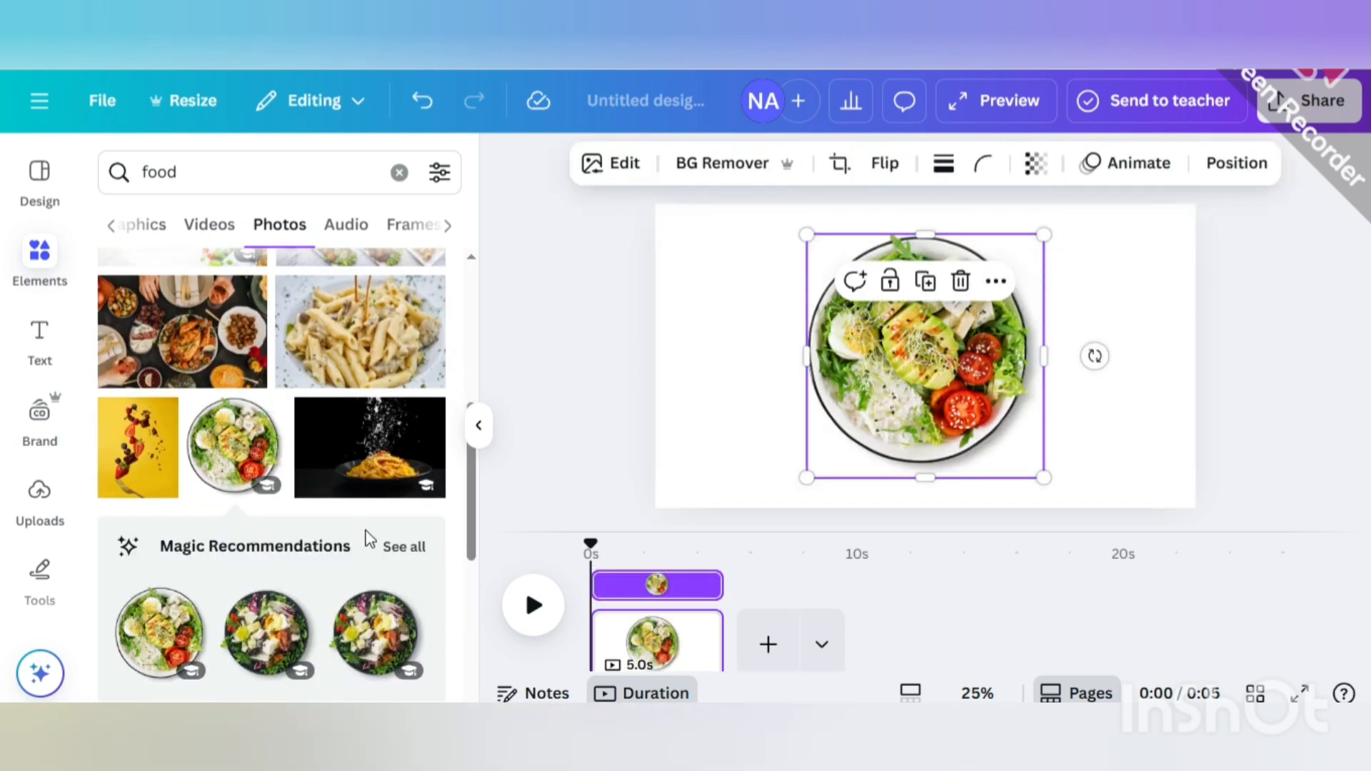
{"action": "scroll", "coordinate": [364, 528], "scroll_direction": "down", "scroll_amount": 8}
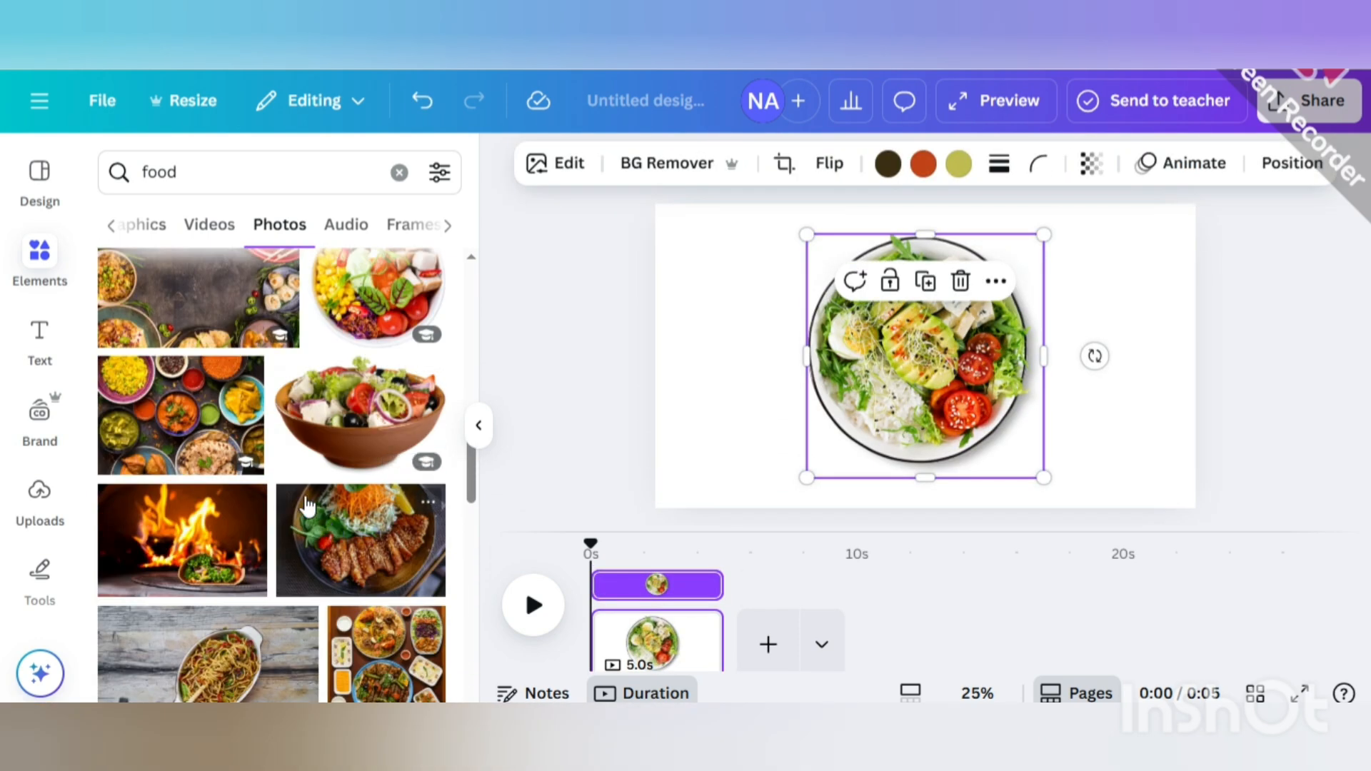
{"action": "left_click", "coordinate": [357, 429]}
Add the photo of the white plate with stir-fried meat strips to the page and collapse the elements library.
{"action": "scroll", "coordinate": [306, 535], "scroll_direction": "down", "scroll_amount": 4}
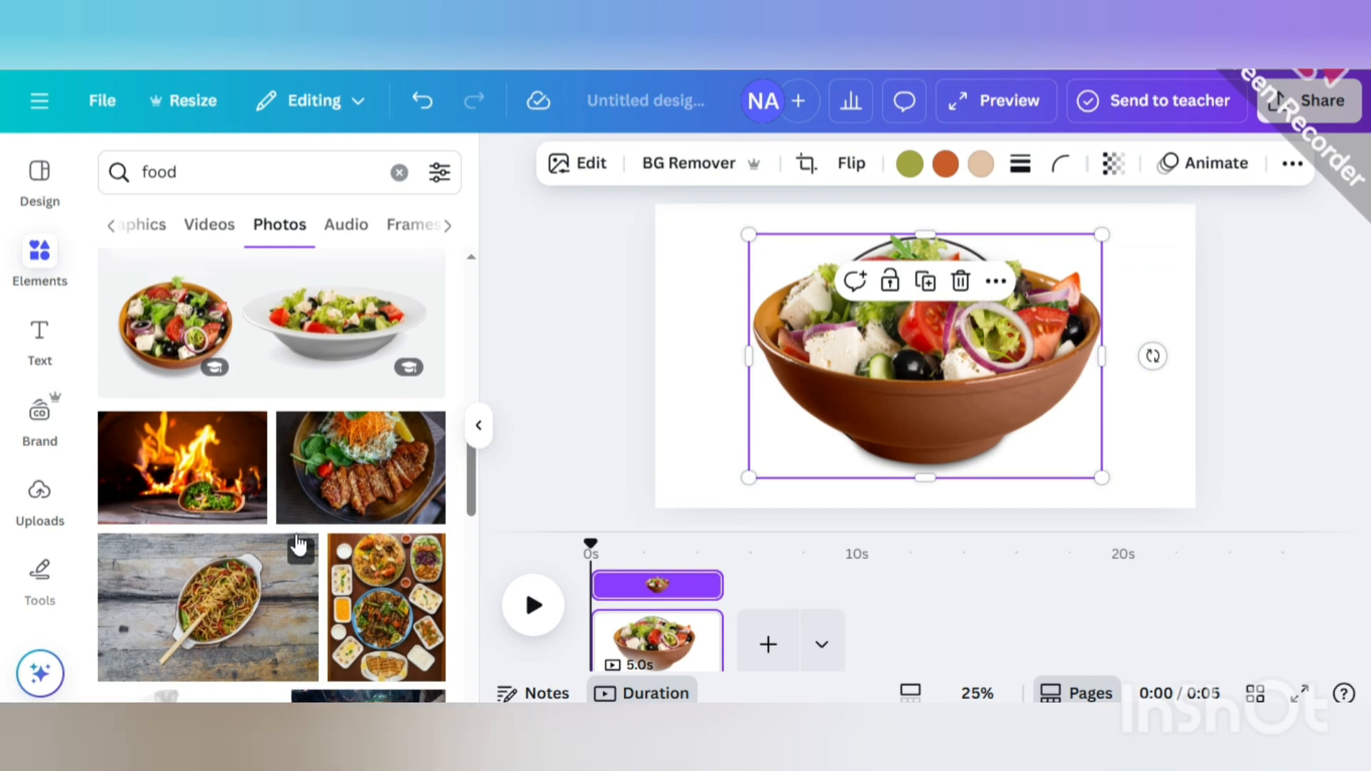
{"action": "scroll", "coordinate": [298, 544], "scroll_direction": "up", "scroll_amount": 5}
{"action": "scroll", "coordinate": [298, 544], "scroll_direction": "down", "scroll_amount": 10}
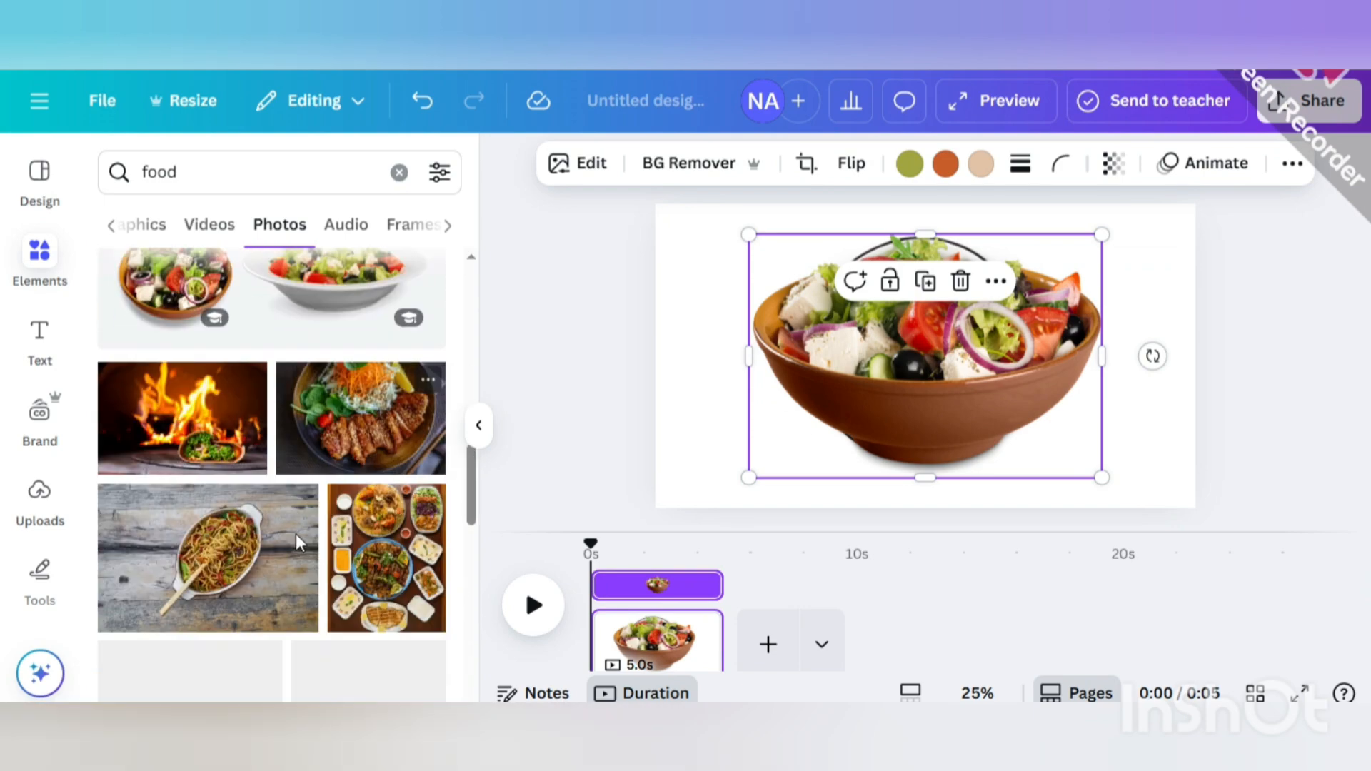
{"action": "scroll", "coordinate": [298, 544], "scroll_direction": "down", "scroll_amount": 5}
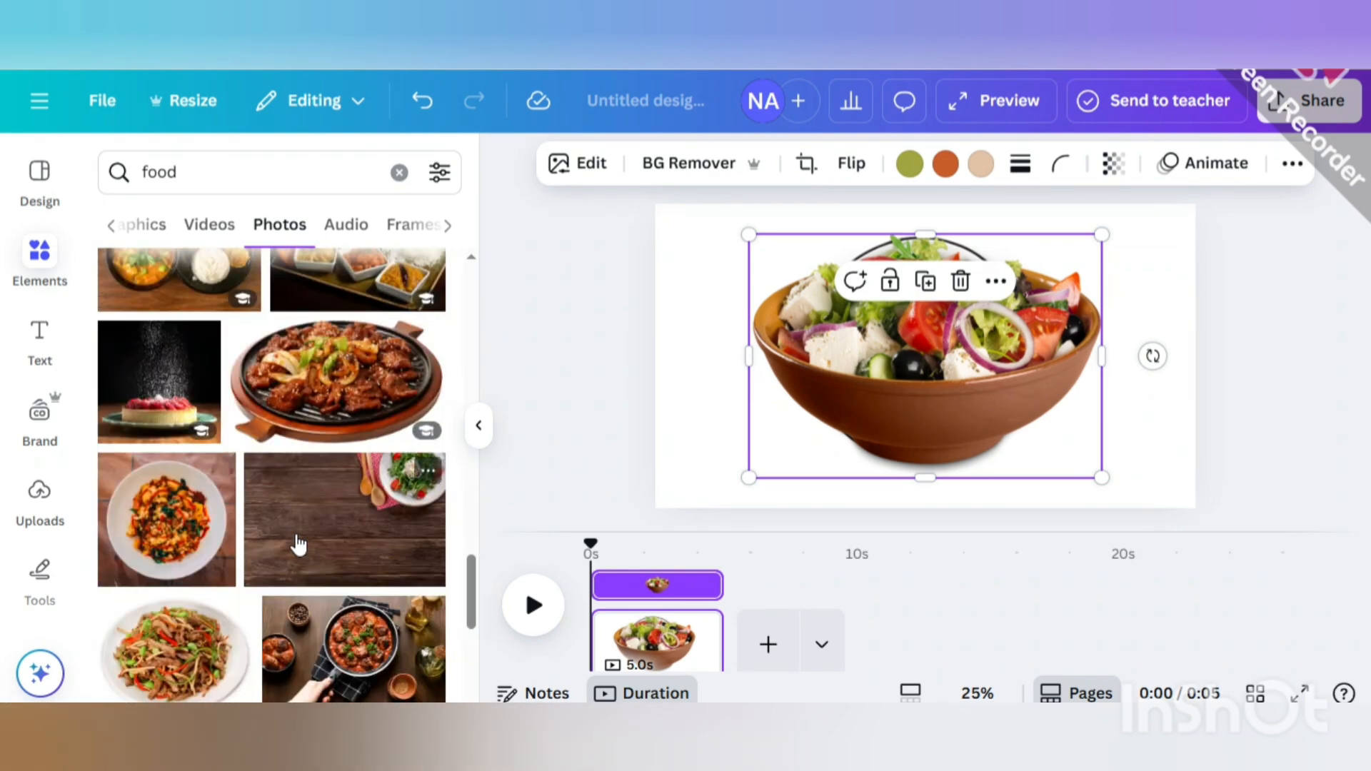
{"action": "scroll", "coordinate": [299, 544], "scroll_direction": "down", "scroll_amount": 2}
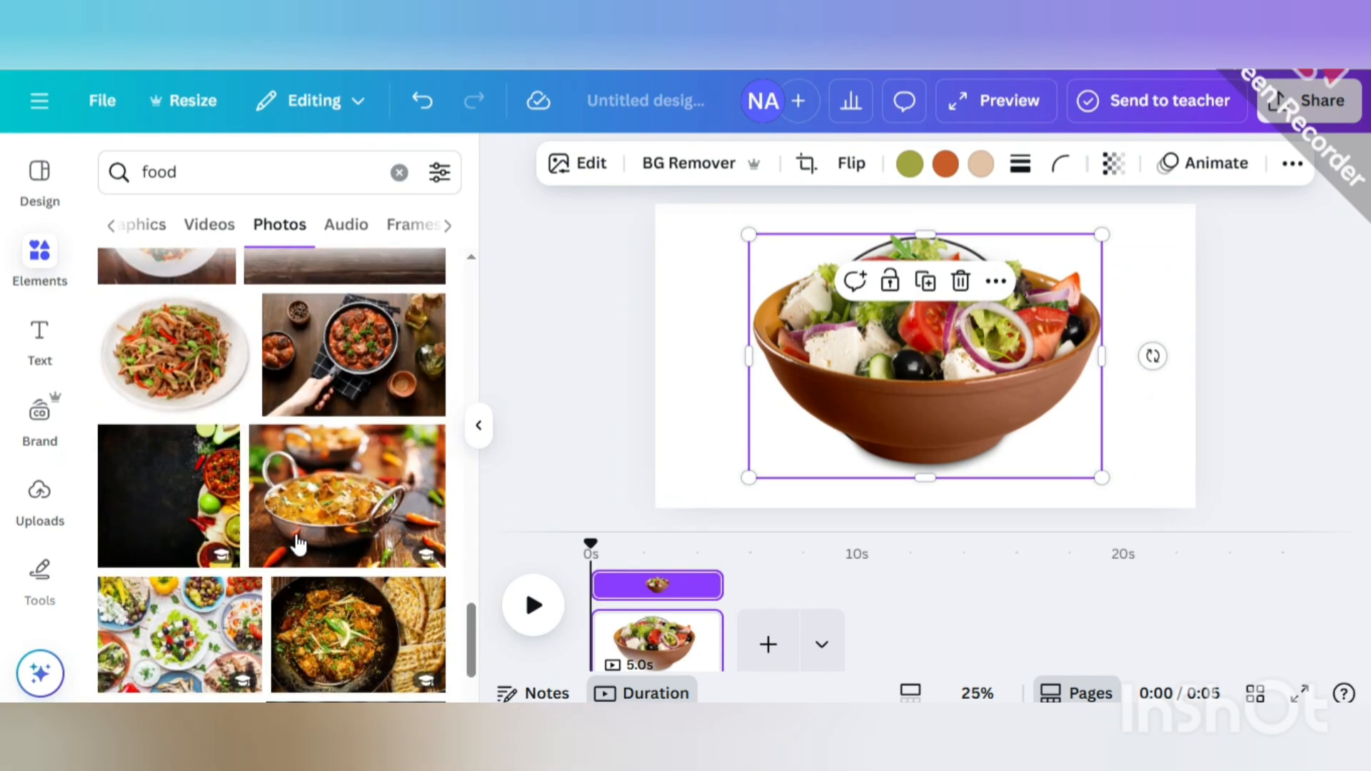
{"action": "left_click", "coordinate": [203, 414]}
{"action": "left_click", "coordinate": [479, 426]}
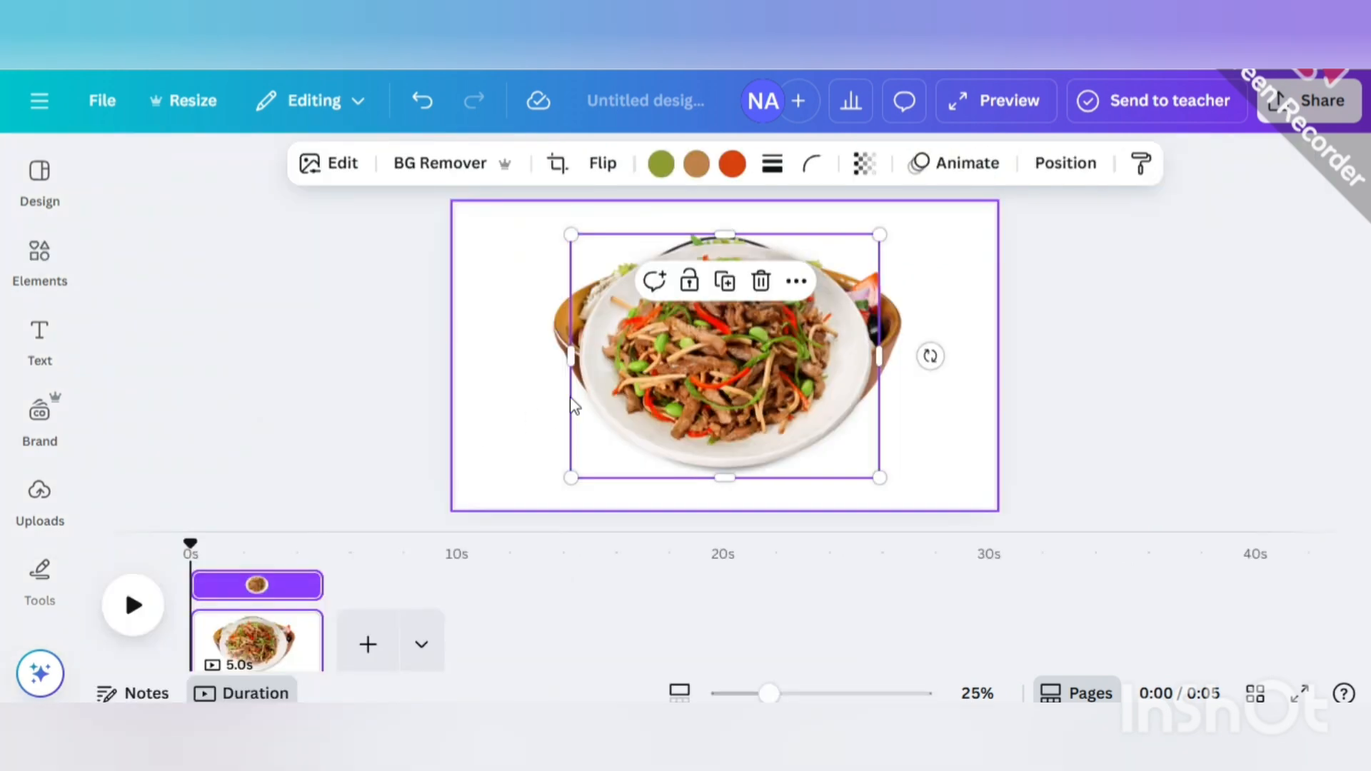
Shrink the stir-fry plate, the salad bowl and the round salad plate so that they no longer cover each other.
{"action": "left_click_drag", "start_coordinate": [879, 476], "coordinate": [734, 363]}
{"action": "left_click", "coordinate": [850, 364]}
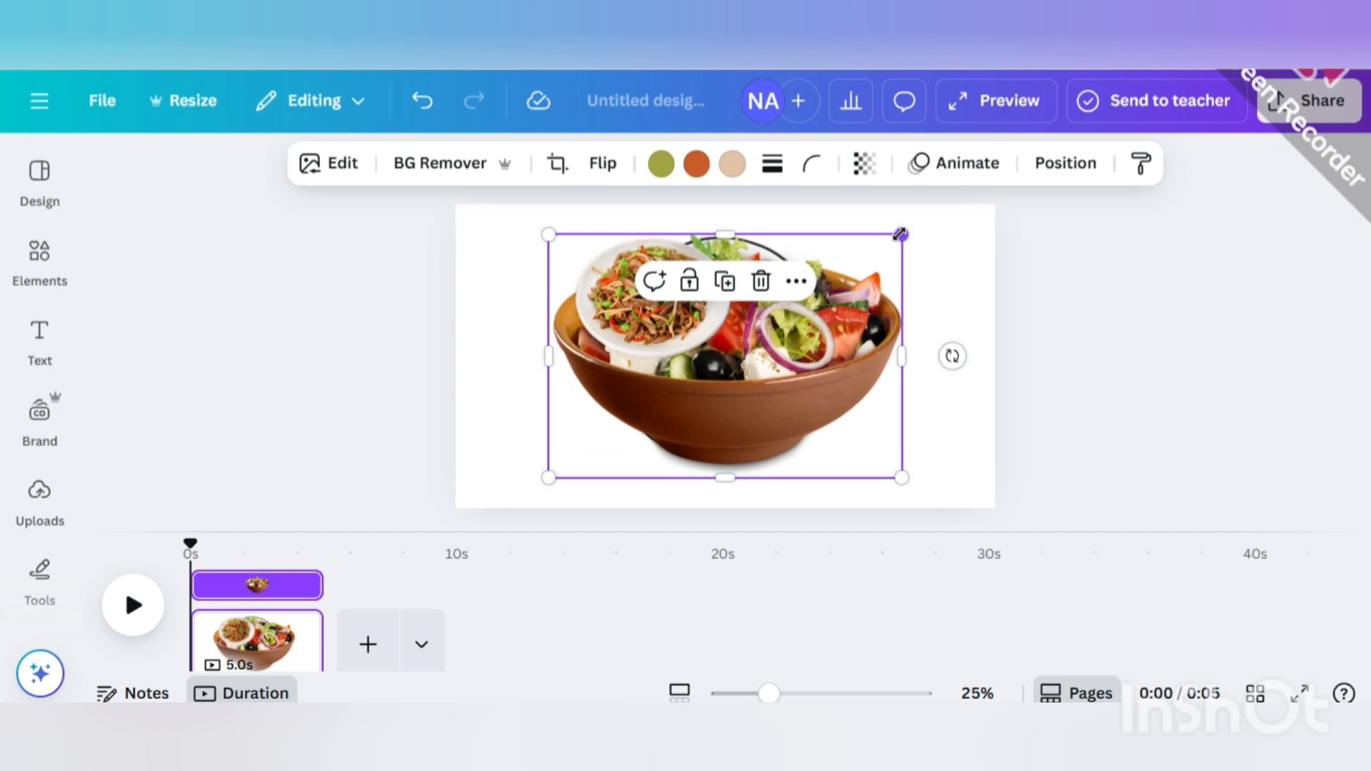
{"action": "left_click_drag", "start_coordinate": [899, 235], "coordinate": [667, 395]}
{"action": "left_click", "coordinate": [831, 476]}
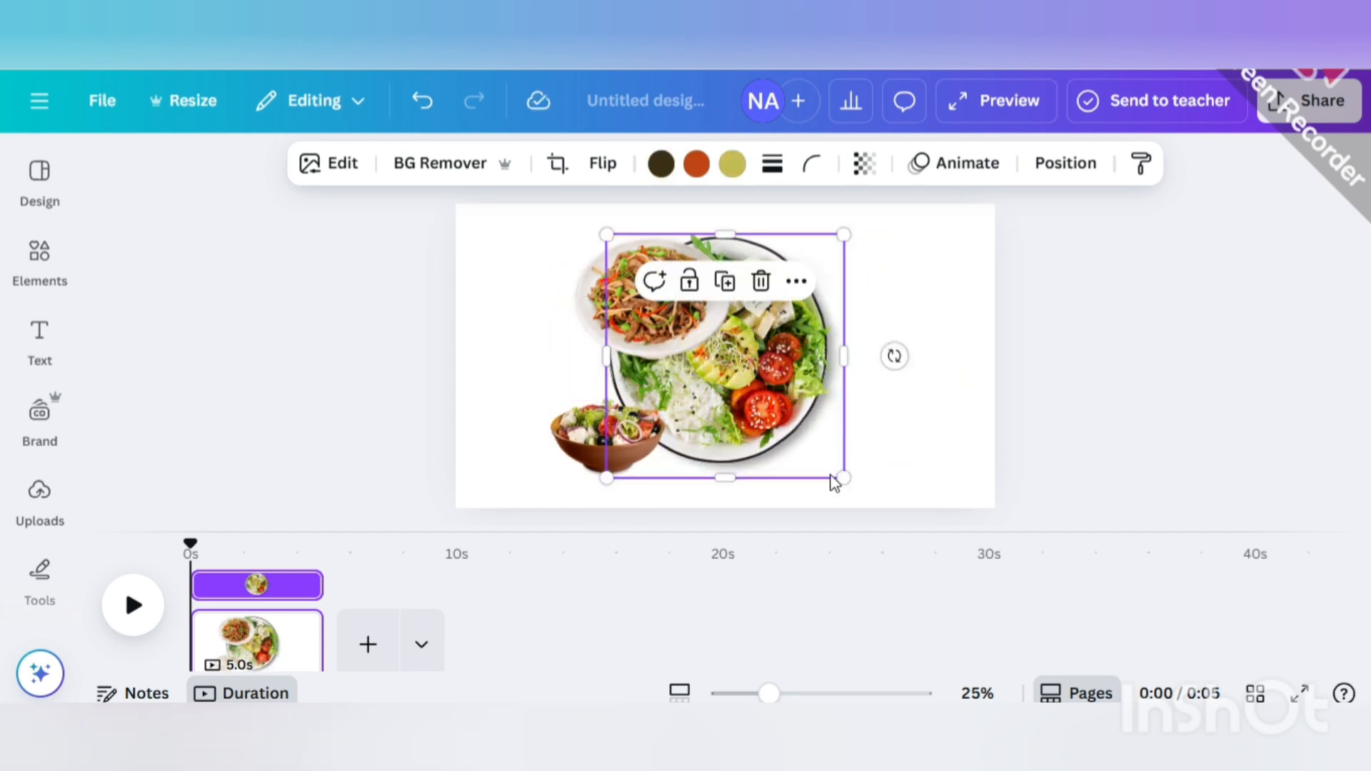
{"action": "left_click_drag", "start_coordinate": [843, 475], "coordinate": [840, 323]}
Arrange the salad bowl at the page's lower left, a smaller stir-fry plate at the lower right and the round salad plate at the top centre.
{"action": "left_click_drag", "start_coordinate": [596, 436], "coordinate": [533, 438]}
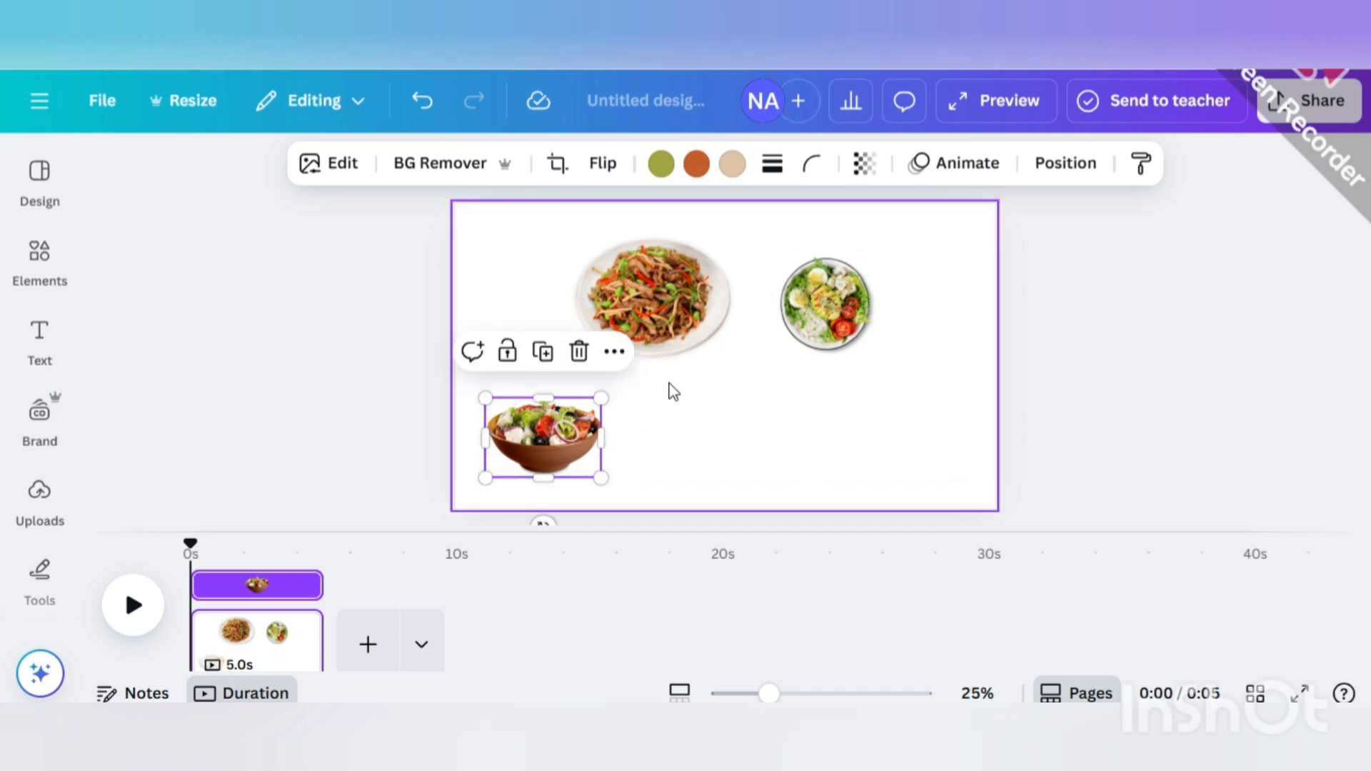
{"action": "left_click_drag", "start_coordinate": [722, 325], "coordinate": [906, 439]}
{"action": "left_click_drag", "start_coordinate": [963, 484], "coordinate": [913, 444]}
{"action": "left_click_drag", "start_coordinate": [865, 404], "coordinate": [903, 438]}
{"action": "left_click_drag", "start_coordinate": [822, 296], "coordinate": [670, 252]}
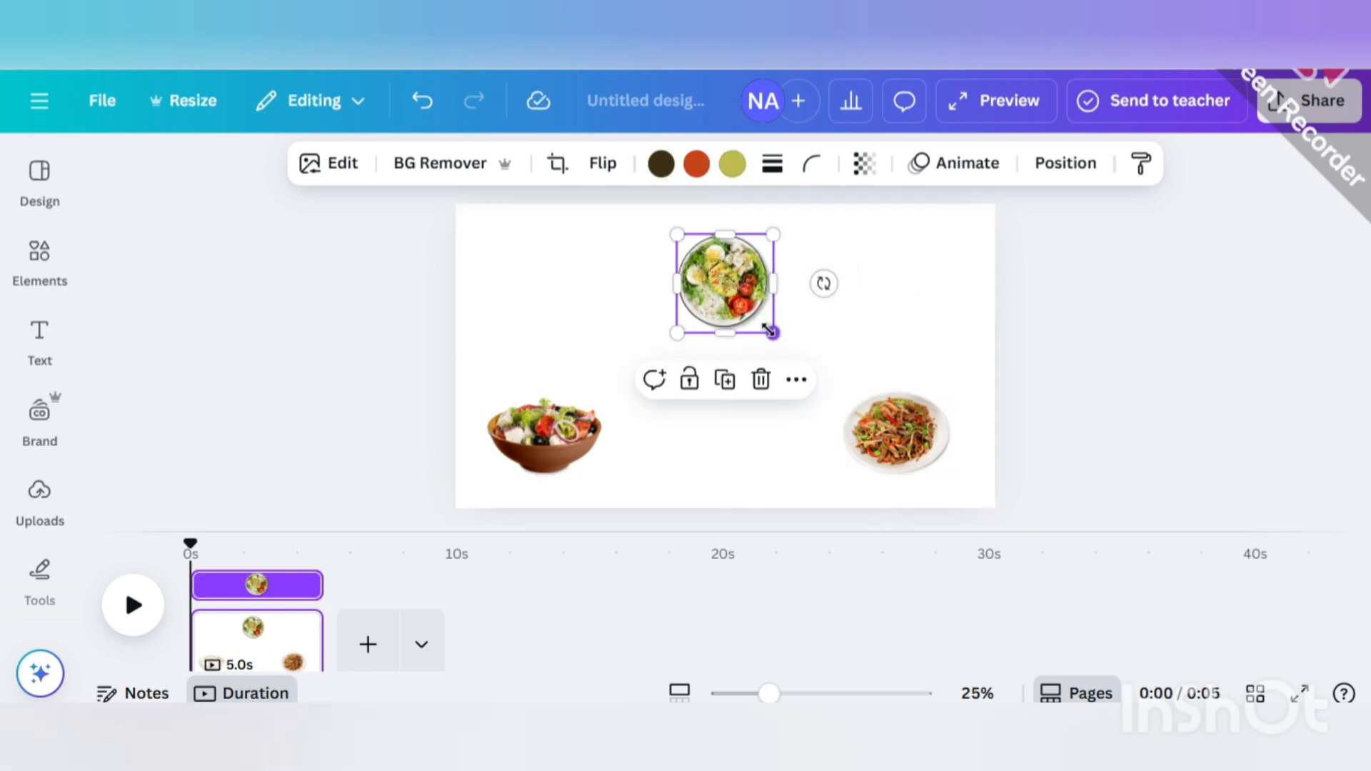
{"action": "left_click_drag", "start_coordinate": [771, 329], "coordinate": [742, 335]}
{"action": "left_click_drag", "start_coordinate": [881, 443], "coordinate": [897, 449]}
Enlarge the round salad plate as the main dish and position it at the top centre of the page.
{"action": "left_click", "coordinate": [743, 369]}
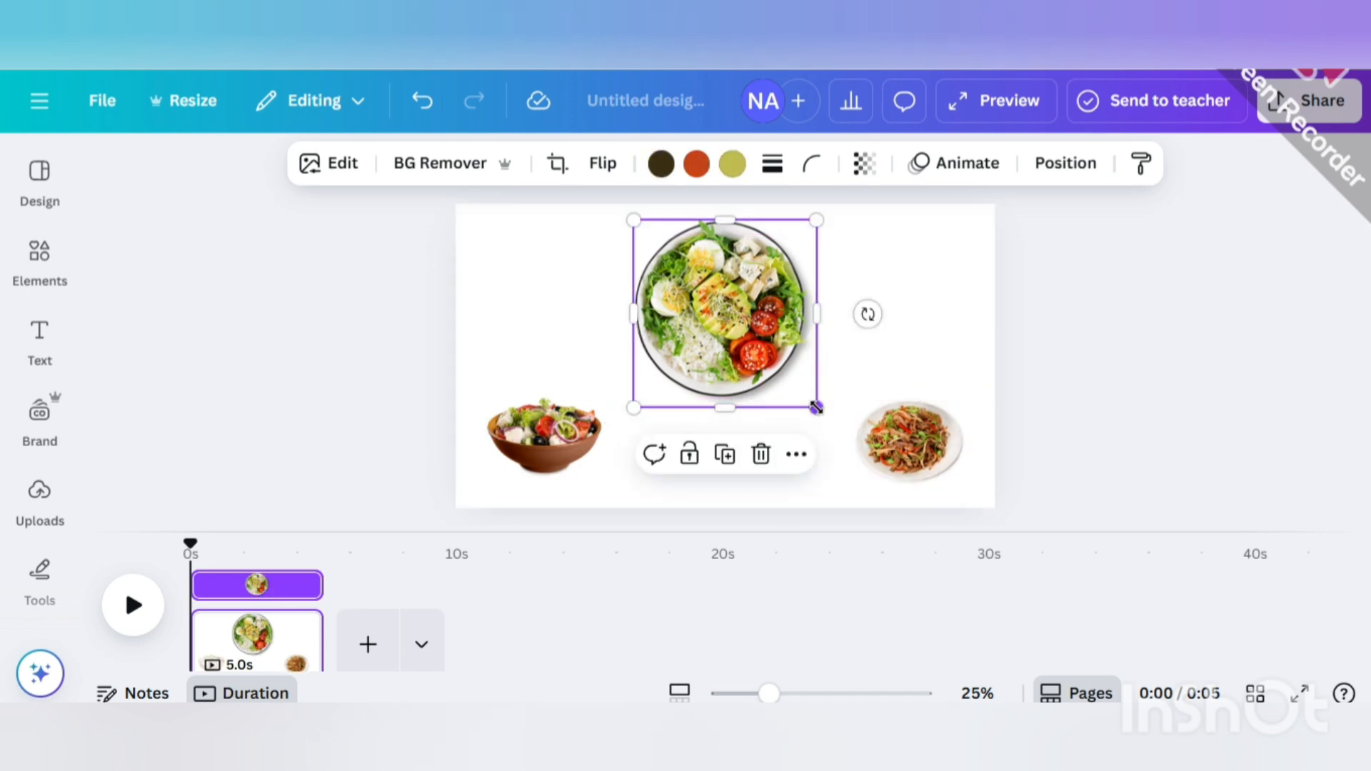
{"action": "left_click_drag", "start_coordinate": [816, 408], "coordinate": [826, 417]}
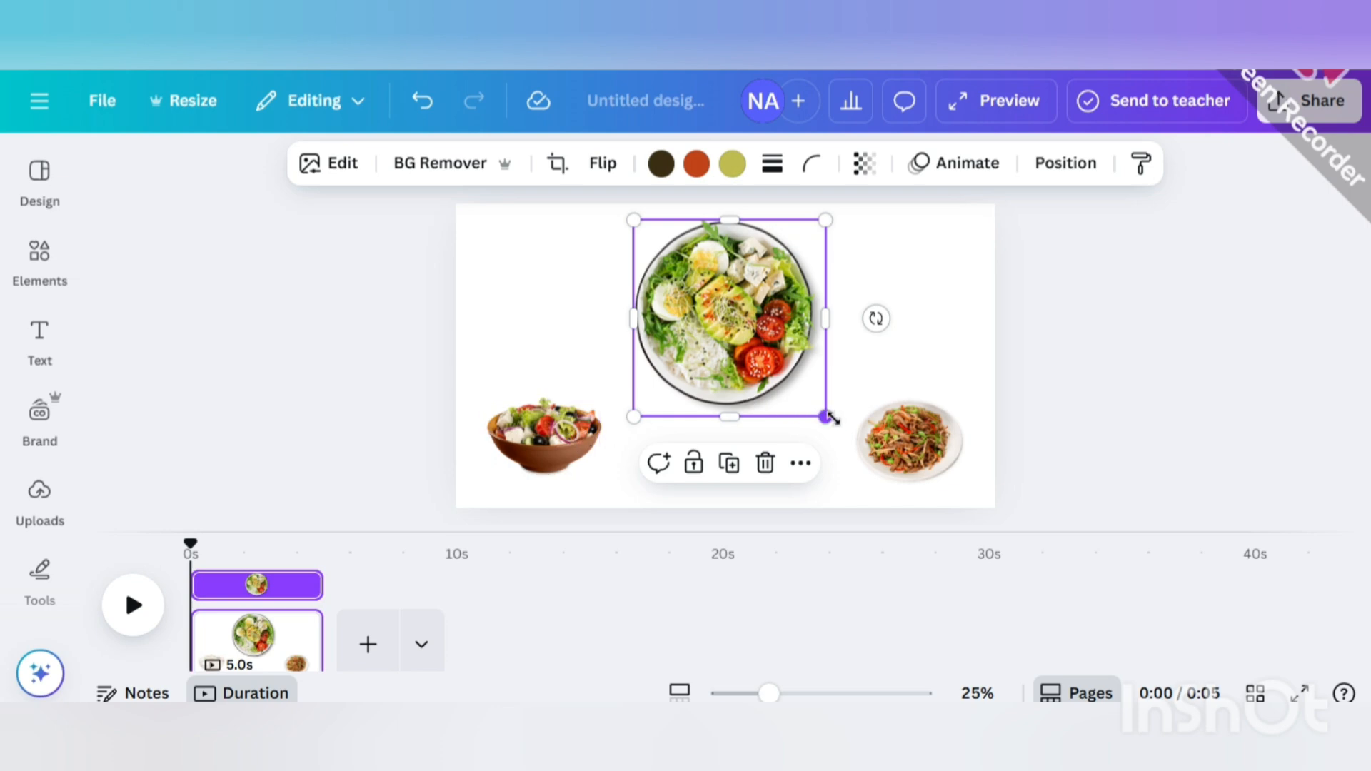
{"action": "left_click_drag", "start_coordinate": [831, 418], "coordinate": [881, 422]}
{"action": "left_click_drag", "start_coordinate": [756, 370], "coordinate": [759, 359]}
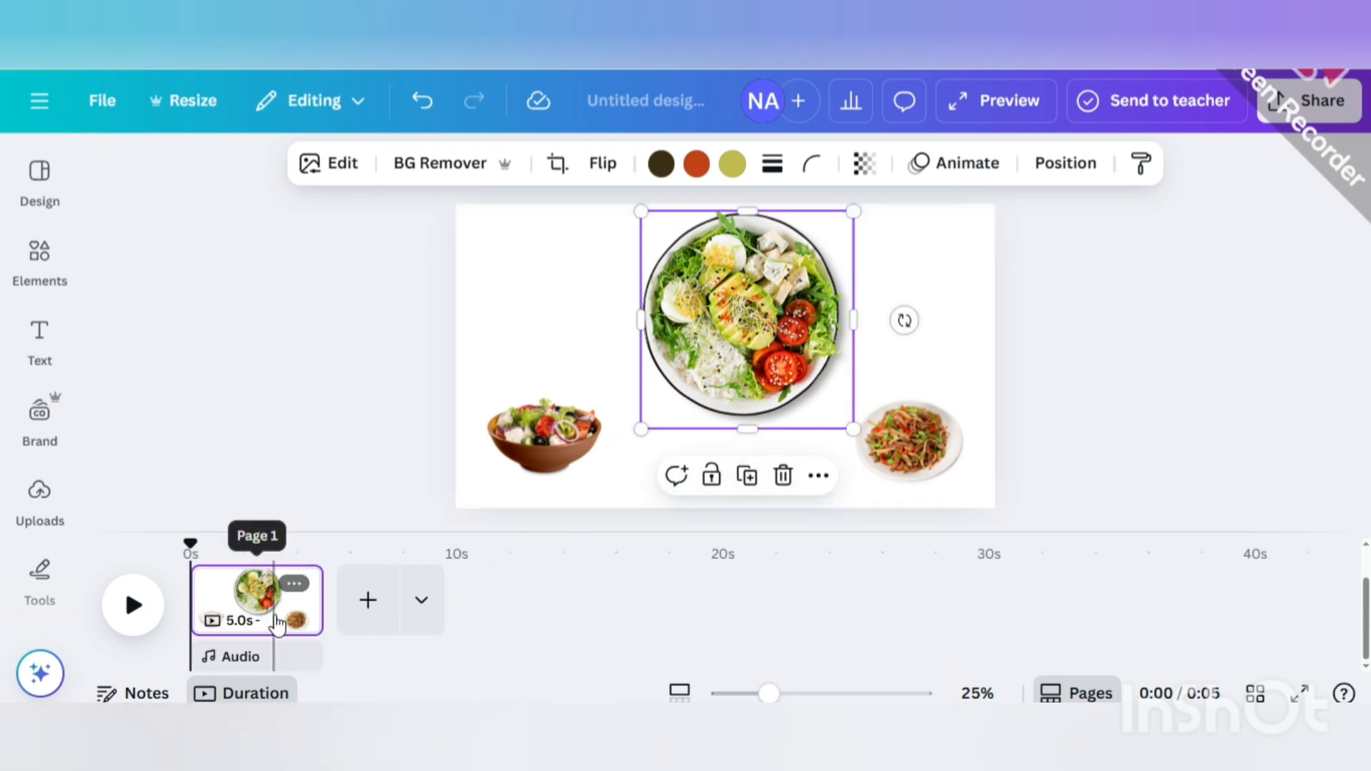
Duplicate page 1 and, on the copy, shrink the round salad plate and move it above the salad bowl.
{"action": "left_click", "coordinate": [293, 583]}
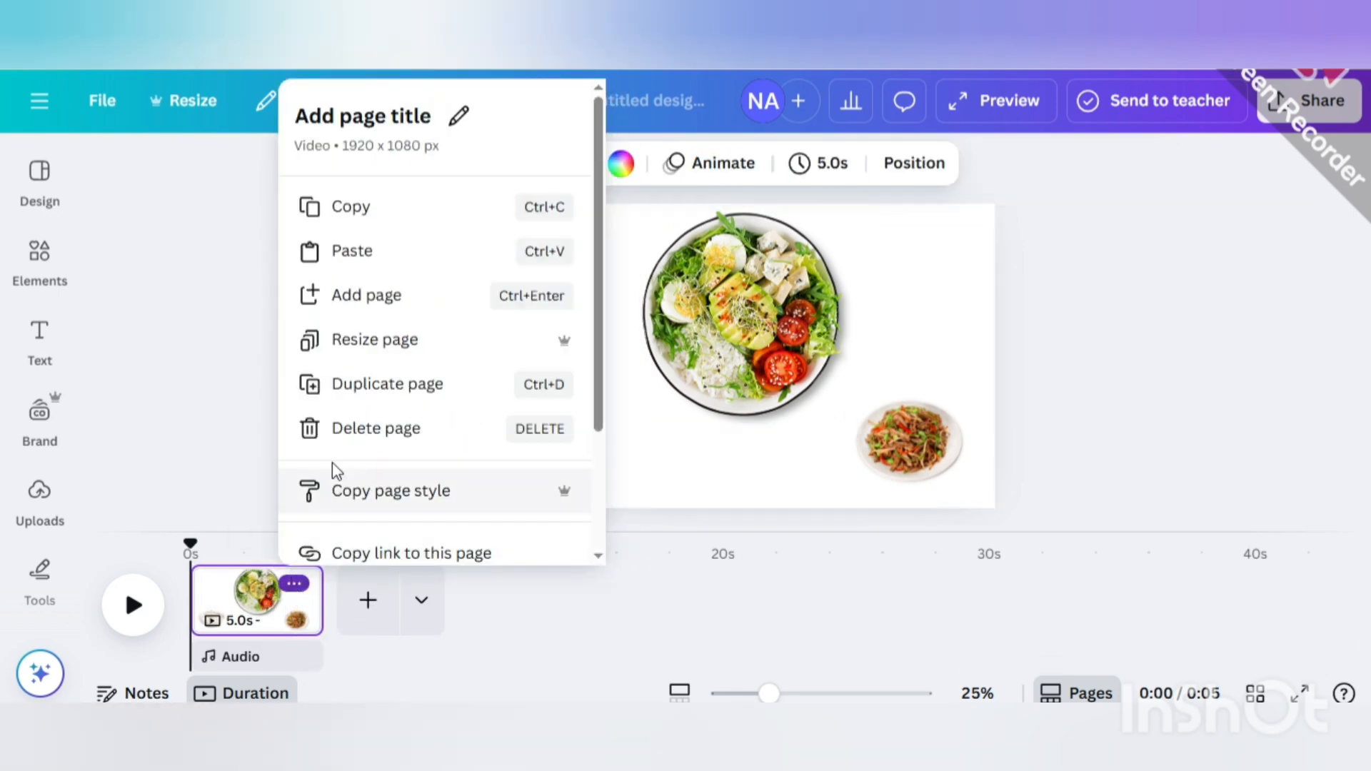
{"action": "left_click", "coordinate": [390, 389]}
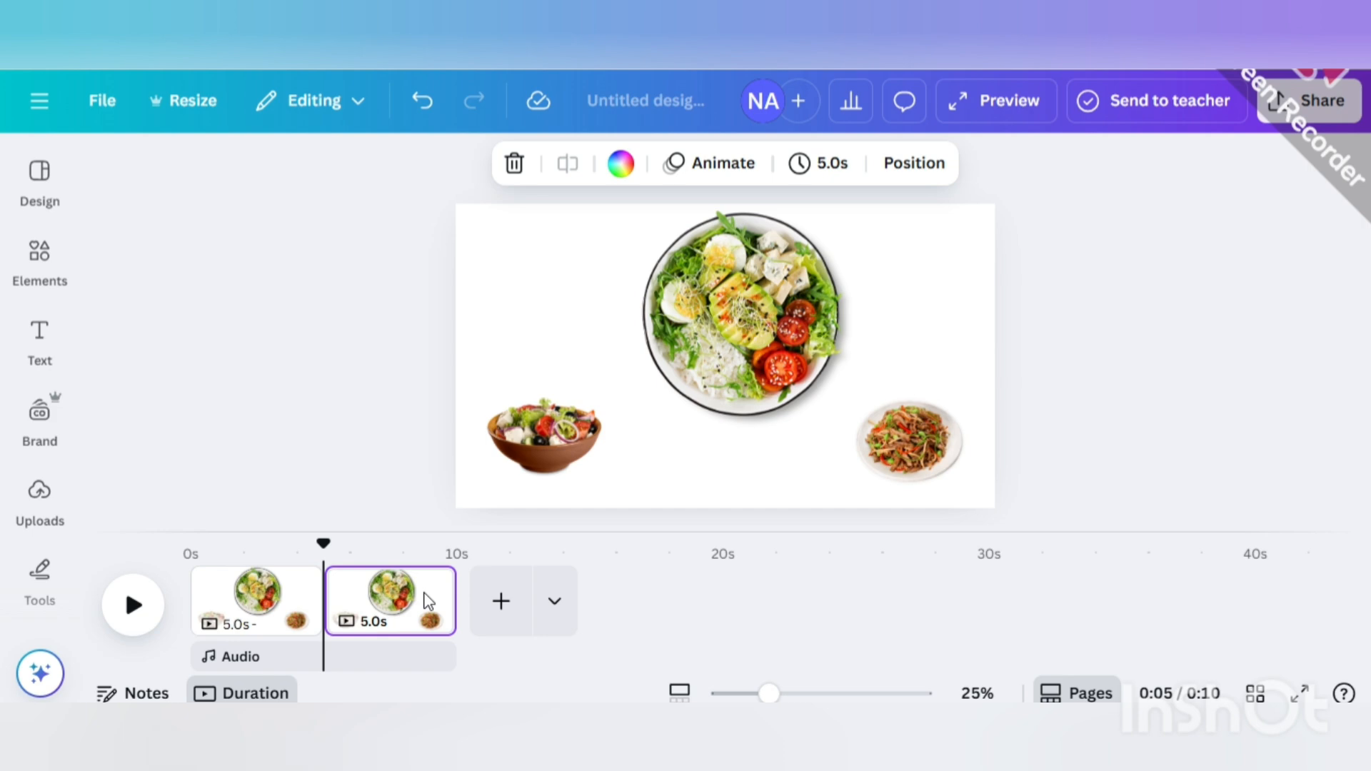
{"action": "left_click", "coordinate": [839, 426]}
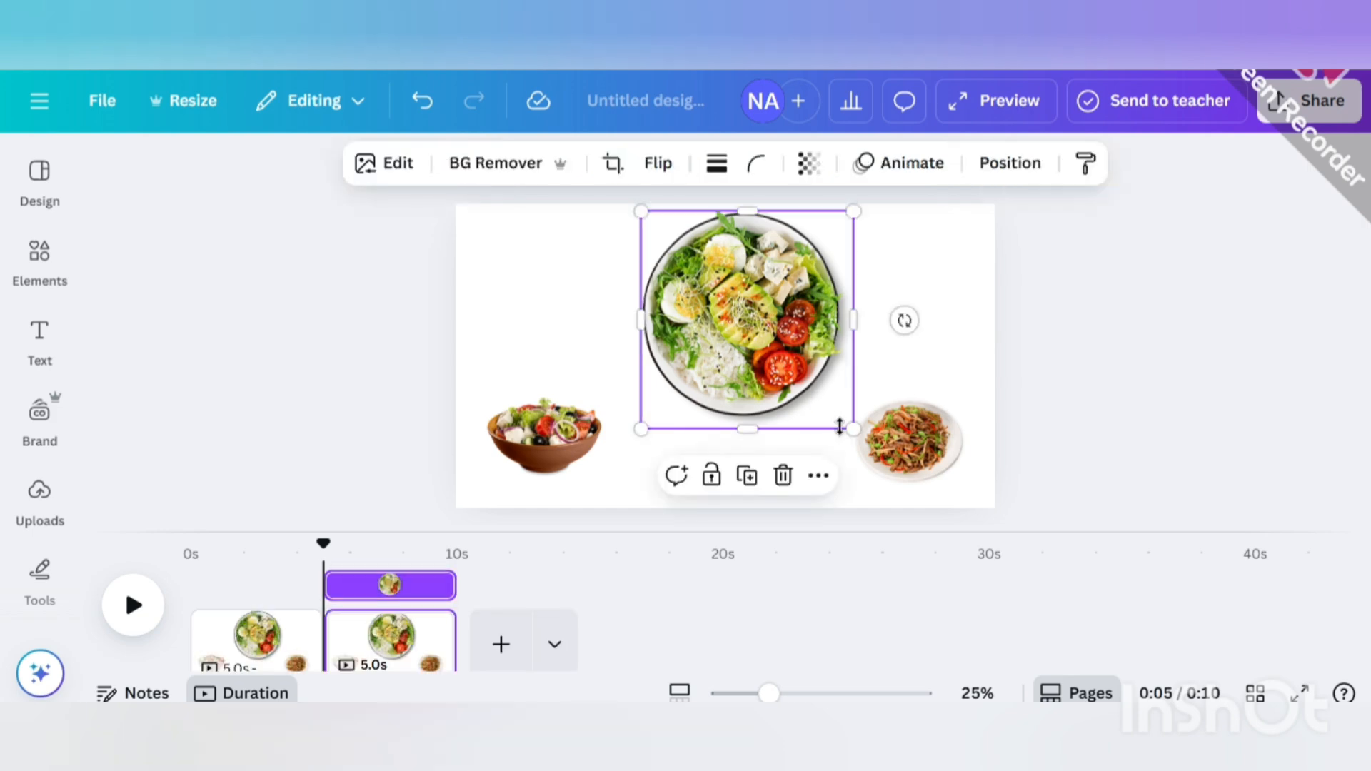
{"action": "left_click_drag", "start_coordinate": [860, 434], "coordinate": [724, 298]}
{"action": "left_click_drag", "start_coordinate": [684, 254], "coordinate": [527, 342]}
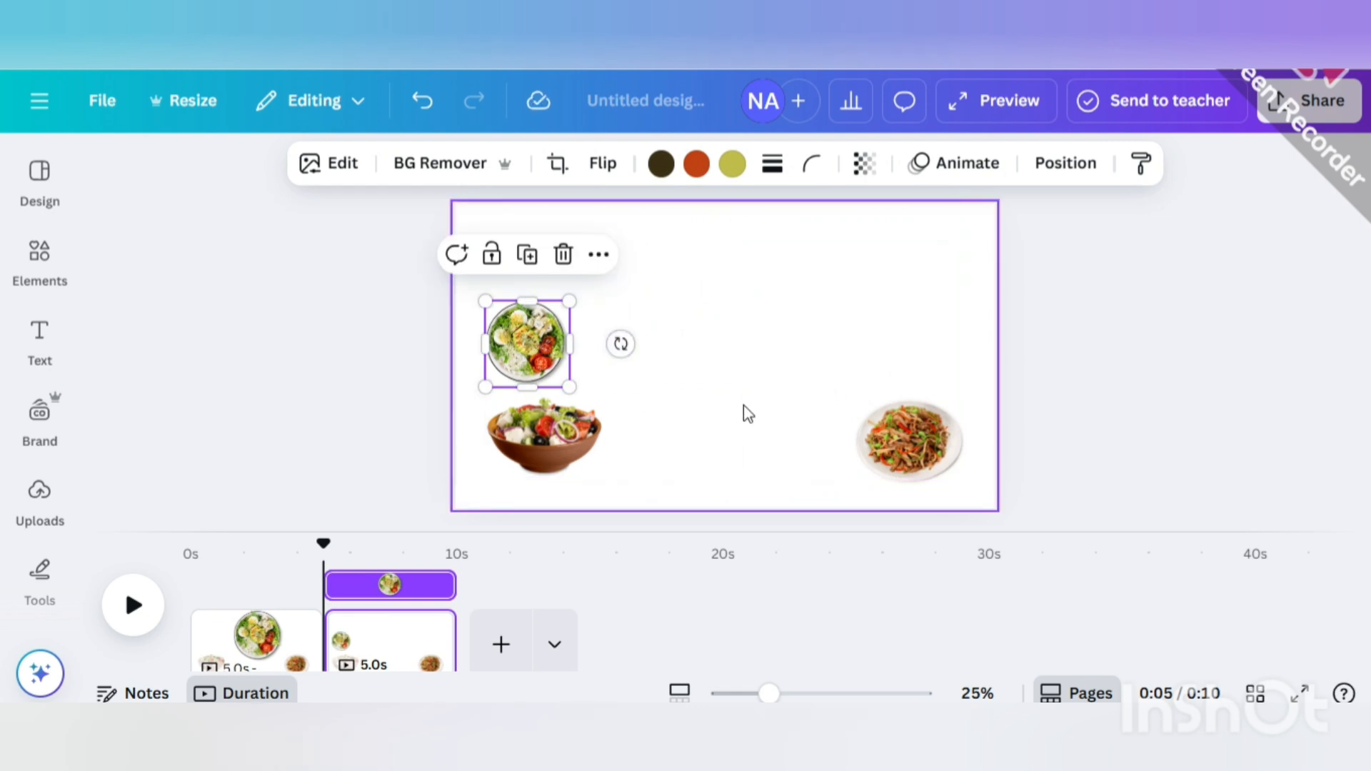
Move the stir-fry plate to the top centre of the second page and enlarge it as the main dish.
{"action": "left_click", "coordinate": [906, 437]}
{"action": "left_click_drag", "start_coordinate": [906, 435], "coordinate": [721, 257]}
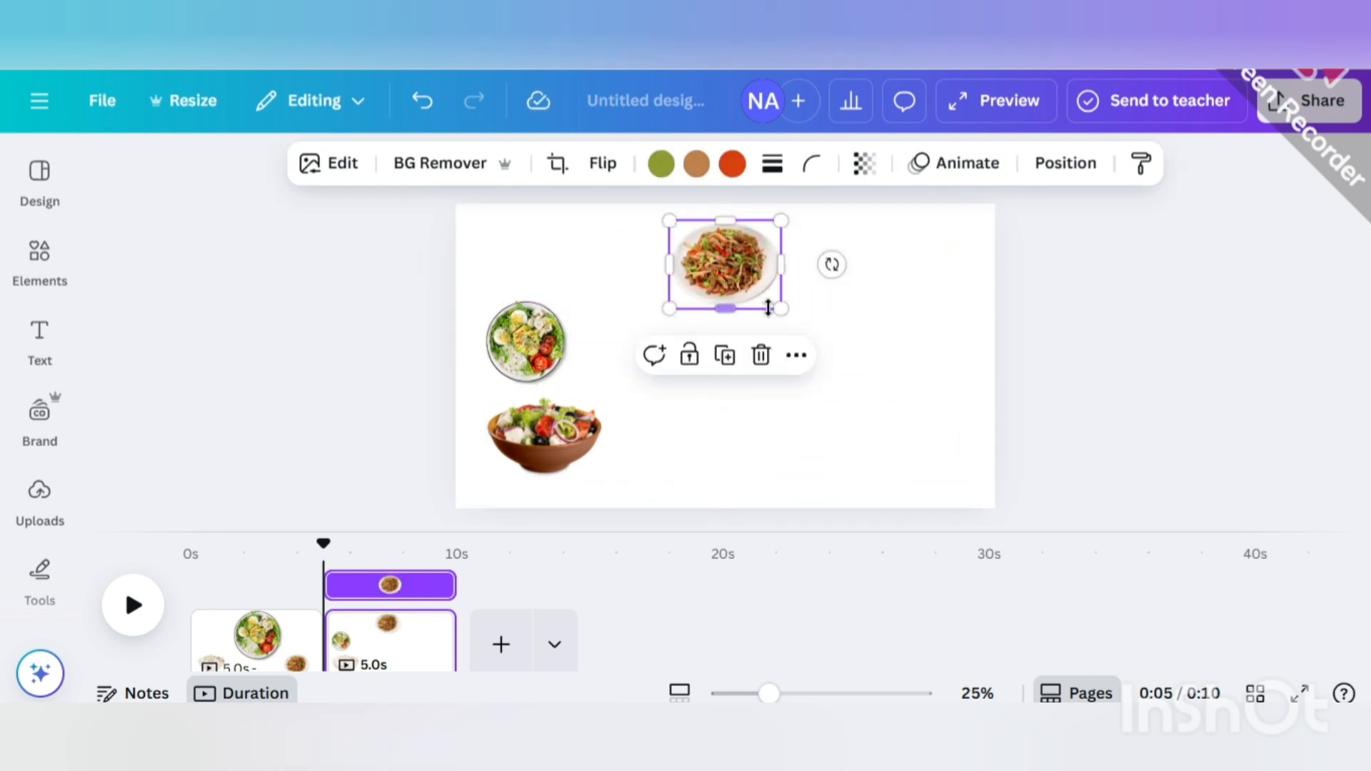
{"action": "left_click_drag", "start_coordinate": [780, 307], "coordinate": [897, 392]}
{"action": "left_click_drag", "start_coordinate": [819, 332], "coordinate": [775, 316]}
On the second page, place the salad bowl at the lower right and the round salad plate at the lower left, enlarging both slightly.
{"action": "left_click_drag", "start_coordinate": [585, 443], "coordinate": [927, 456]}
{"action": "left_click_drag", "start_coordinate": [536, 343], "coordinate": [554, 449]}
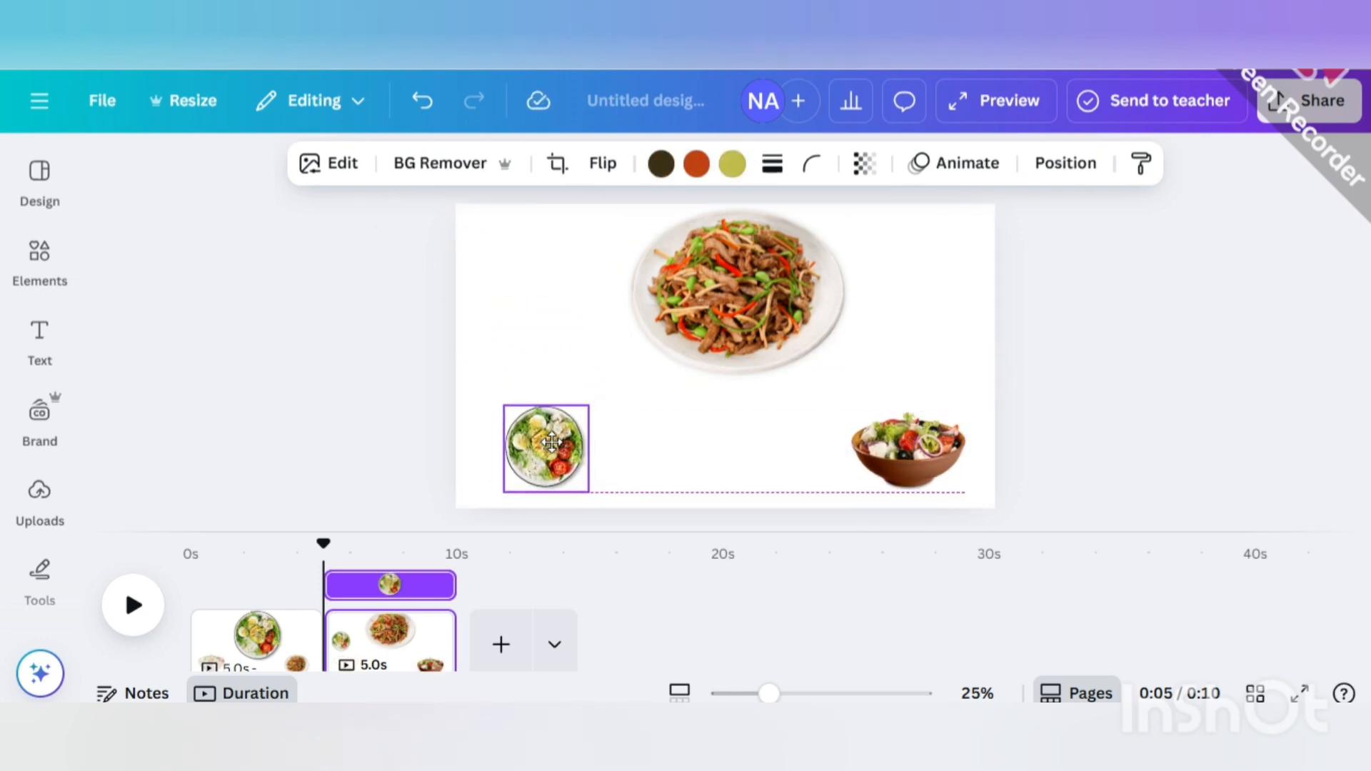
{"action": "left_click_drag", "start_coordinate": [592, 407], "coordinate": [601, 389]}
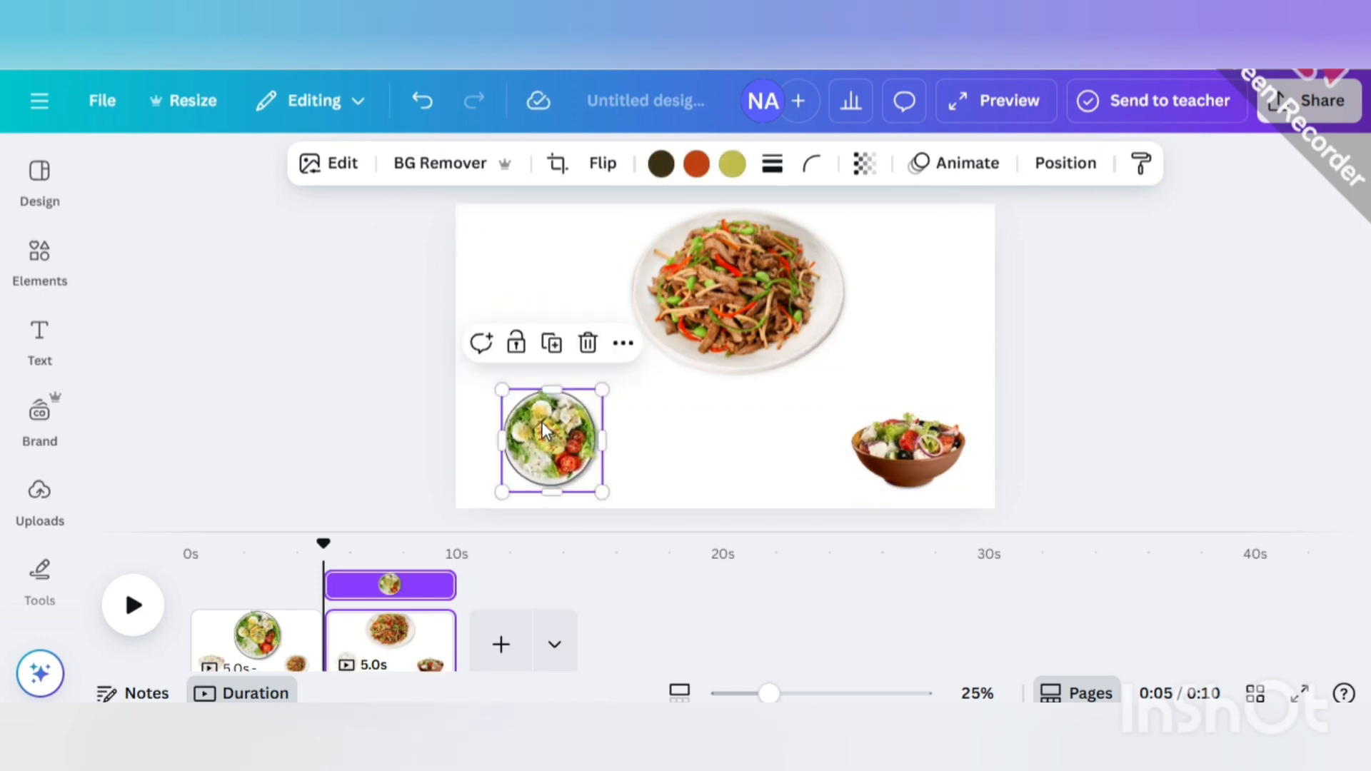
{"action": "left_click_drag", "start_coordinate": [542, 422], "coordinate": [542, 418]}
{"action": "left_click_drag", "start_coordinate": [883, 447], "coordinate": [829, 392]}
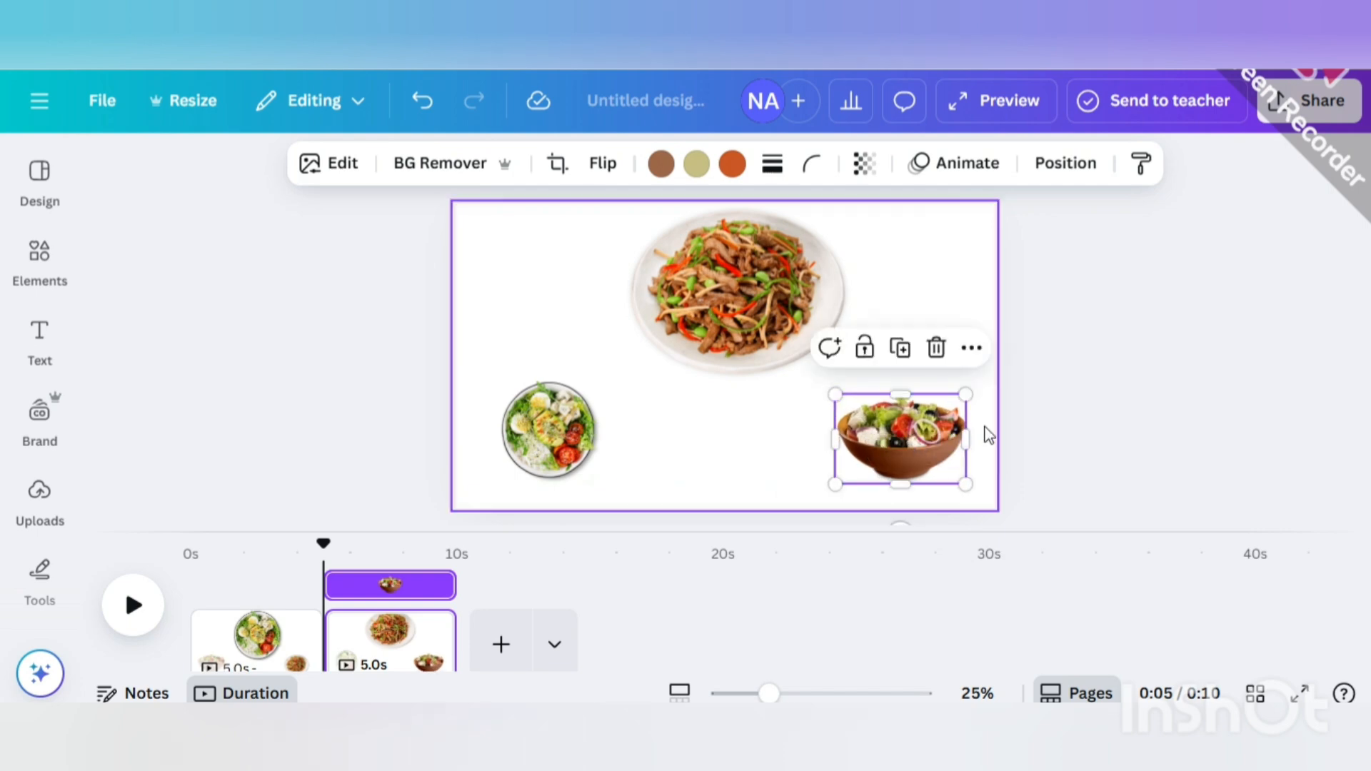
{"action": "left_click", "coordinate": [584, 464]}
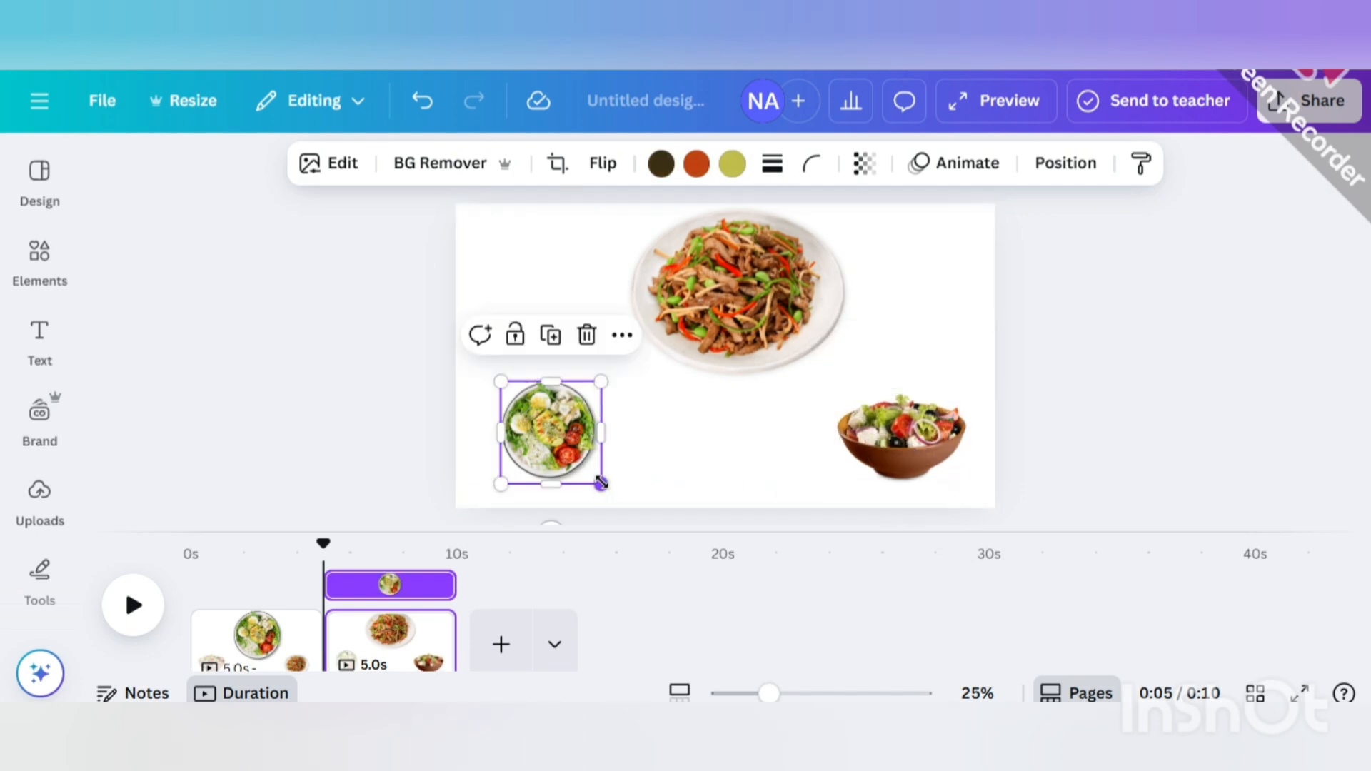
{"action": "left_click_drag", "start_coordinate": [601, 483], "coordinate": [608, 491]}
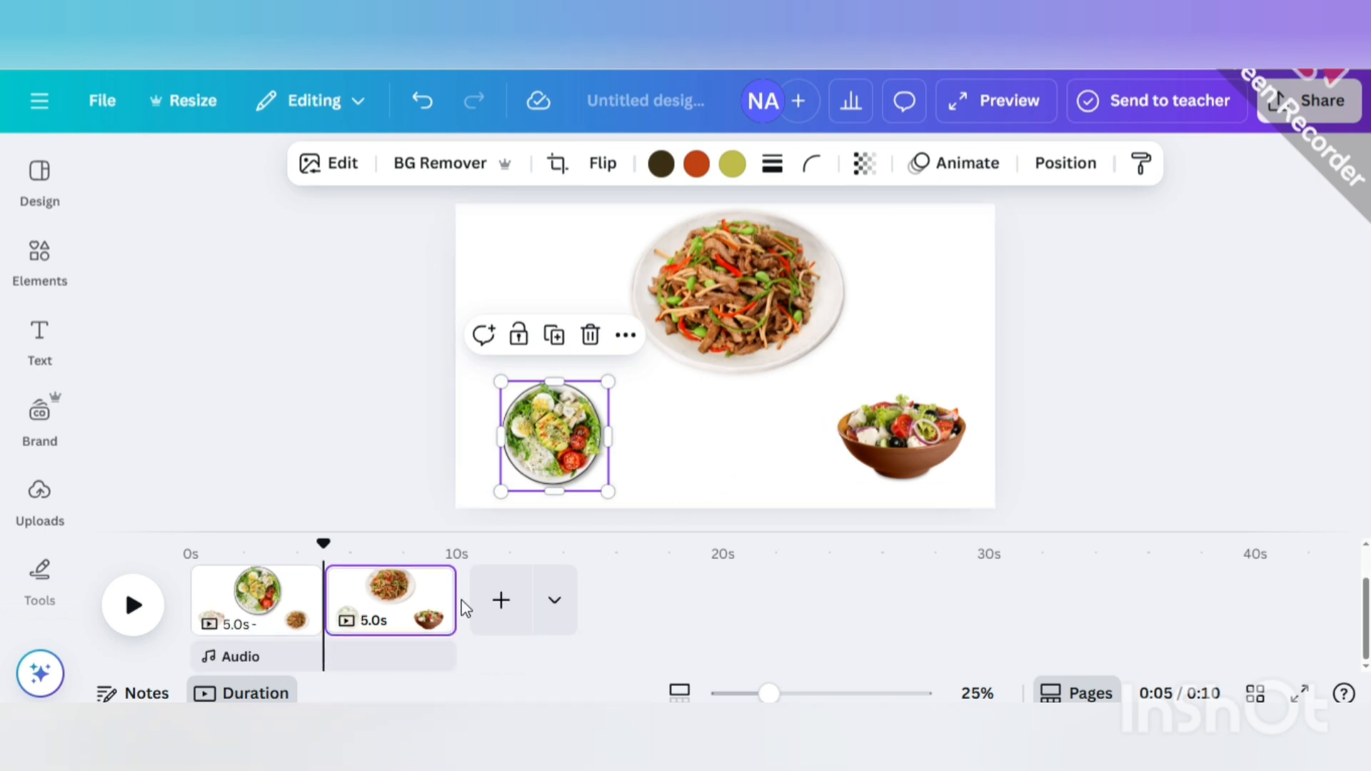
Duplicate page 2 and, on the copy, shrink the stir-fry plate and move it above the round salad plate.
{"action": "left_click", "coordinate": [437, 585]}
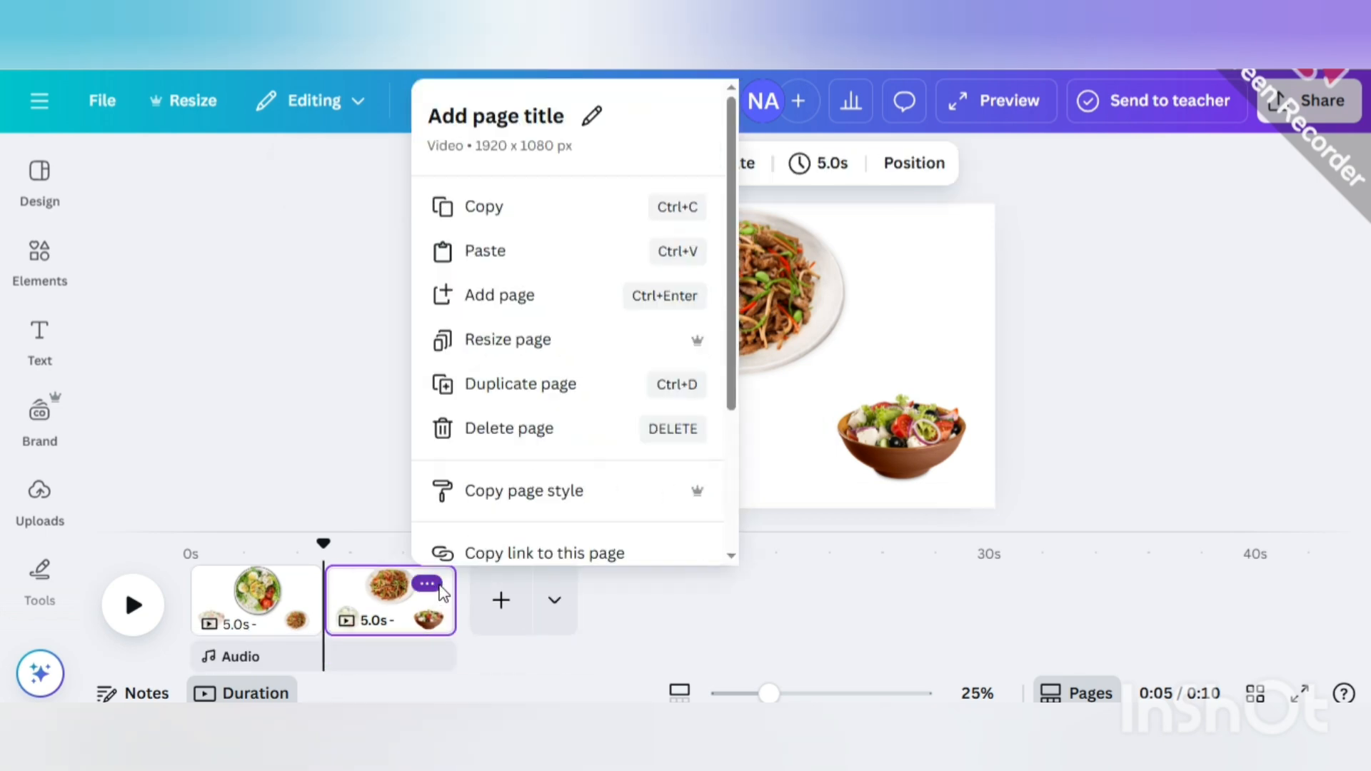
{"action": "left_click", "coordinate": [541, 385]}
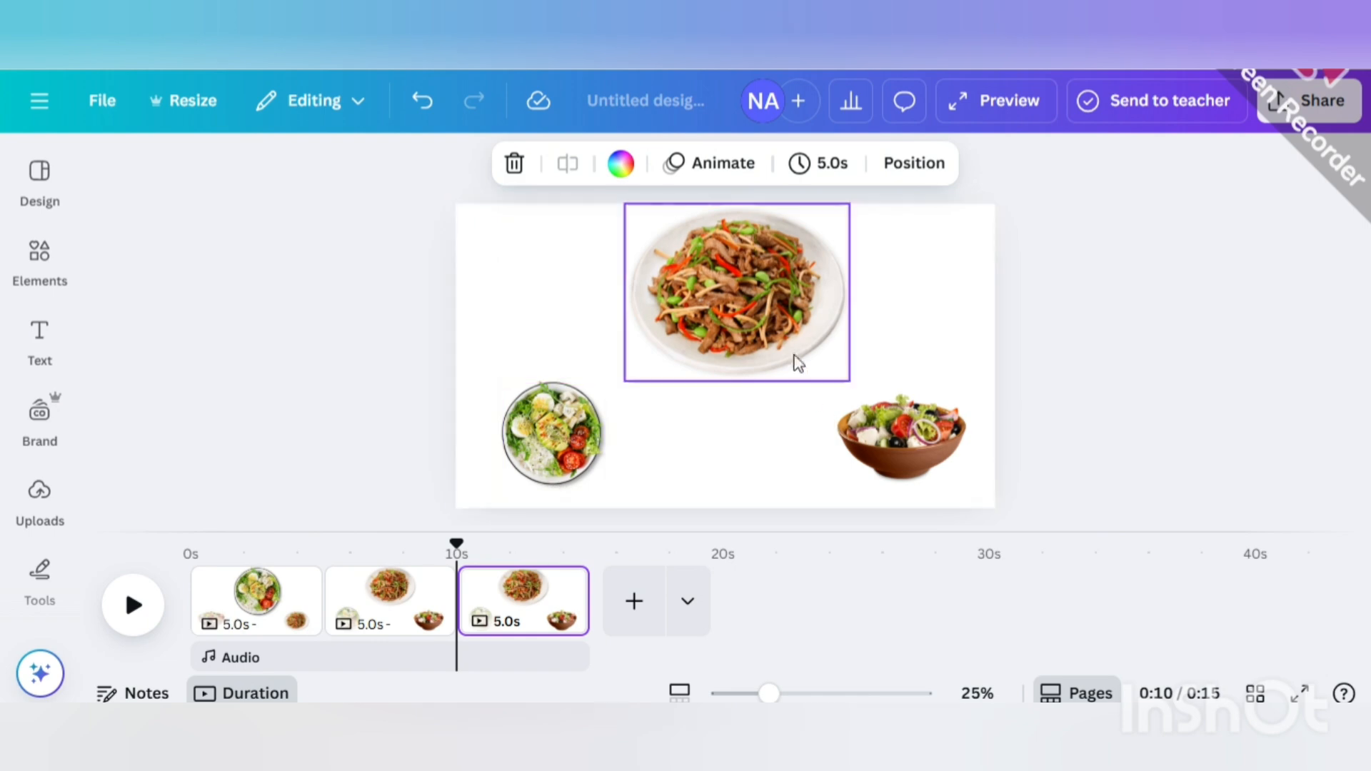
{"action": "left_click", "coordinate": [821, 361]}
{"action": "left_click_drag", "start_coordinate": [846, 379], "coordinate": [546, 341]}
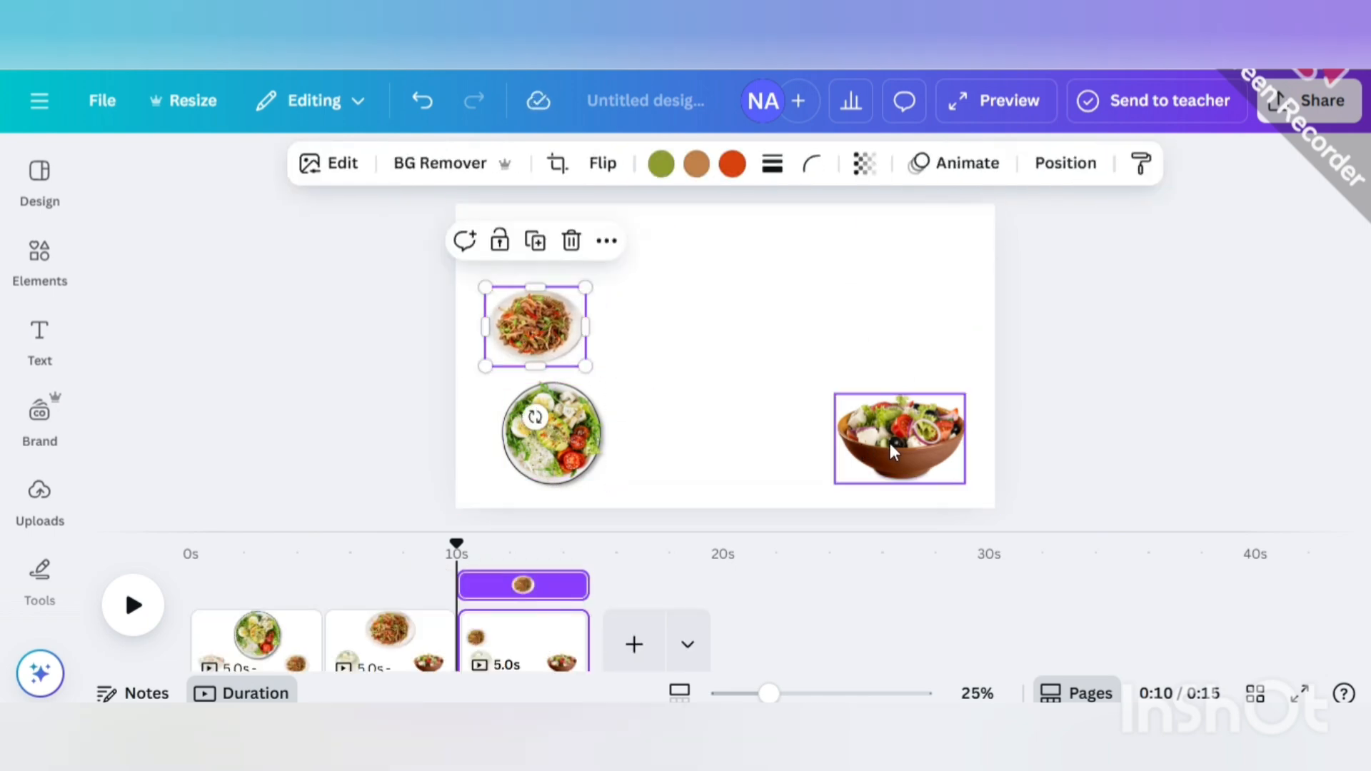
Move the salad bowl to the top centre of the third page and enlarge it as the main dish.
{"action": "left_click_drag", "start_coordinate": [891, 448], "coordinate": [712, 271]}
{"action": "left_click_drag", "start_coordinate": [794, 316], "coordinate": [891, 383]}
{"action": "left_click_drag", "start_coordinate": [811, 340], "coordinate": [781, 326]}
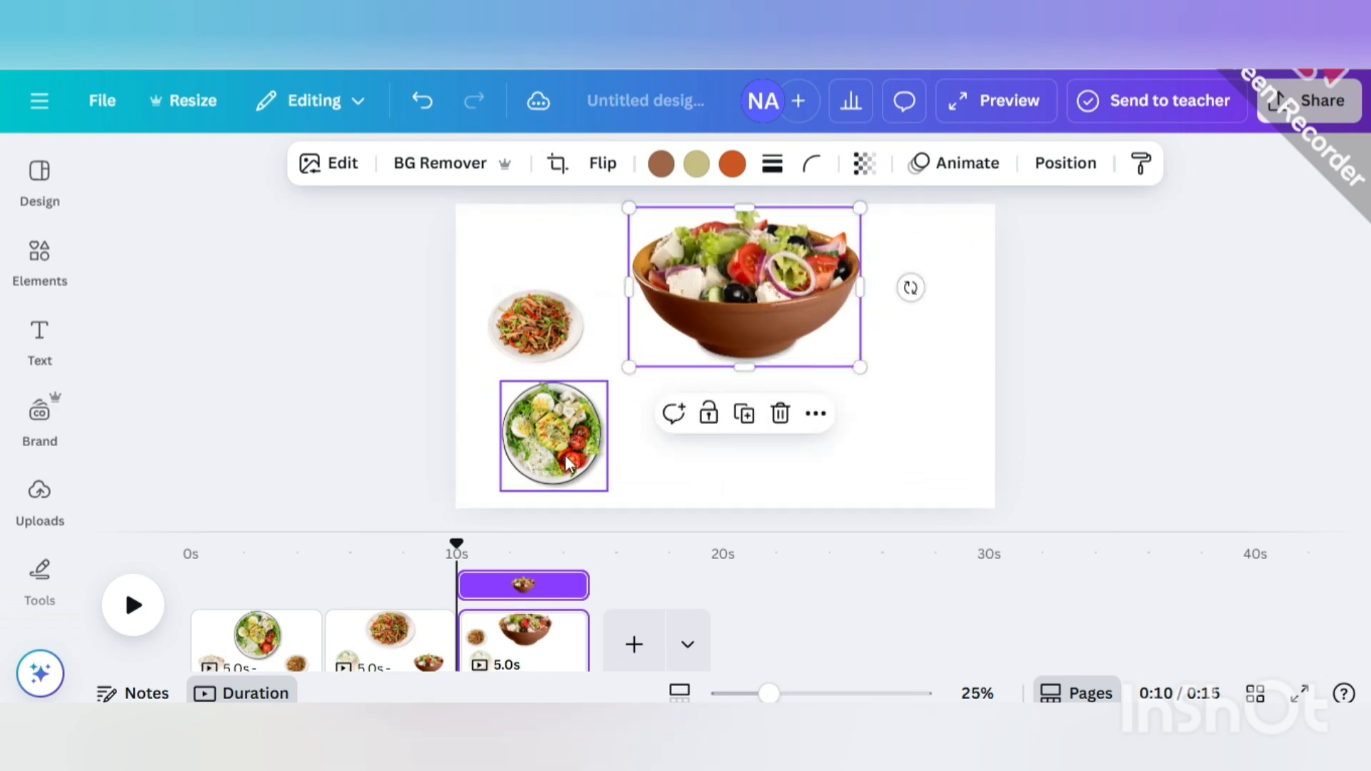
Arrange the round salad plate at the third page's lower right and the stir-fry plate at its lower left, enlarging both slightly.
{"action": "left_click_drag", "start_coordinate": [567, 463], "coordinate": [915, 452]}
{"action": "left_click_drag", "start_coordinate": [573, 292], "coordinate": [618, 380]}
{"action": "left_click", "coordinate": [873, 423]}
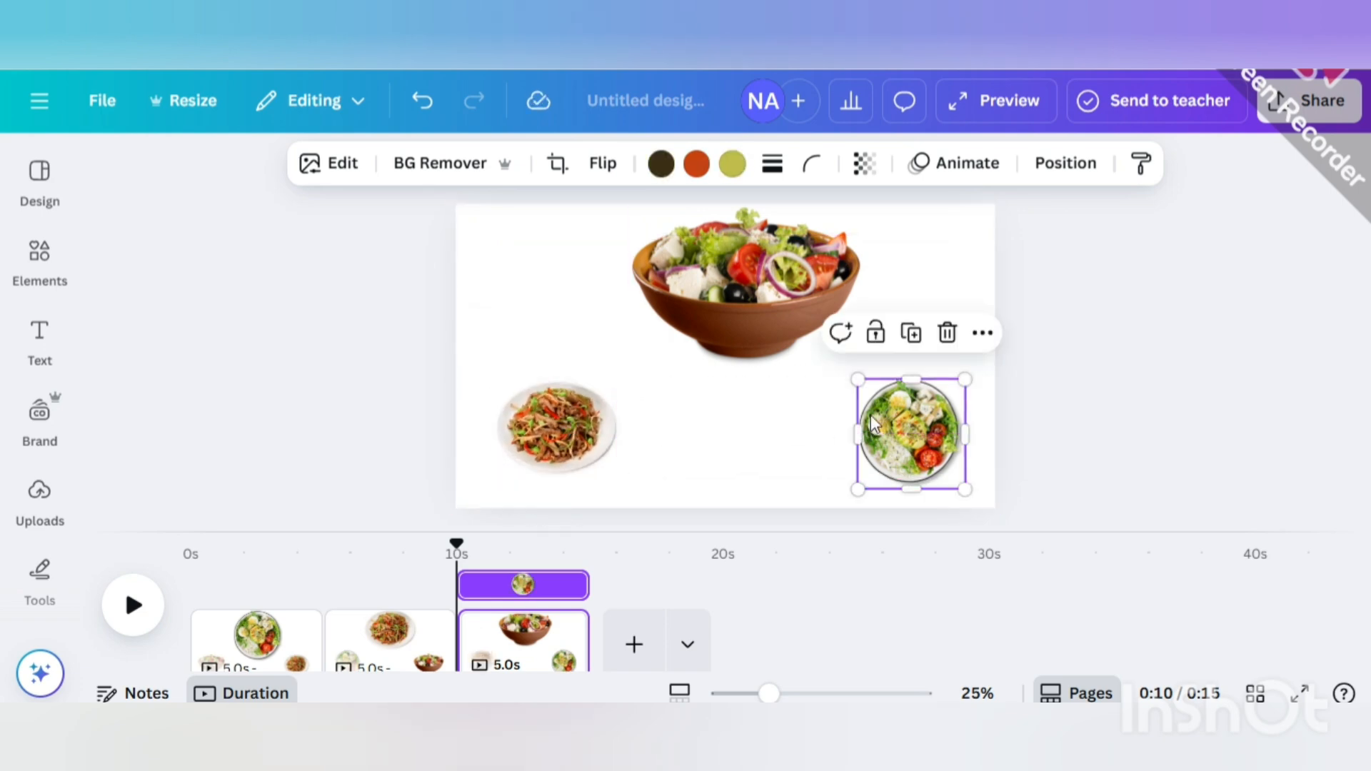
{"action": "mouse_move", "coordinate": [858, 381]}
{"action": "left_mouse_down"}
{"action": "mouse_move", "coordinate": [846, 367]}
{"action": "mouse_move", "coordinate": [856, 377]}
{"action": "left_mouse_up"}
{"action": "left_click_drag", "start_coordinate": [920, 432], "coordinate": [913, 422]}
{"action": "left_click", "coordinate": [598, 417]}
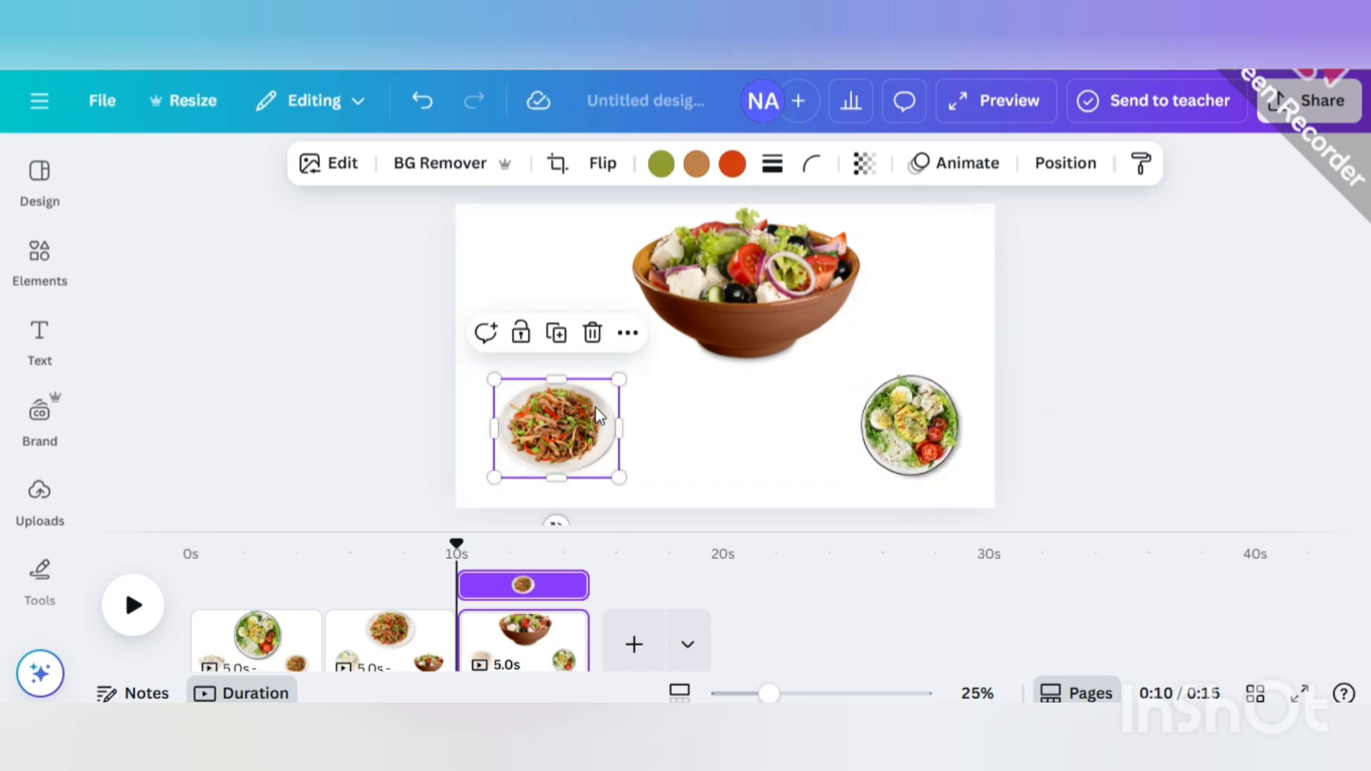
{"action": "left_click_drag", "start_coordinate": [619, 377], "coordinate": [628, 372]}
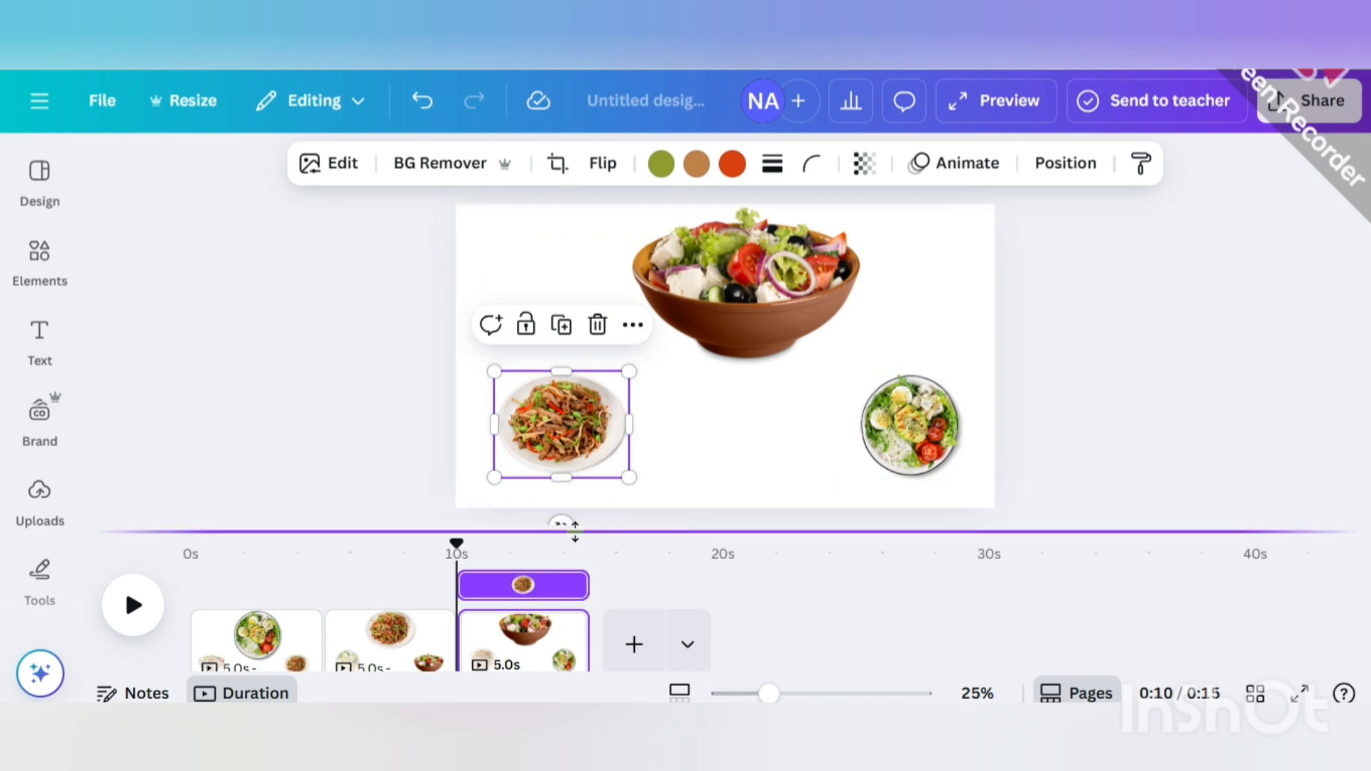
Add a Match & Move transition between pages 1 and 2 with a duration of 2.3 seconds.
{"action": "scroll", "coordinate": [354, 600], "scroll_direction": "down", "scroll_amount": 1}
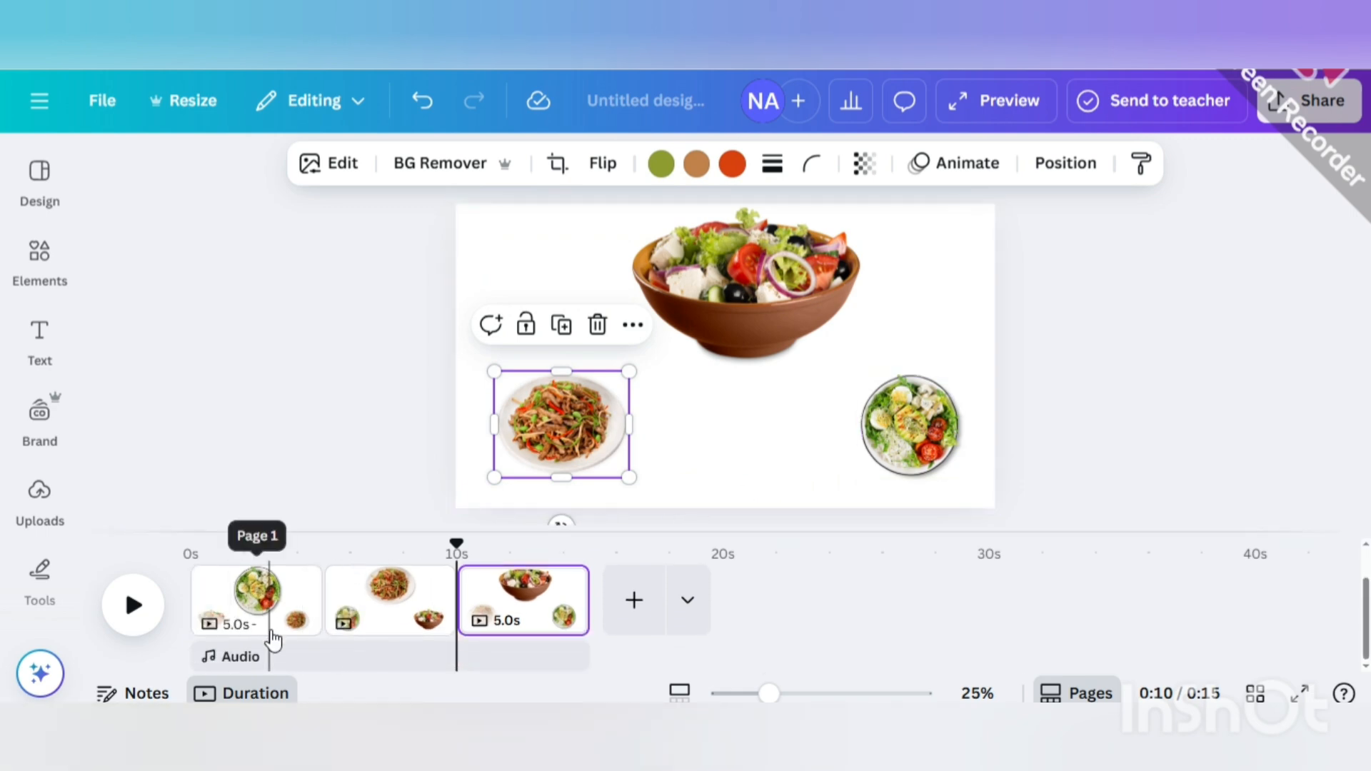
{"action": "mouse_move", "coordinate": [321, 623]}
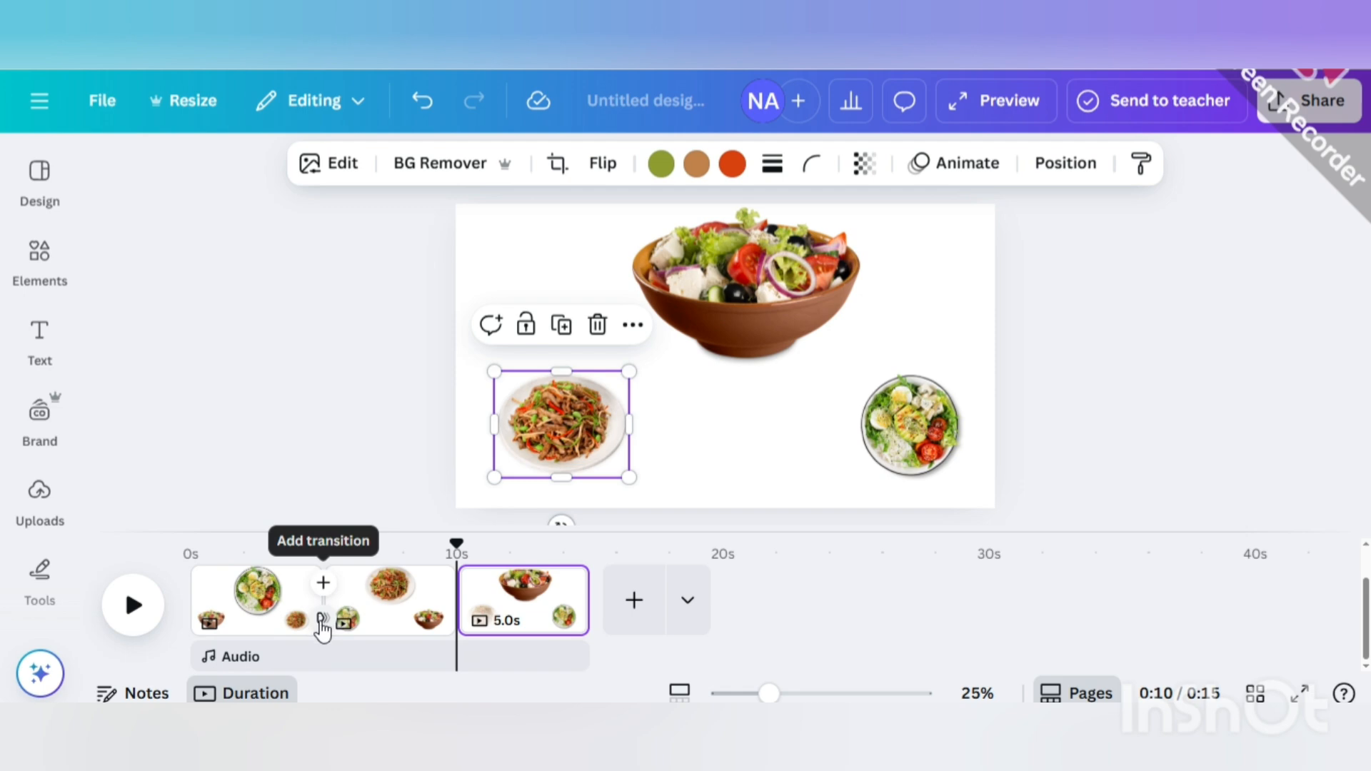
{"action": "left_click", "coordinate": [323, 619]}
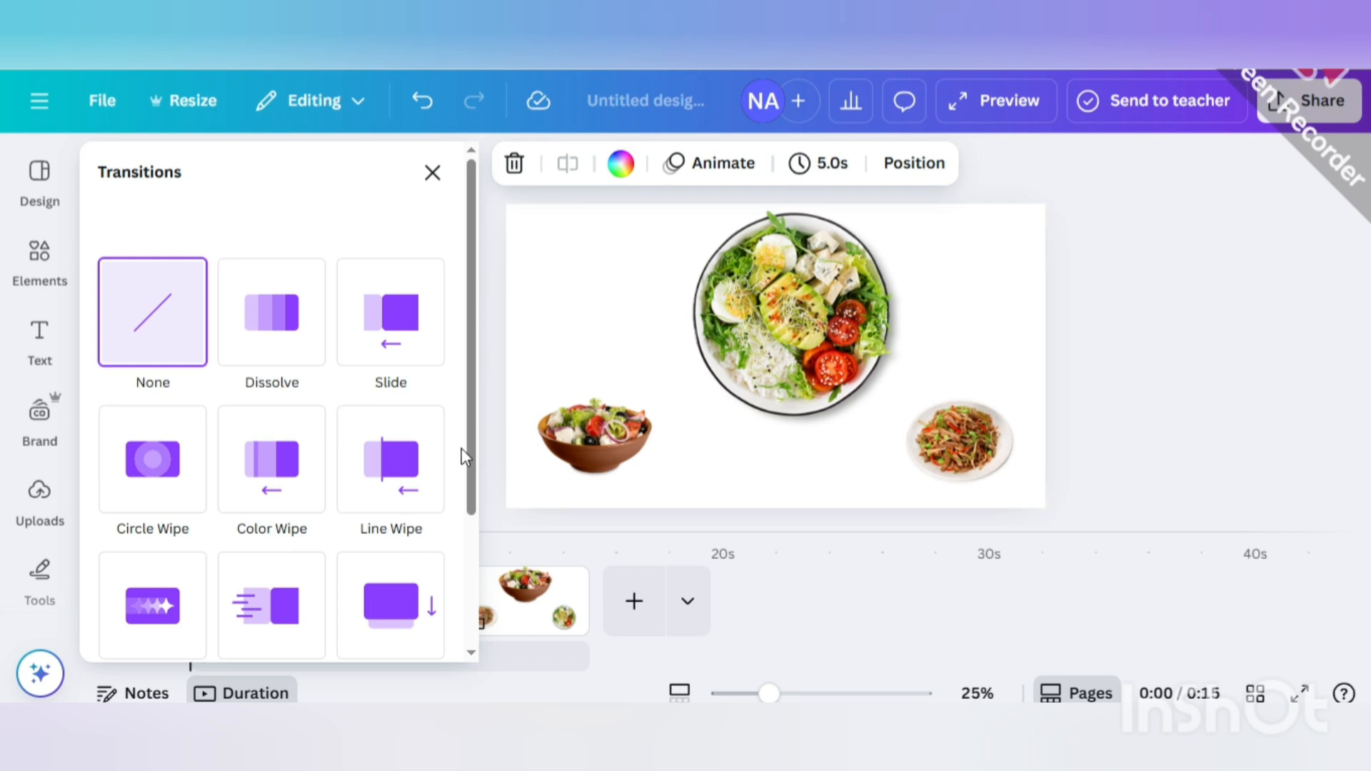
{"action": "scroll", "coordinate": [409, 575], "scroll_direction": "down", "scroll_amount": 3}
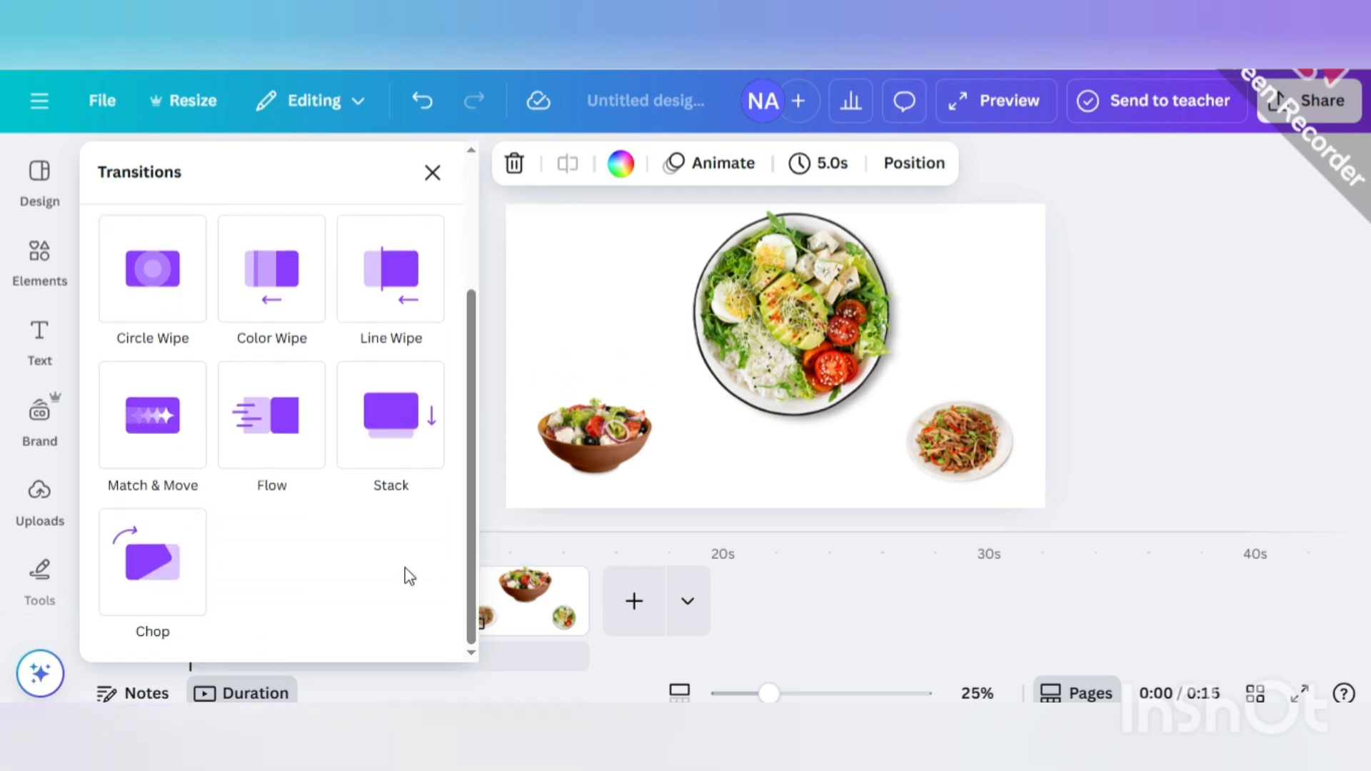
{"action": "left_click", "coordinate": [153, 437]}
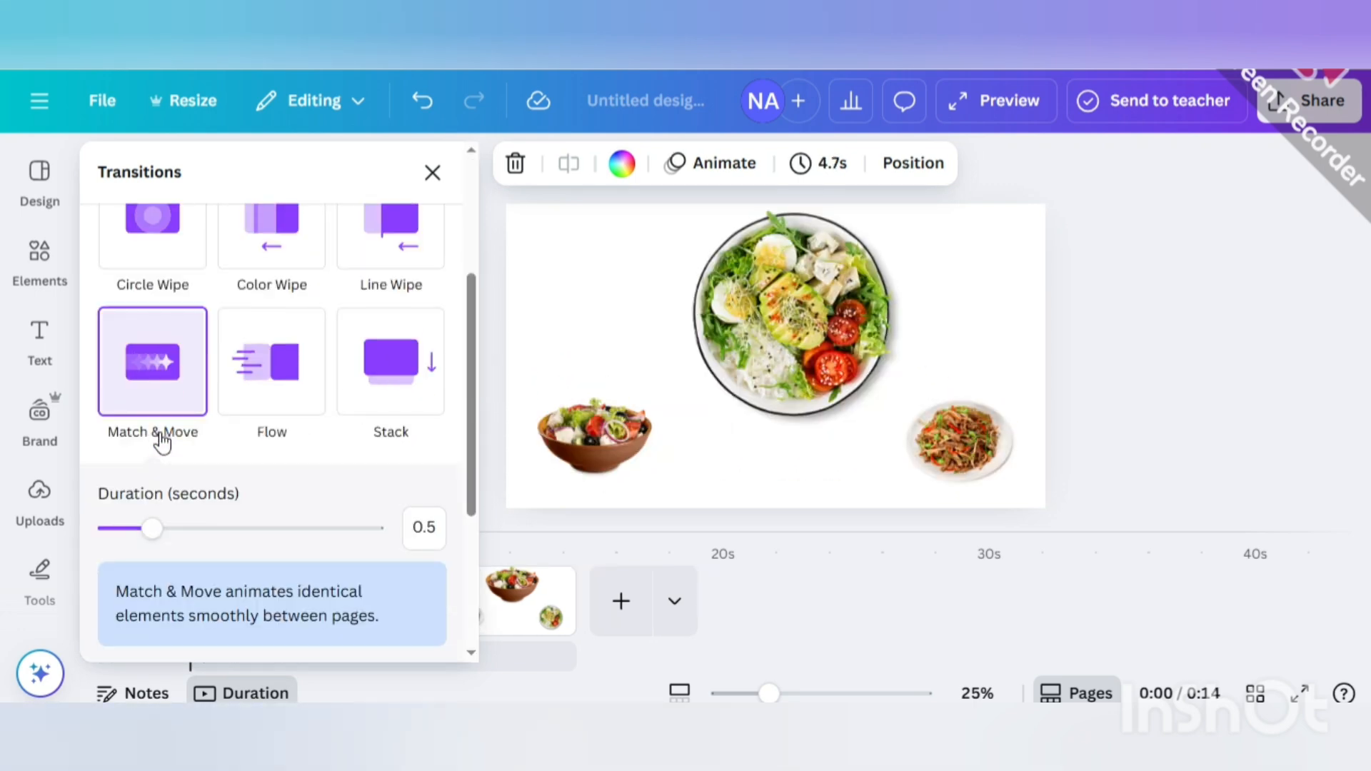
{"action": "left_click_drag", "start_coordinate": [185, 537], "coordinate": [258, 547]}
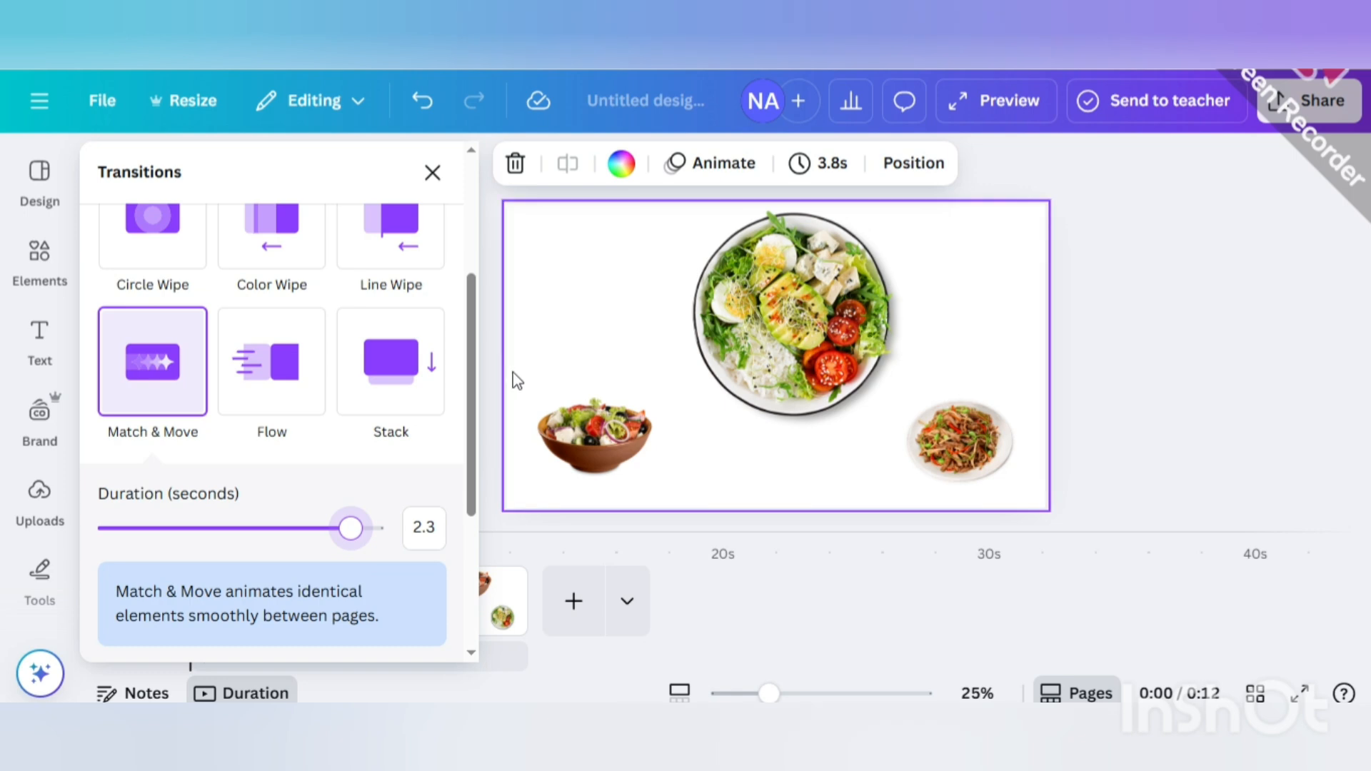
{"action": "left_click", "coordinate": [432, 174]}
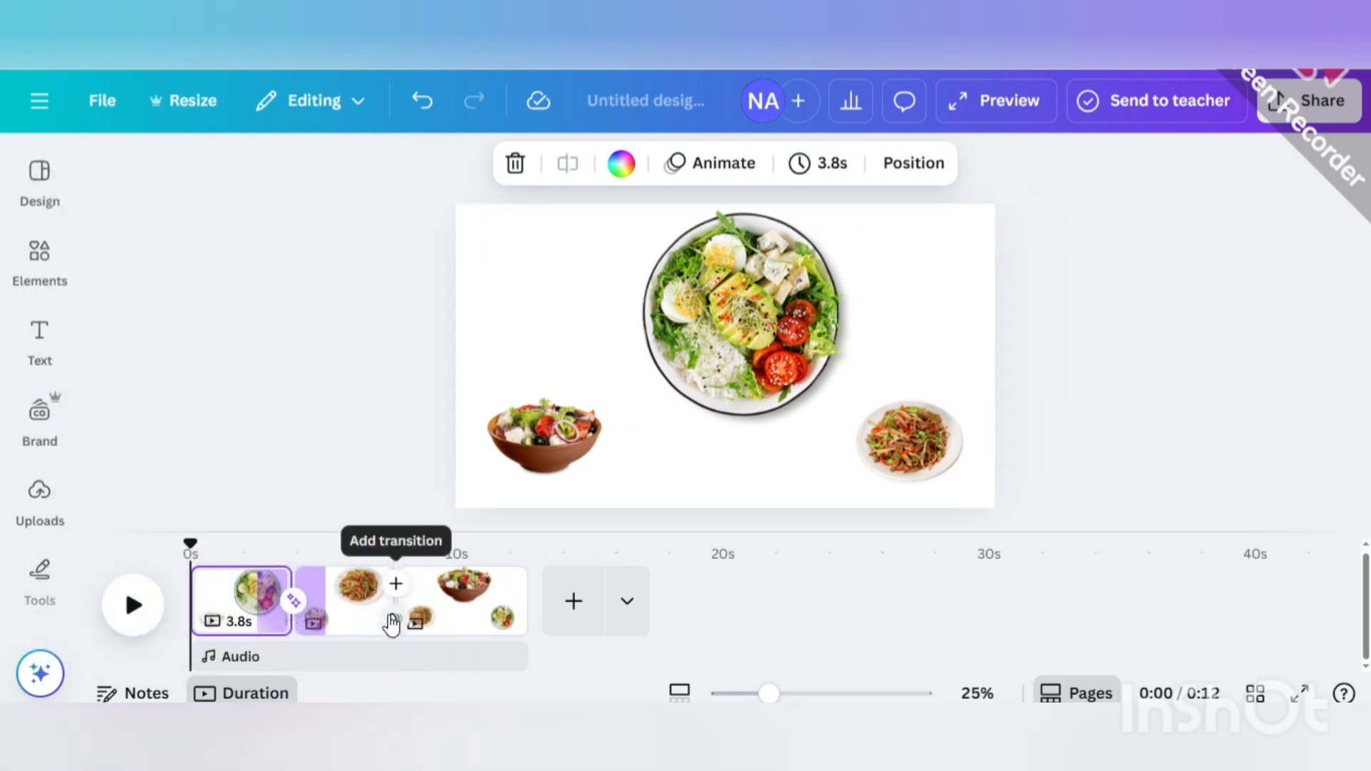
Add a Match & Move transition of 2.2 seconds between pages 2 and 3 and apply it between all pages.
{"action": "left_click", "coordinate": [394, 618]}
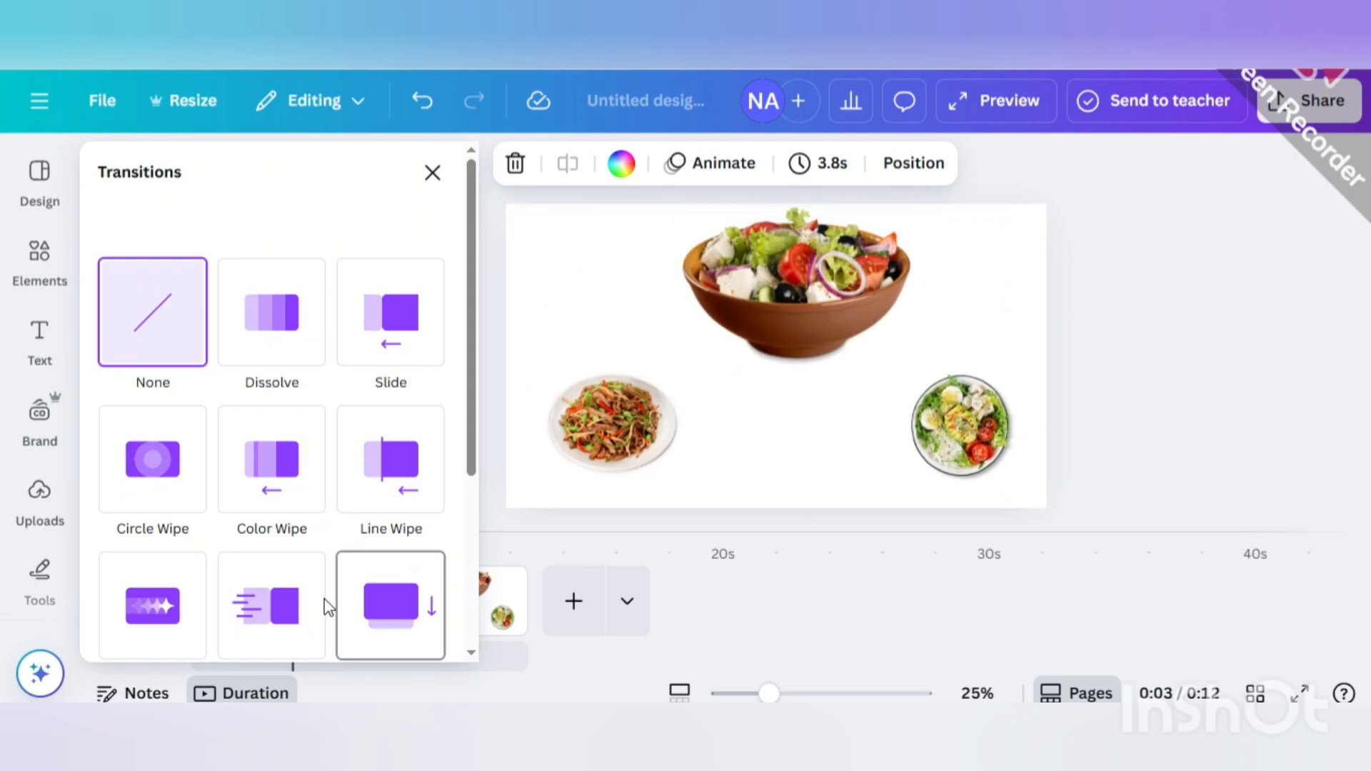
{"action": "scroll", "coordinate": [167, 499], "scroll_direction": "down", "scroll_amount": 3}
{"action": "left_click", "coordinate": [145, 371]}
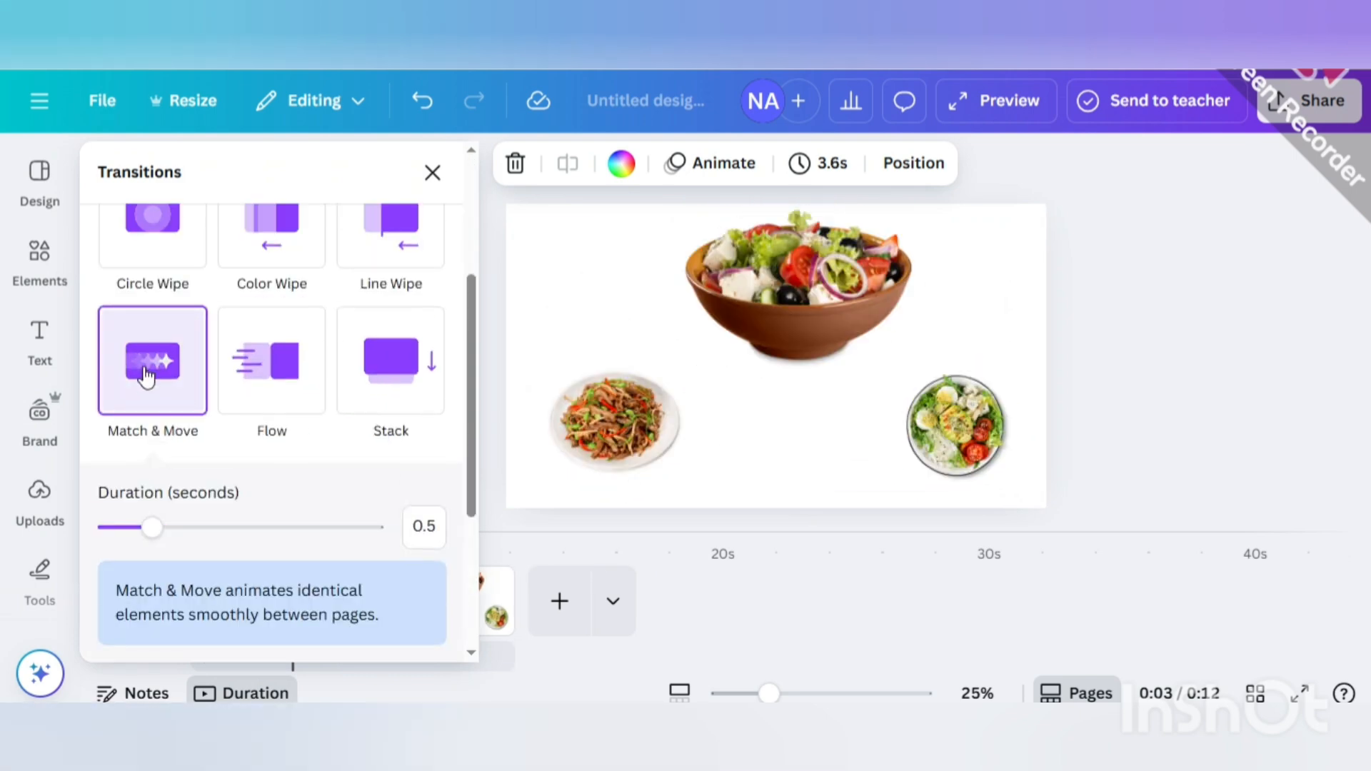
{"action": "left_click_drag", "start_coordinate": [153, 526], "coordinate": [352, 554]}
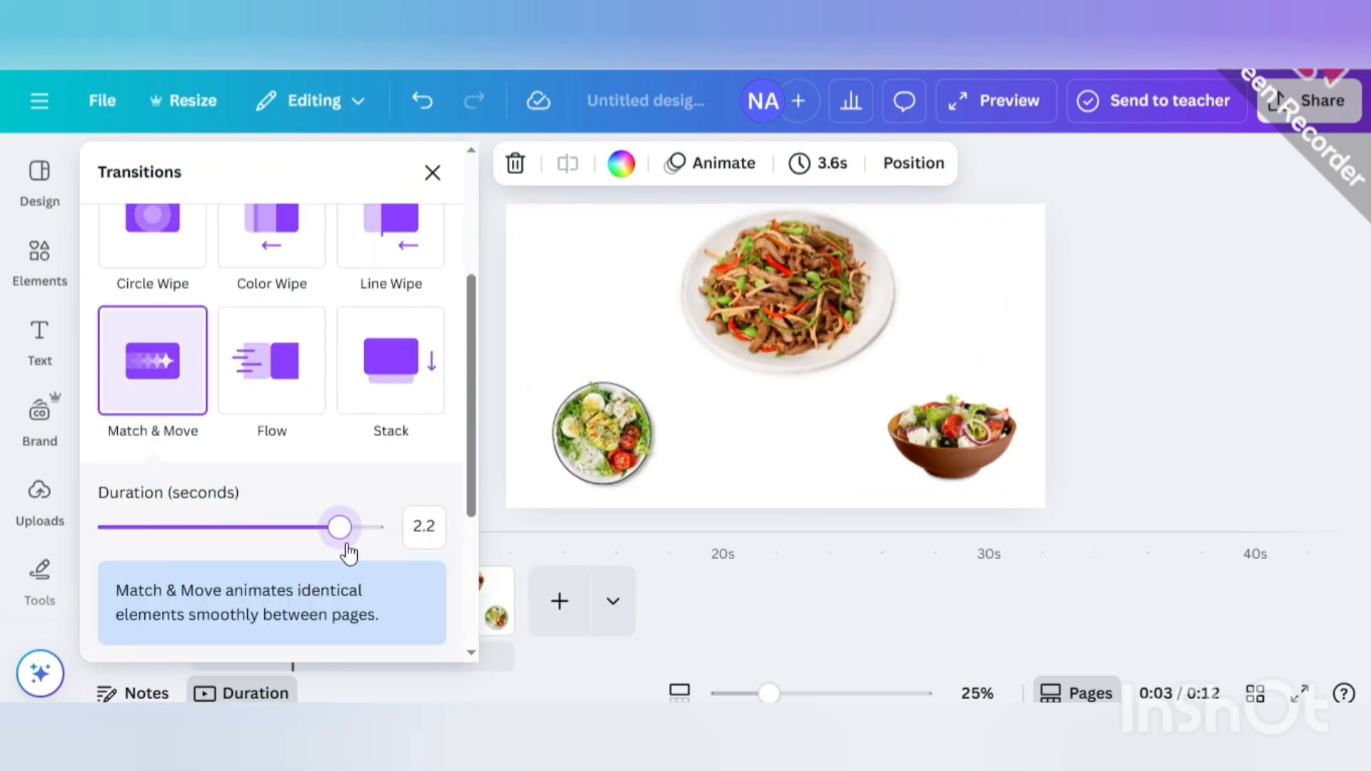
{"action": "scroll", "coordinate": [338, 591], "scroll_direction": "down", "scroll_amount": 4}
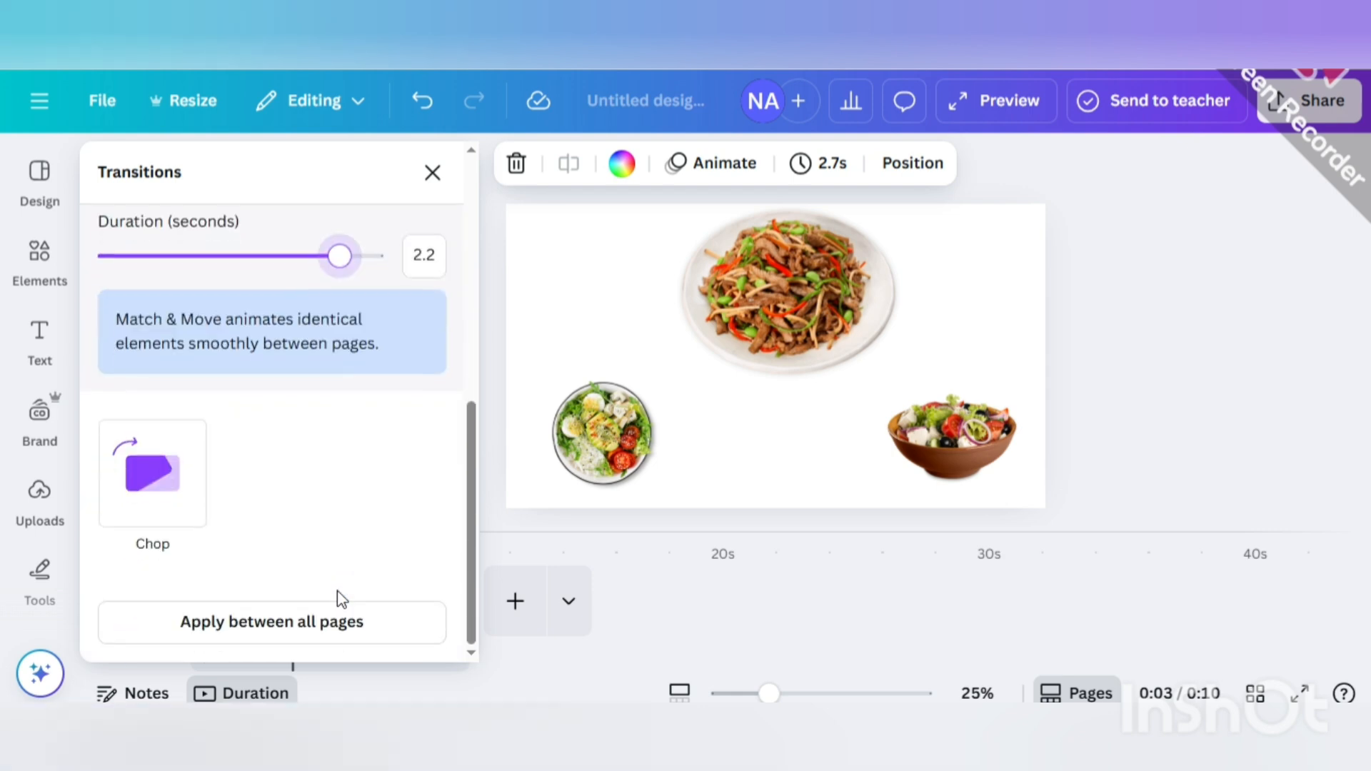
{"action": "left_click", "coordinate": [300, 628]}
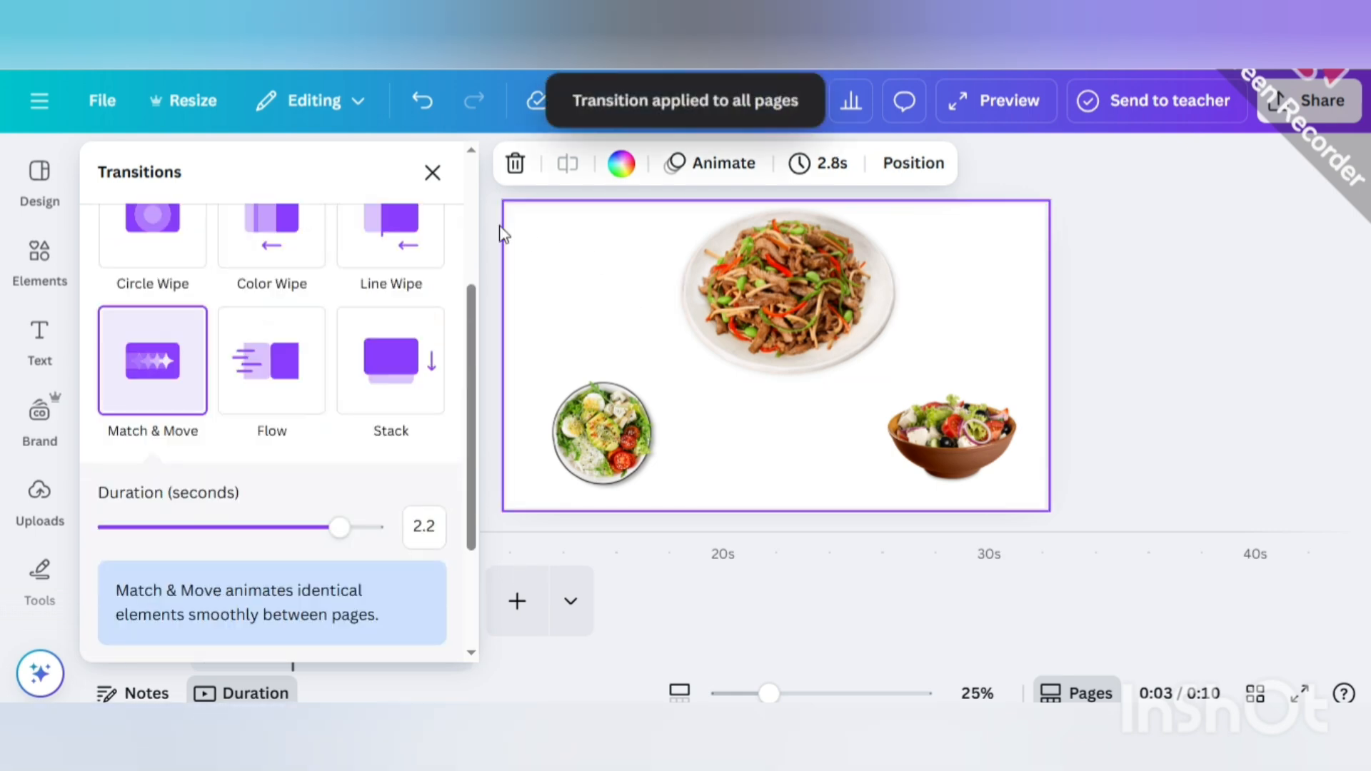
{"action": "left_click", "coordinate": [433, 174]}
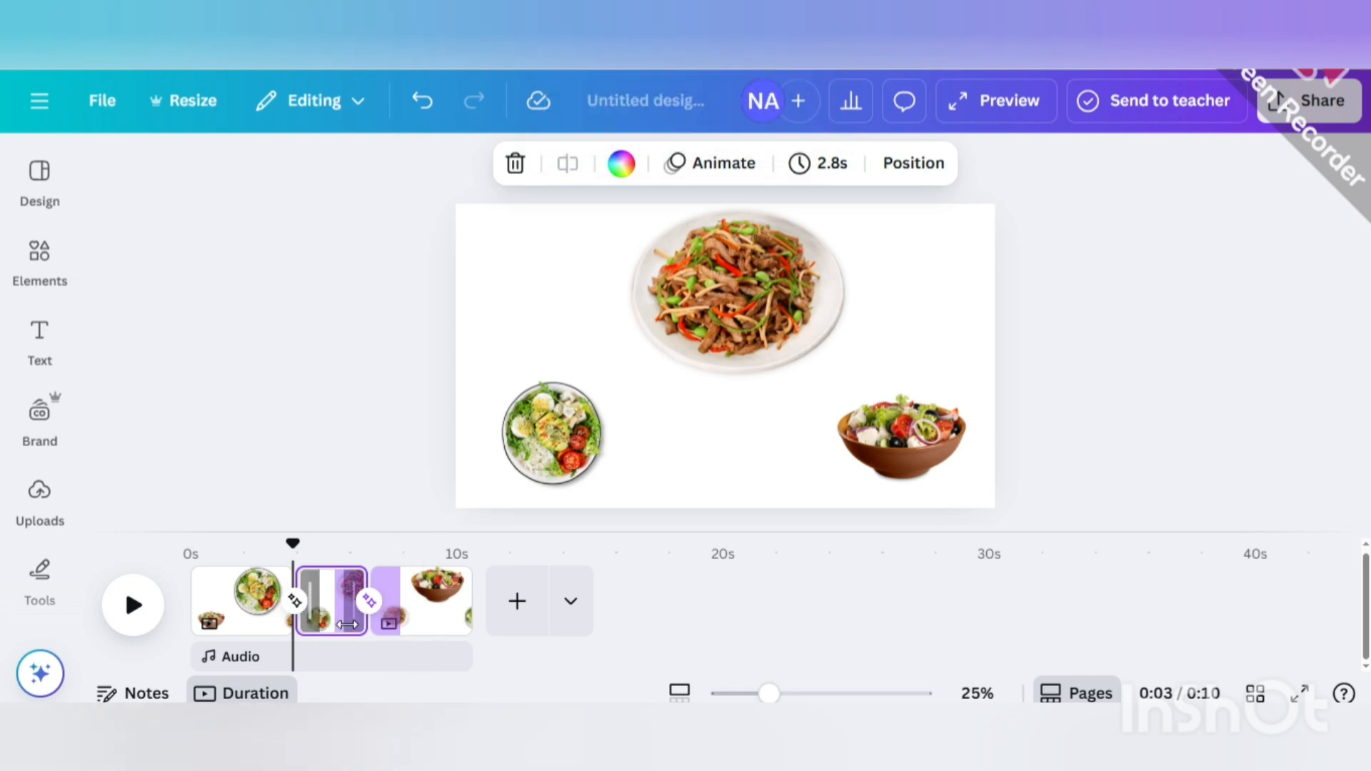
Set the first page's background to the pink default solid colour.
{"action": "left_click", "coordinate": [227, 607]}
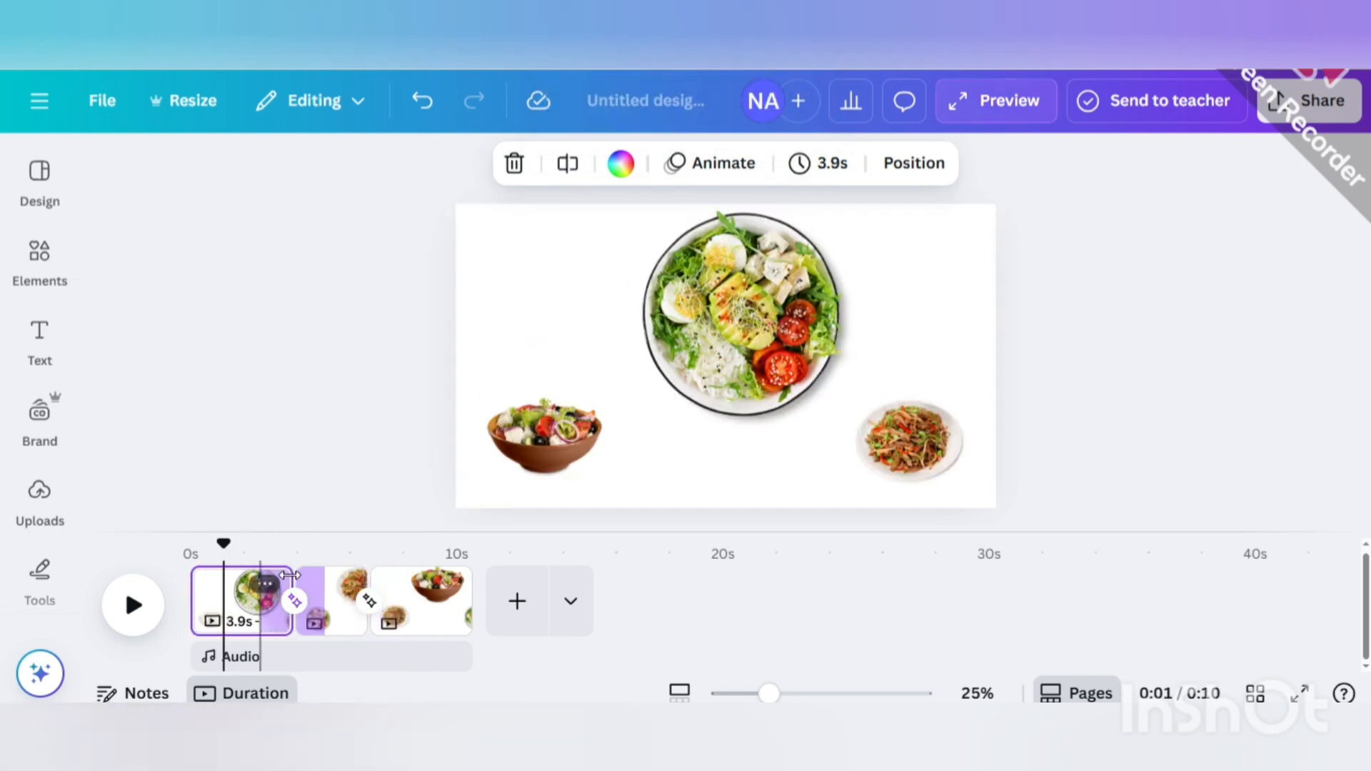
{"action": "left_click", "coordinate": [546, 350]}
{"action": "left_click", "coordinate": [567, 163]}
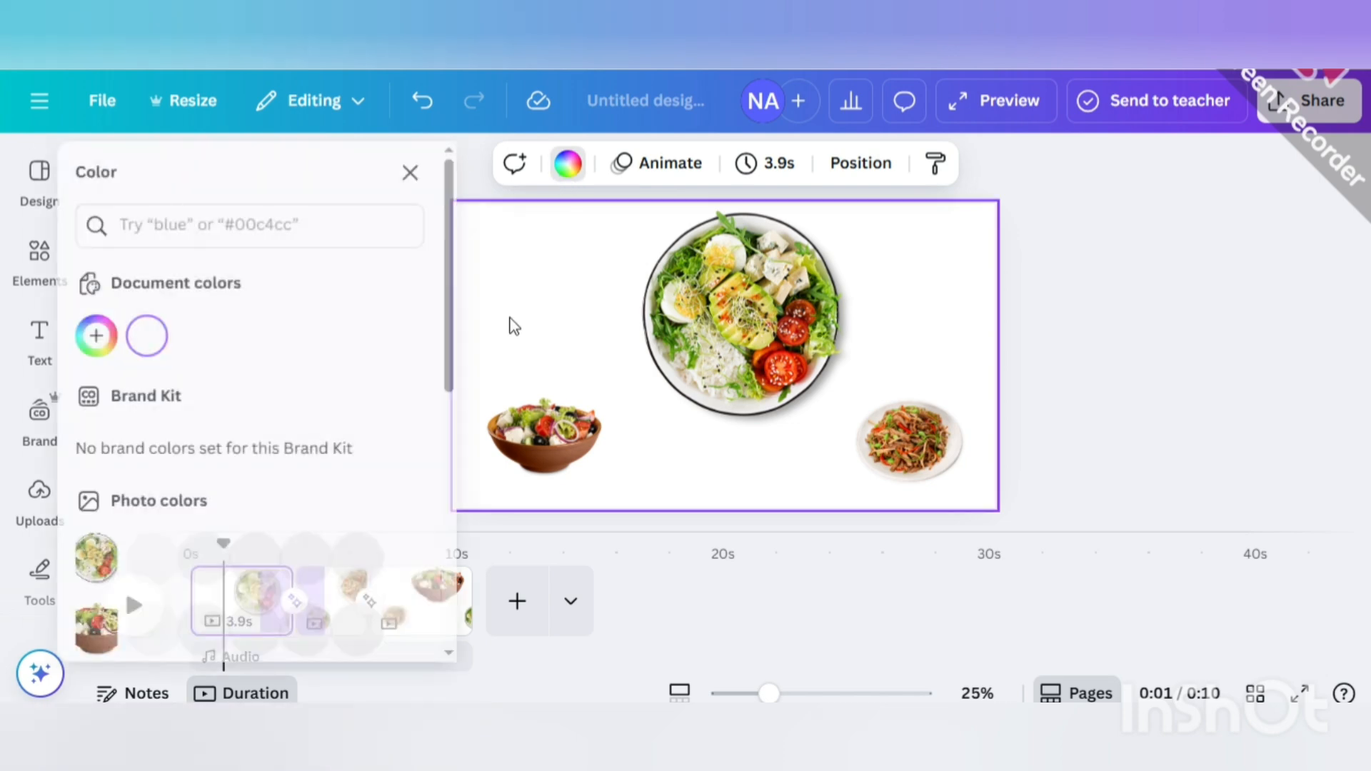
{"action": "scroll", "coordinate": [363, 451], "scroll_direction": "down", "scroll_amount": 5}
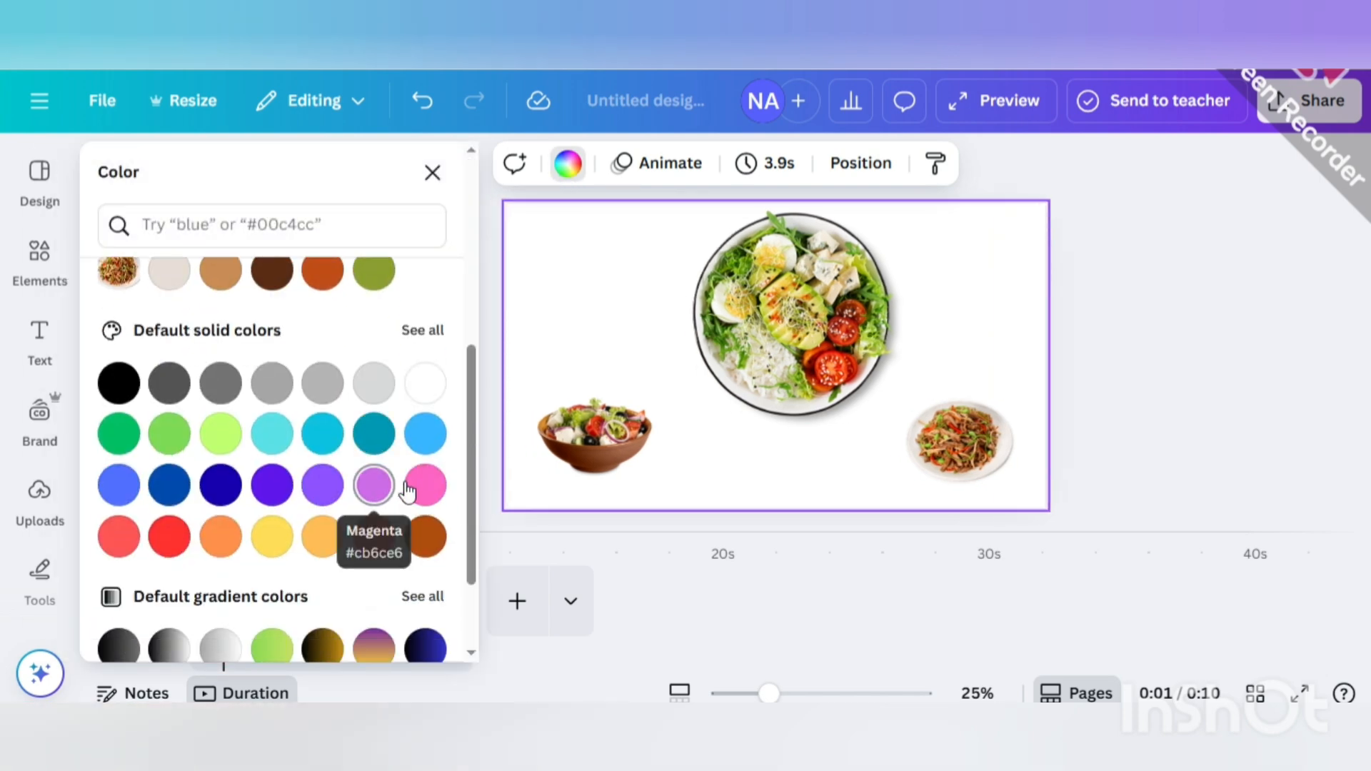
{"action": "left_click", "coordinate": [427, 486]}
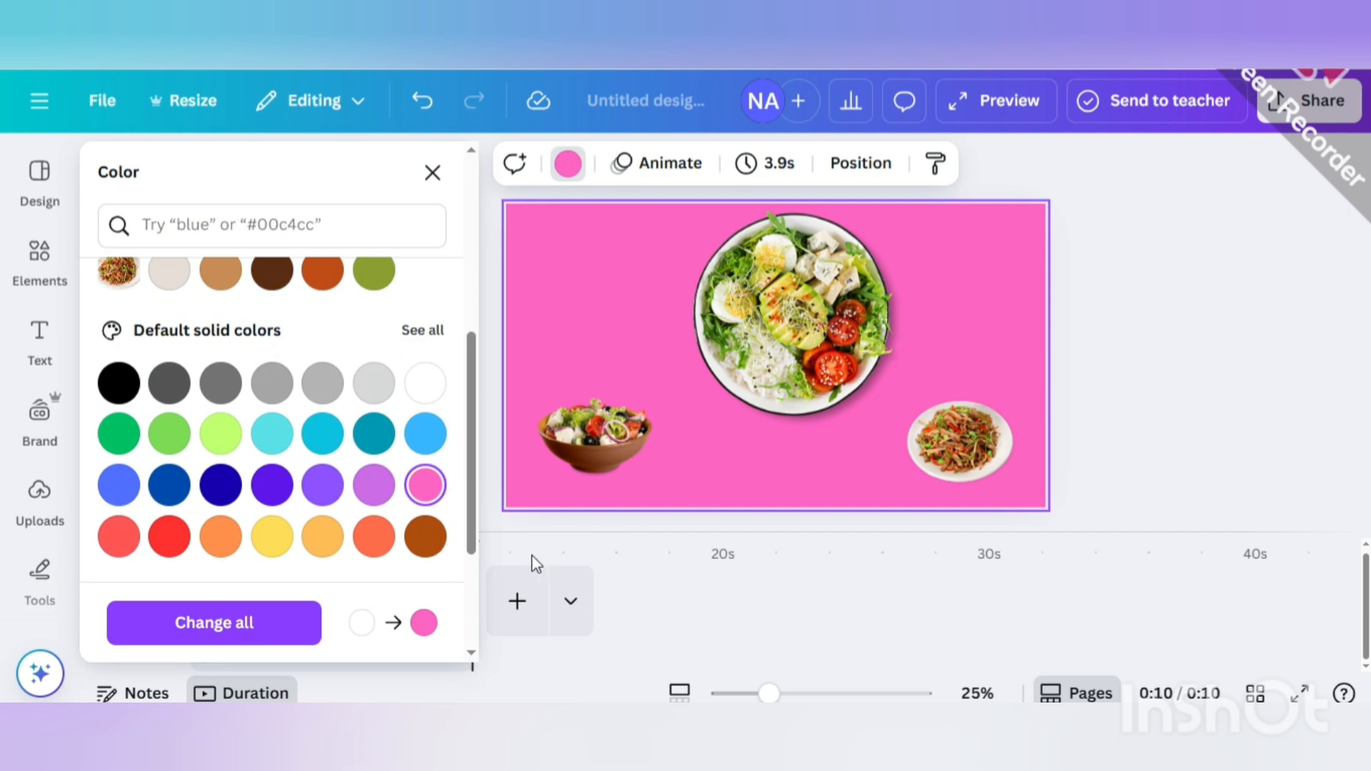
{"action": "left_click", "coordinate": [432, 187]}
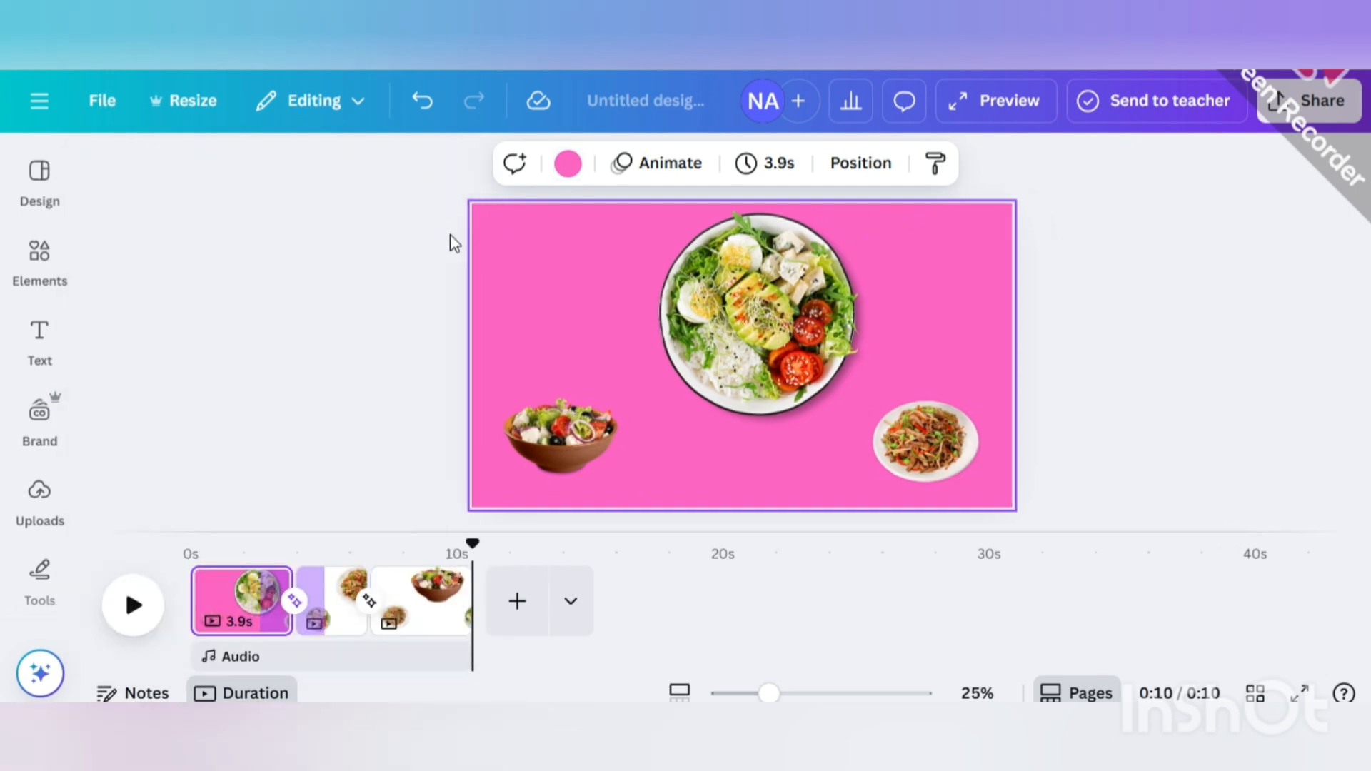
Set the second page's background to the yellow default solid colour.
{"action": "left_click", "coordinate": [342, 611]}
{"action": "left_click", "coordinate": [611, 172]}
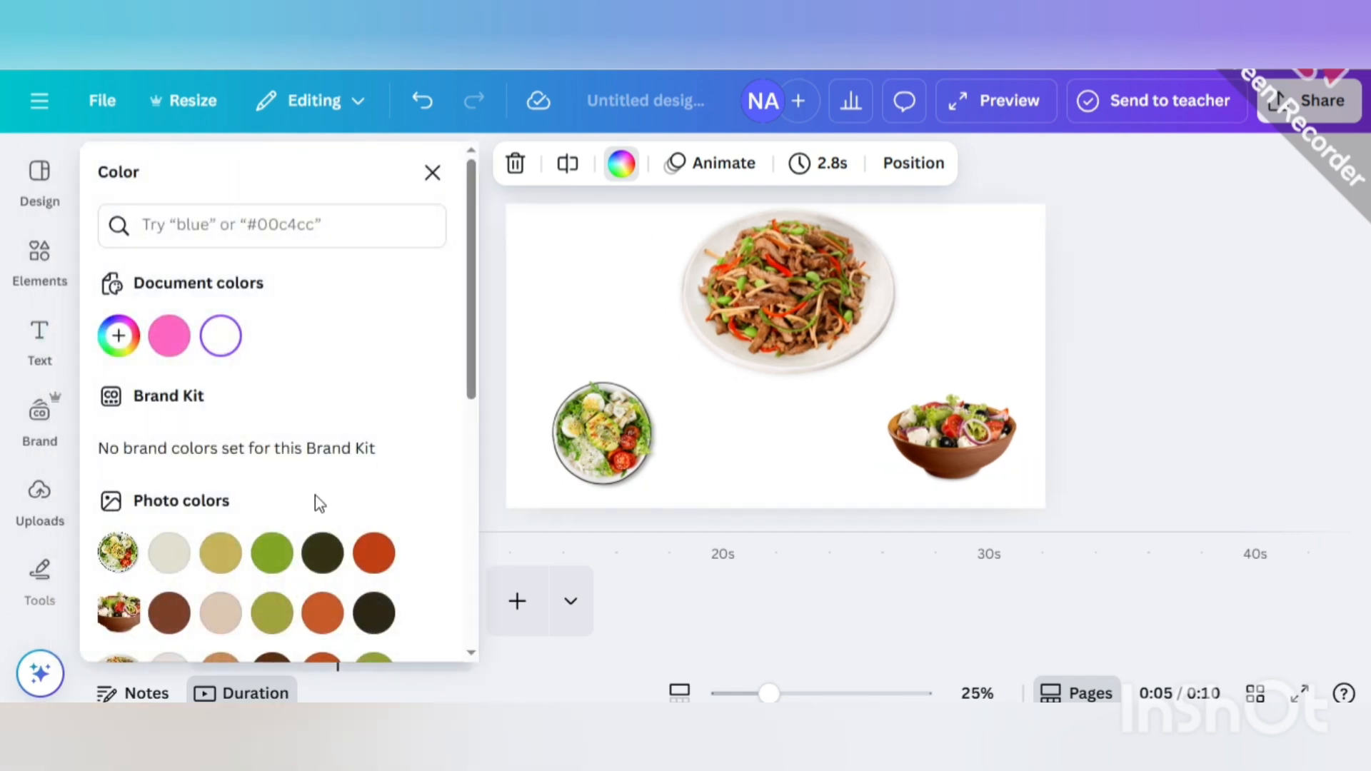
{"action": "scroll", "coordinate": [315, 495], "scroll_direction": "down", "scroll_amount": 6}
{"action": "left_click", "coordinate": [272, 437]}
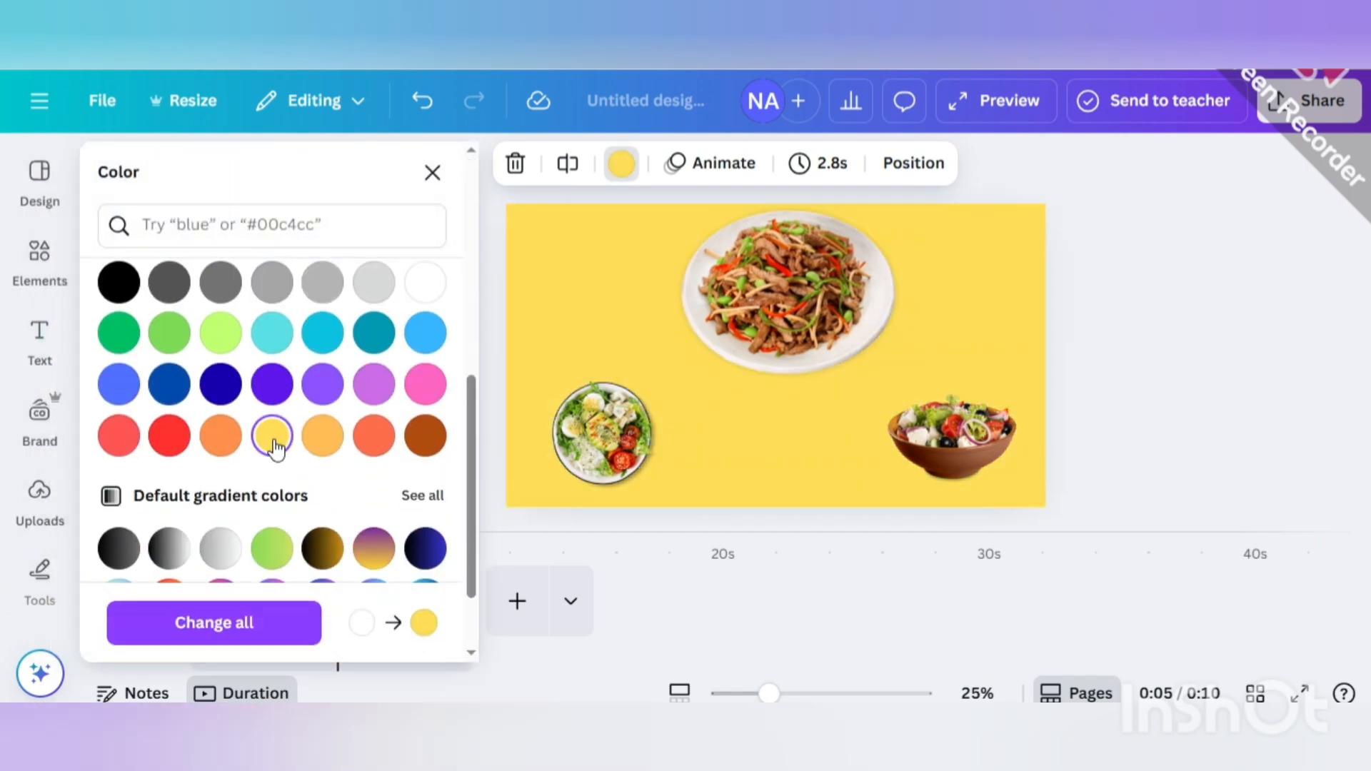
{"action": "left_click", "coordinate": [502, 338]}
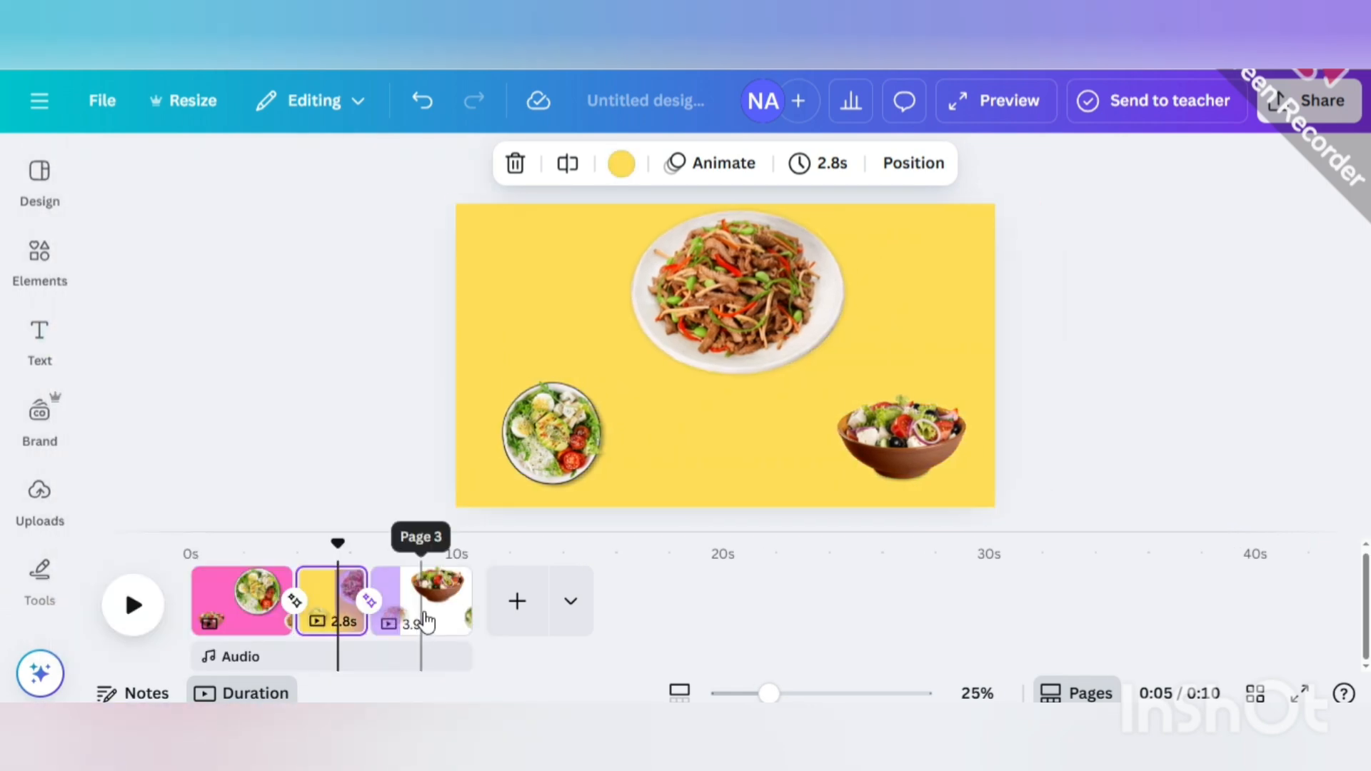
Set the third page's background to the default solid colour Magenta (#cb6ce6).
{"action": "left_click", "coordinate": [430, 584]}
{"action": "left_click", "coordinate": [621, 163]}
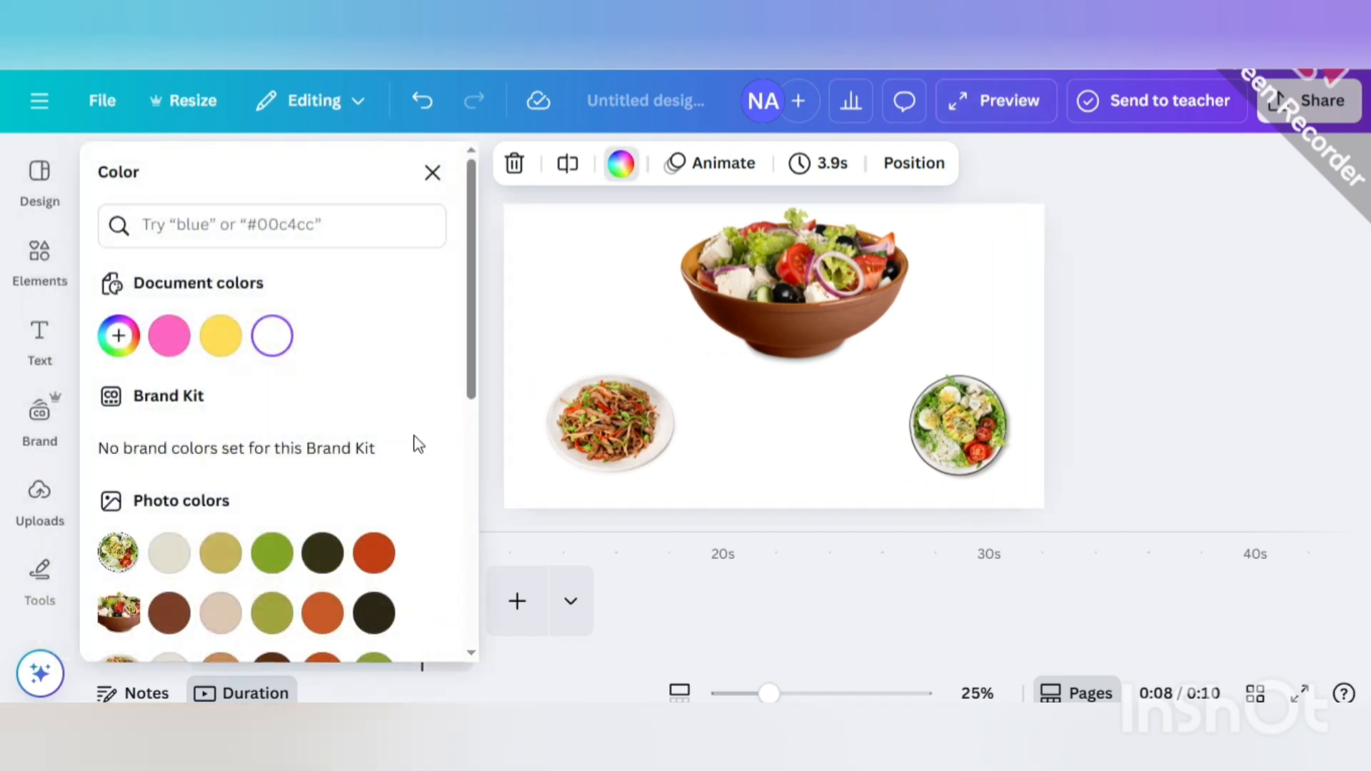
{"action": "scroll", "coordinate": [357, 464], "scroll_direction": "down", "scroll_amount": 5}
{"action": "scroll", "coordinate": [300, 542], "scroll_direction": "down", "scroll_amount": 1}
{"action": "left_click", "coordinate": [372, 488]}
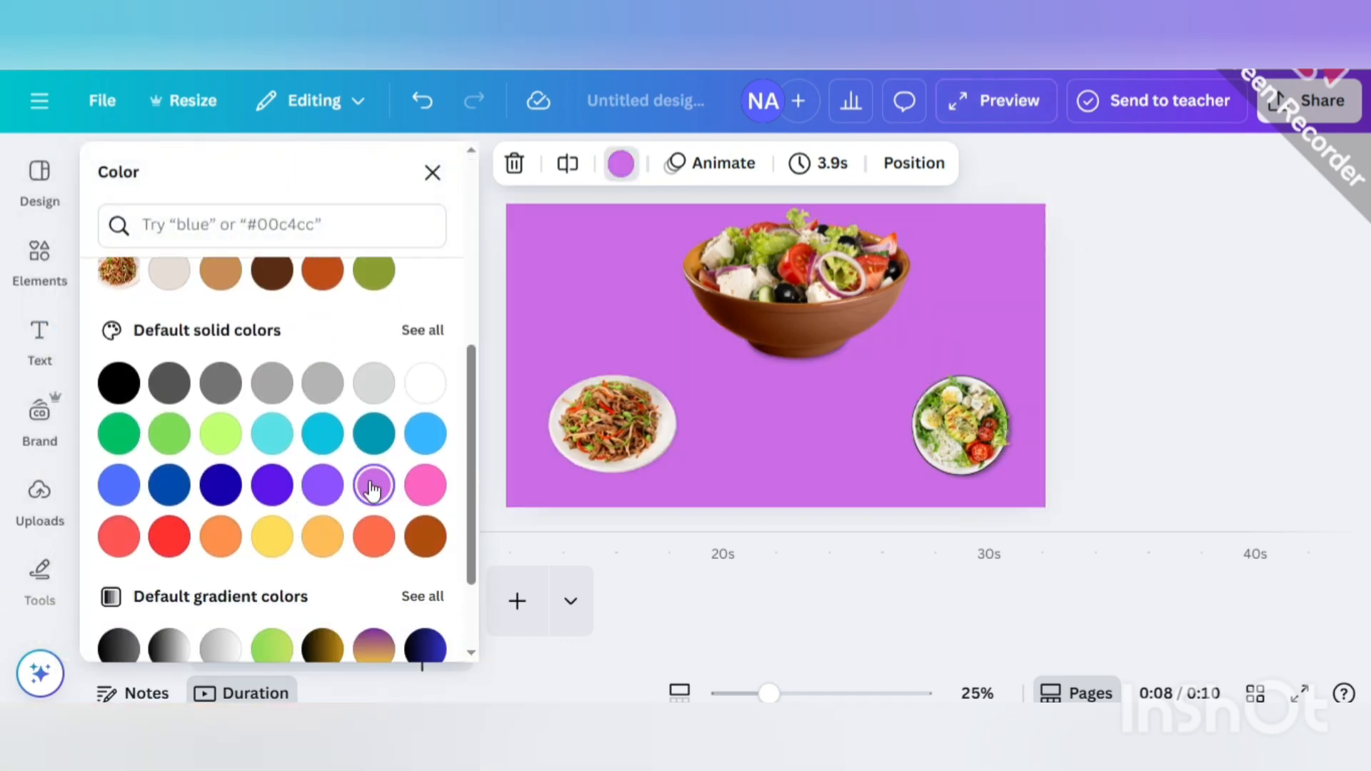
{"action": "left_click", "coordinate": [288, 435]}
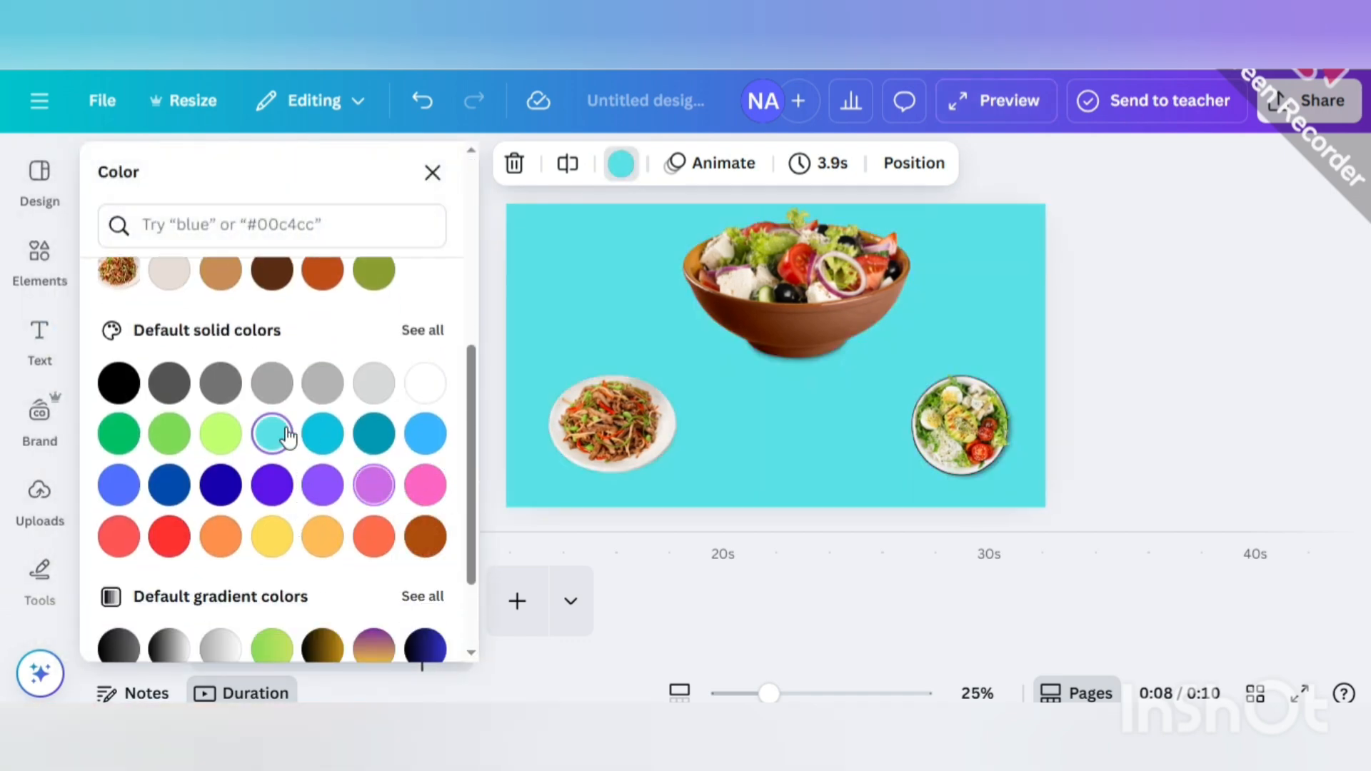
{"action": "left_click", "coordinate": [366, 490]}
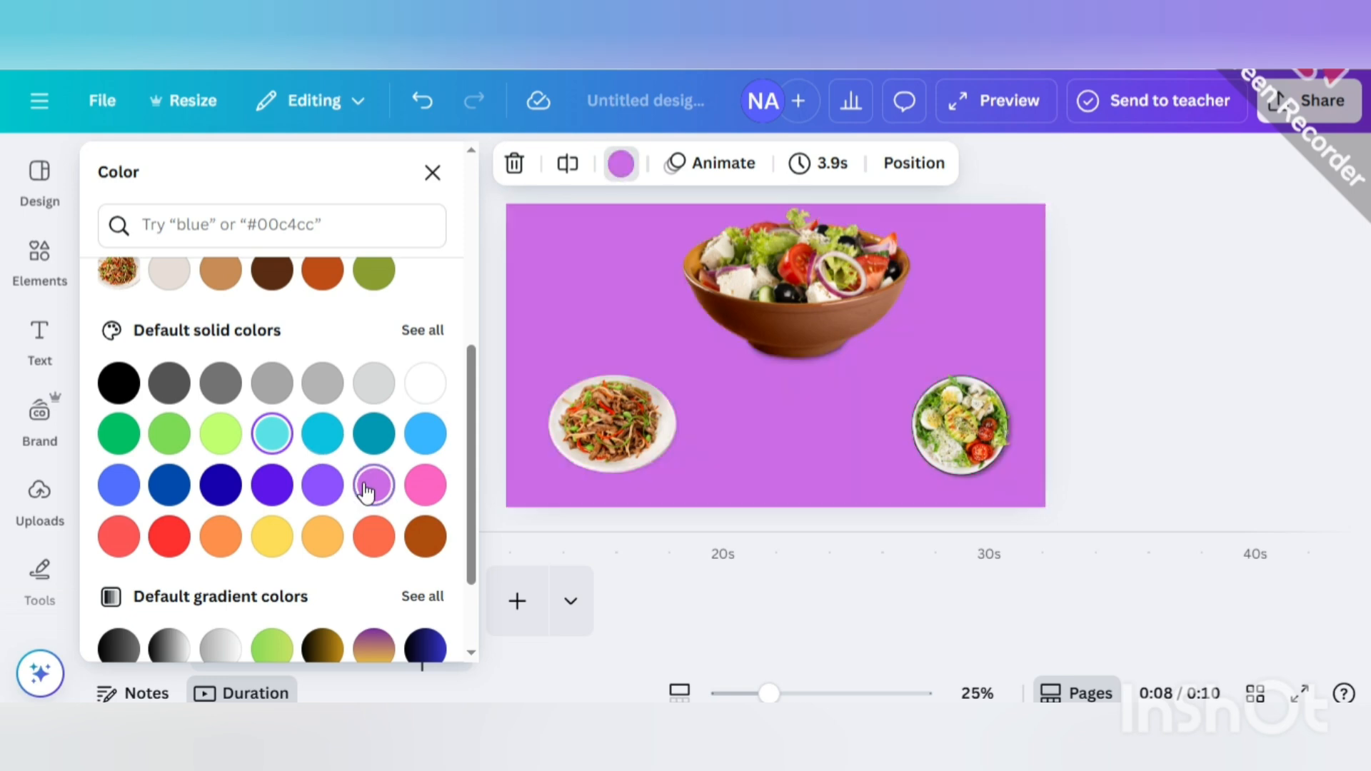
{"action": "left_click", "coordinate": [288, 420]}
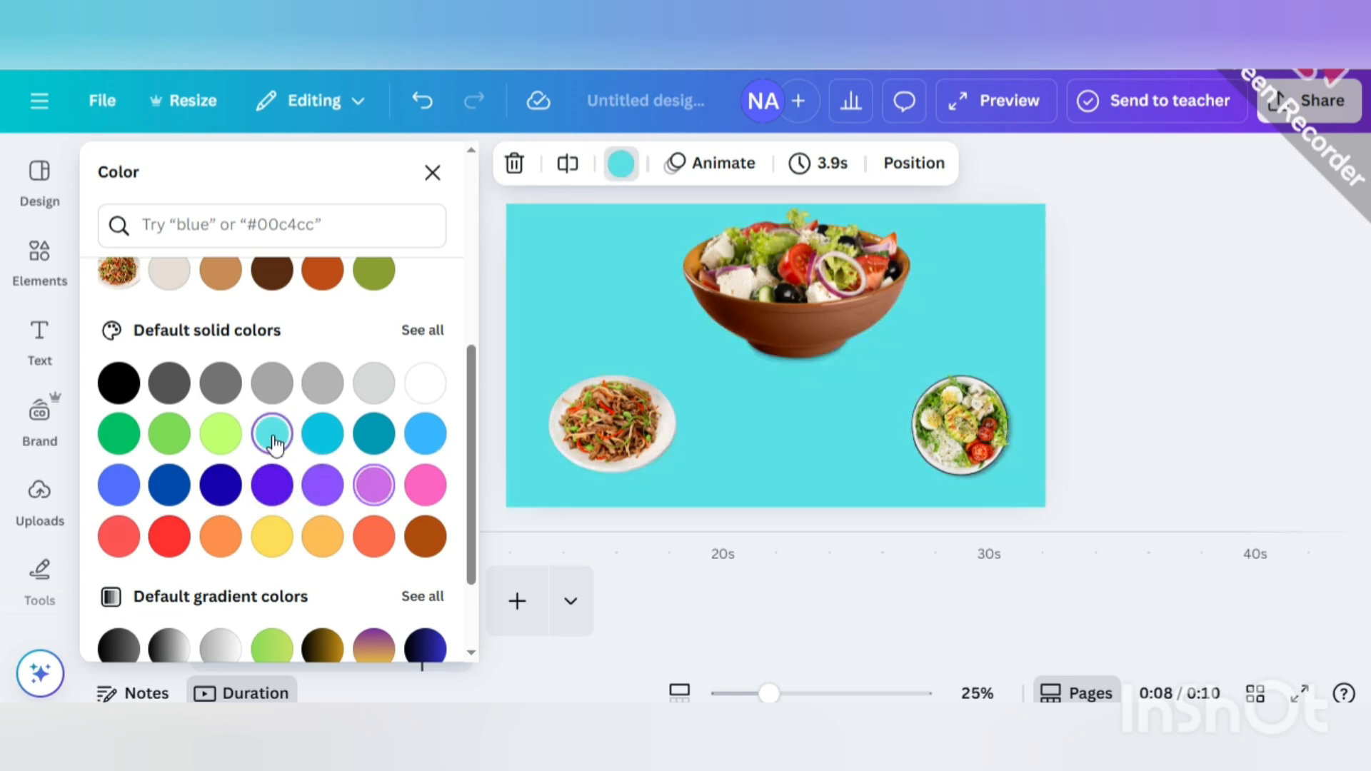
Set the third page's background to the lime green default solid colour.
{"action": "left_click", "coordinate": [222, 441]}
{"action": "left_click", "coordinate": [432, 173]}
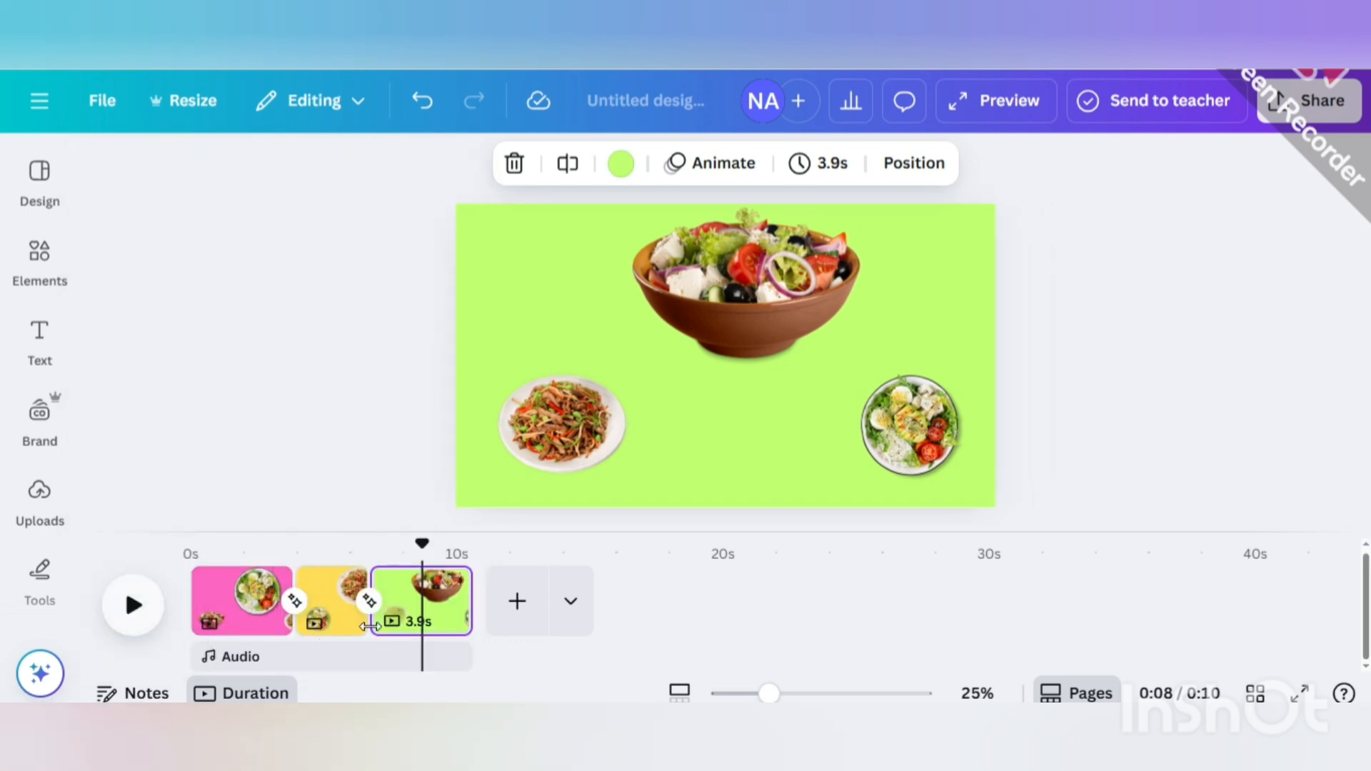
Play back the video to check the dish animation with the new page colours.
{"action": "mouse_move", "coordinate": [400, 613]}
{"action": "left_mouse_down"}
{"action": "mouse_move", "coordinate": [245, 612]}
{"action": "mouse_move", "coordinate": [411, 612]}
{"action": "left_mouse_up"}
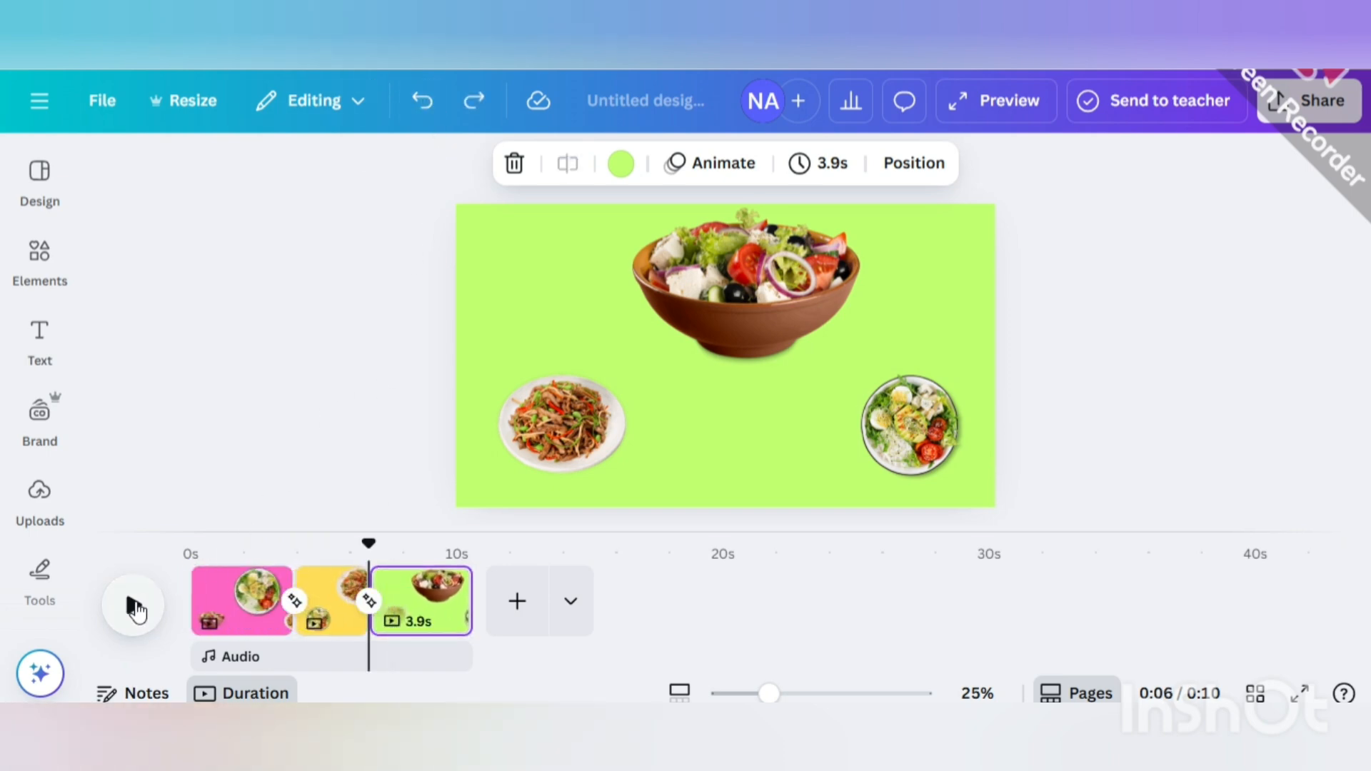
{"action": "left_click", "coordinate": [135, 608]}
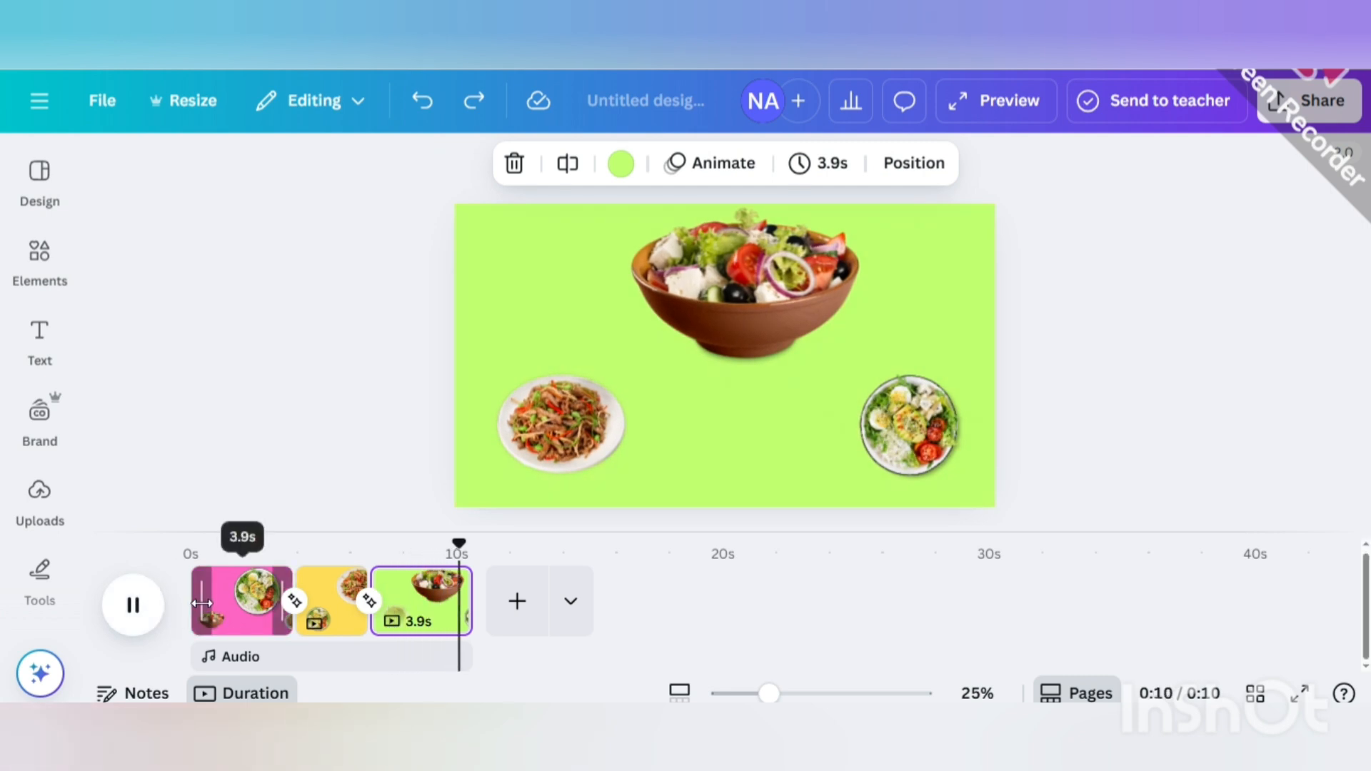
{"action": "left_click", "coordinate": [136, 608]}
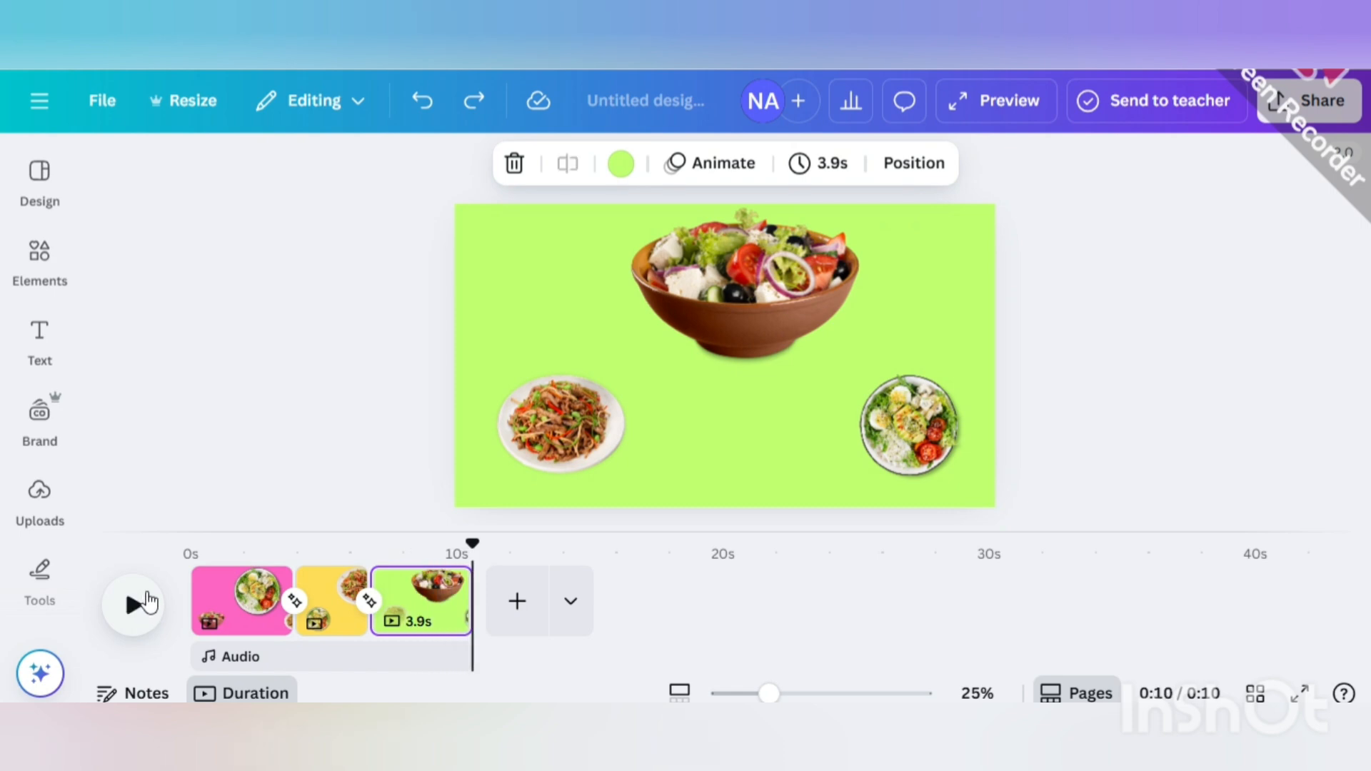
Add a fourth page after the lime green one and set its background to the yellow document colour.
{"action": "left_click", "coordinate": [517, 604]}
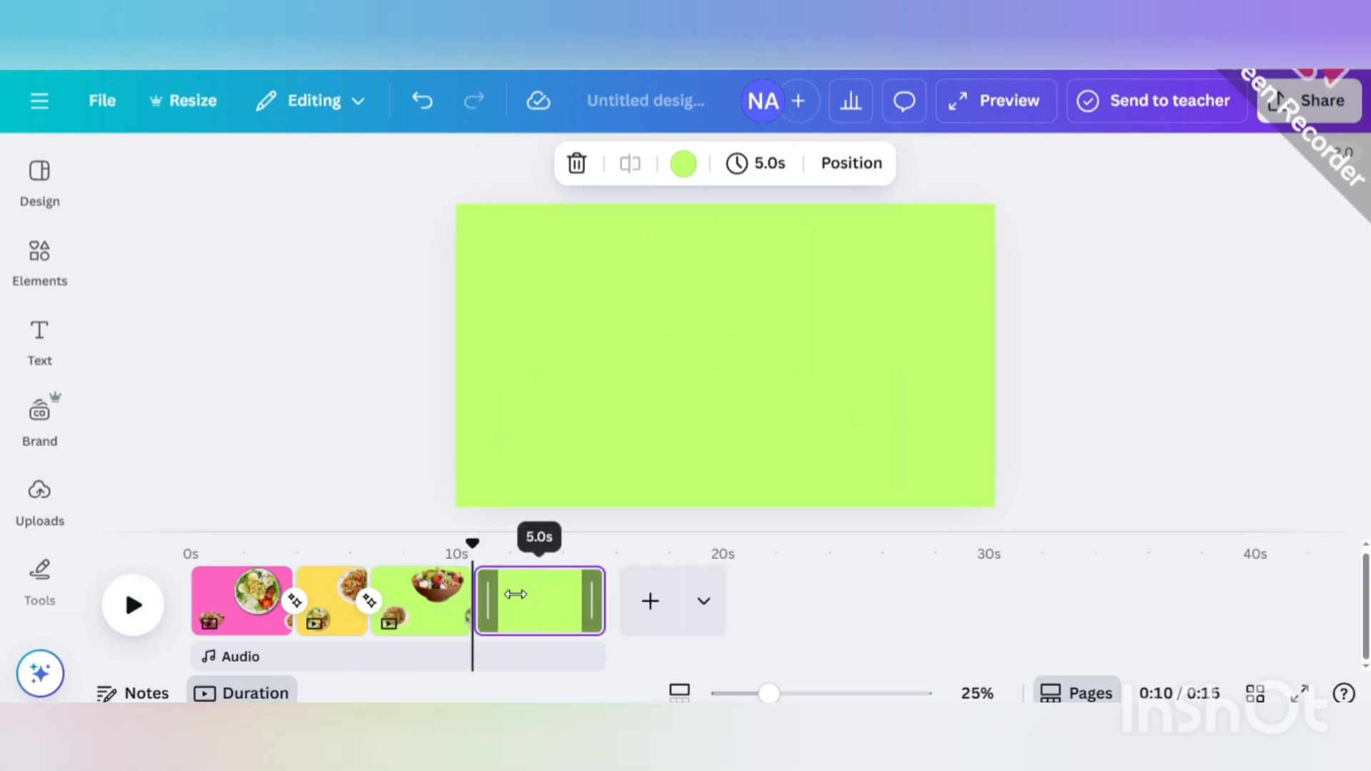
{"action": "left_click", "coordinate": [684, 166]}
{"action": "left_click", "coordinate": [275, 340]}
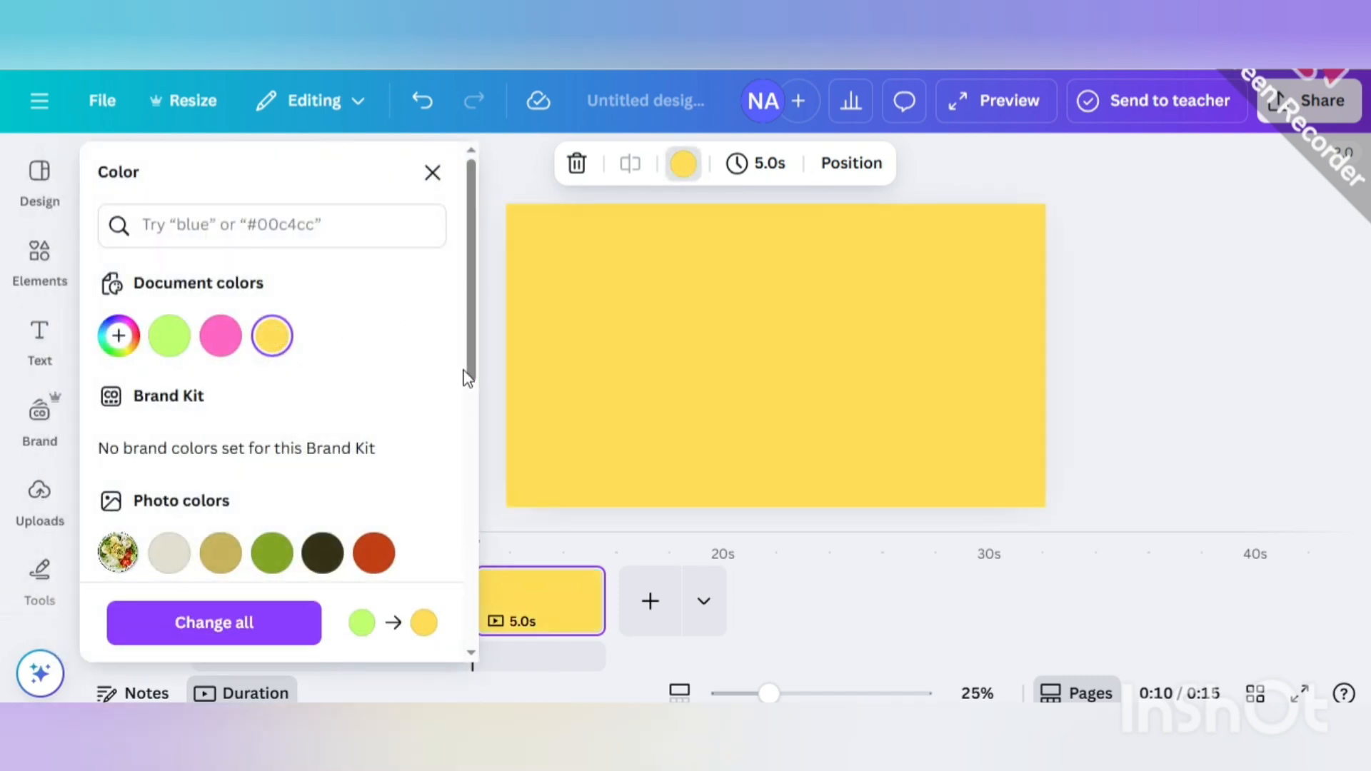
{"action": "left_click", "coordinate": [434, 171]}
Search the photo elements for "pasta" instead of "food".
{"action": "left_click", "coordinate": [42, 263]}
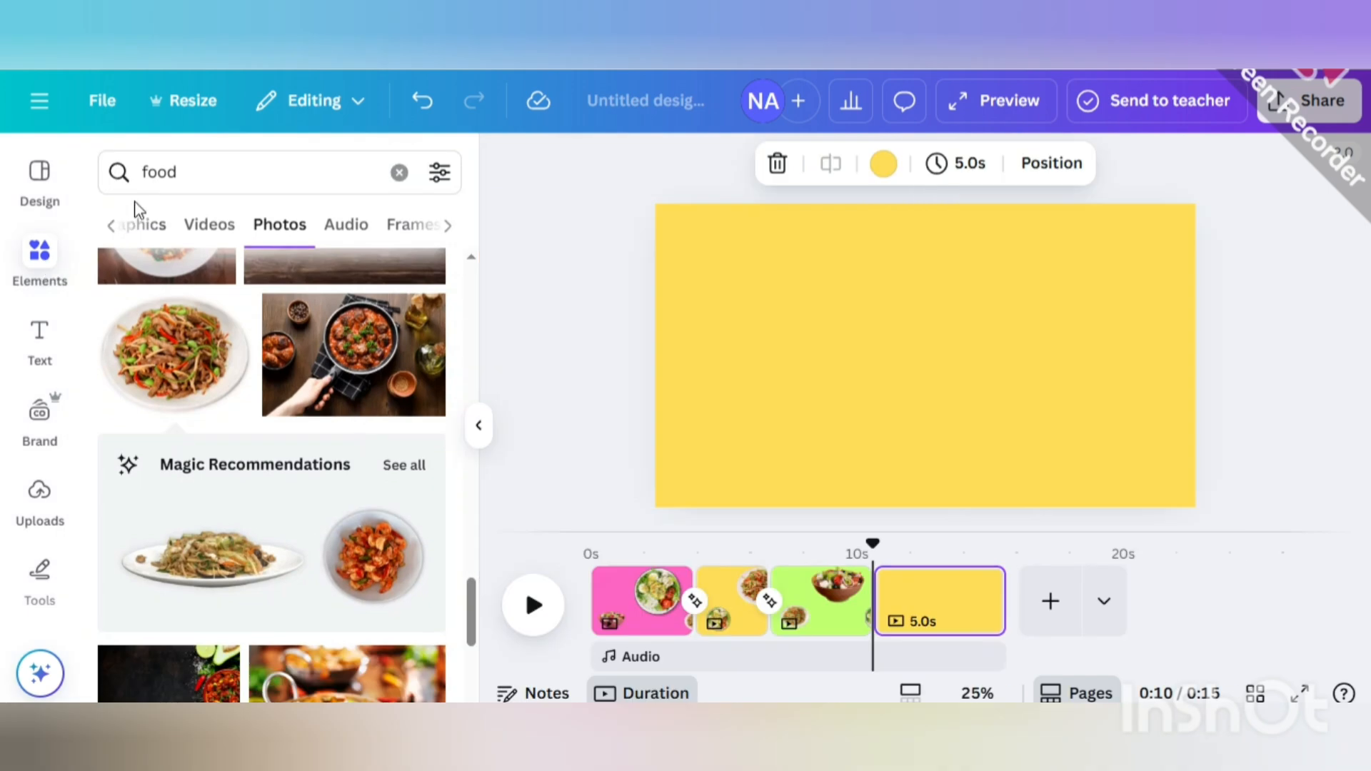
{"action": "left_click", "coordinate": [219, 165]}
{"action": "type", "text": "foo"}
{"action": "key", "text": "BackSpace"}
{"action": "key", "text": "BackSpace"}
{"action": "key", "text": "BackSpace"}
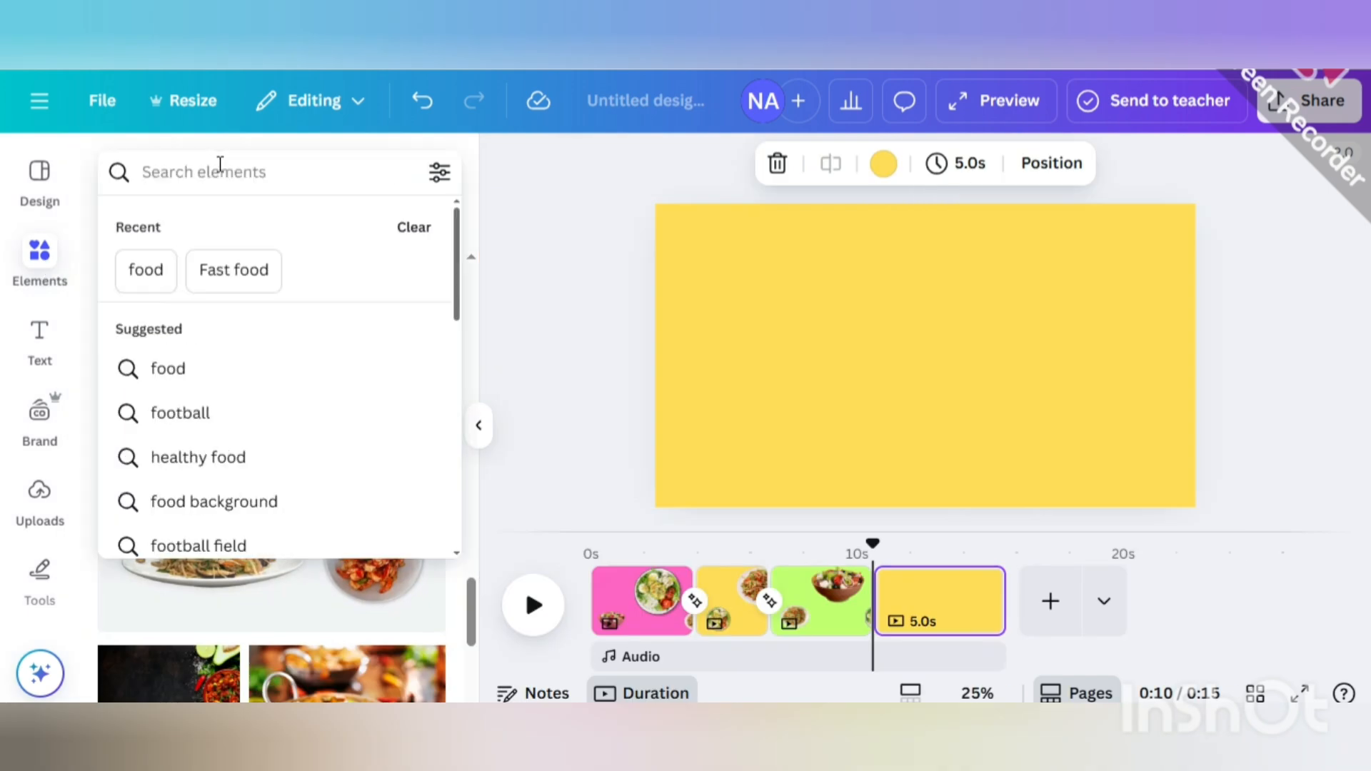
{"action": "type", "text": "pasta"}
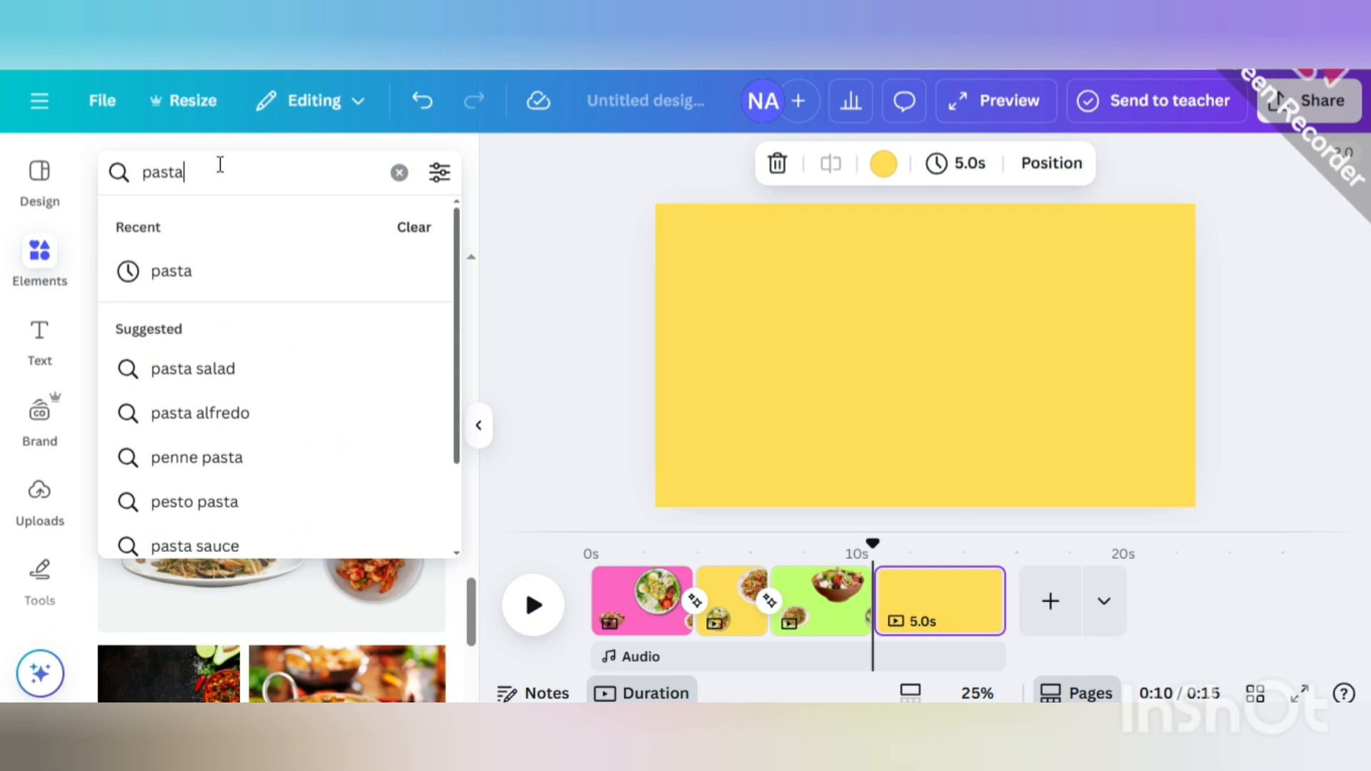
{"action": "key", "text": "Return"}
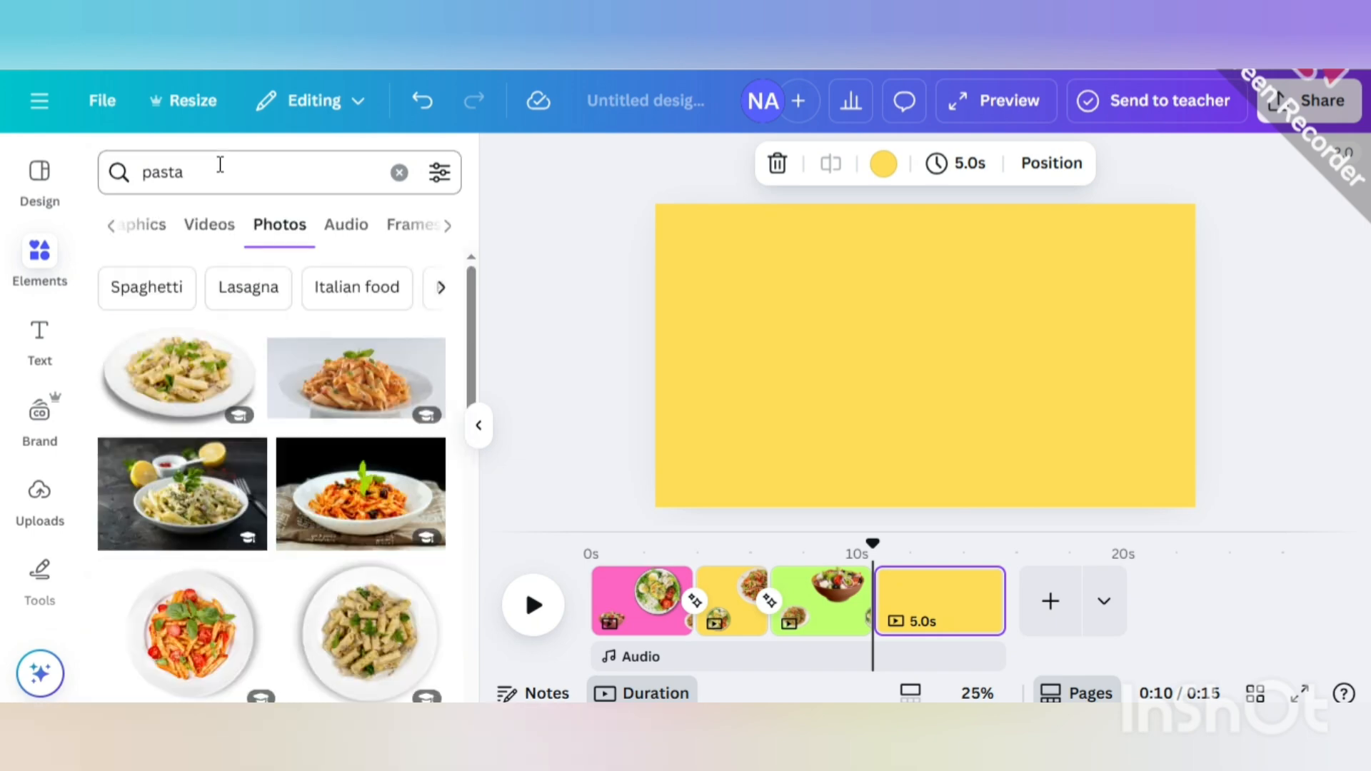
Add the photo of tomato penne with basil on a round white plate to the fourth page.
{"action": "scroll", "coordinate": [250, 364], "scroll_direction": "down", "scroll_amount": 4}
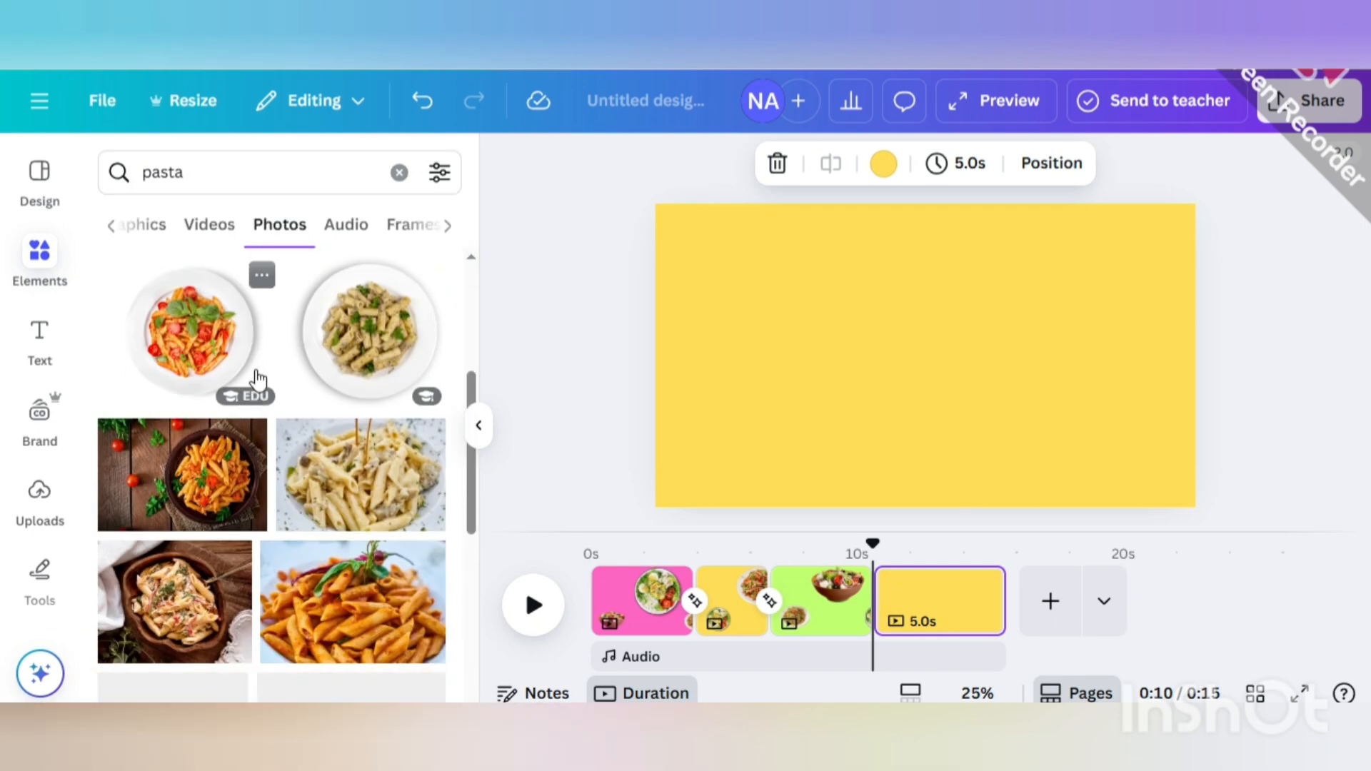
{"action": "left_click", "coordinate": [193, 364]}
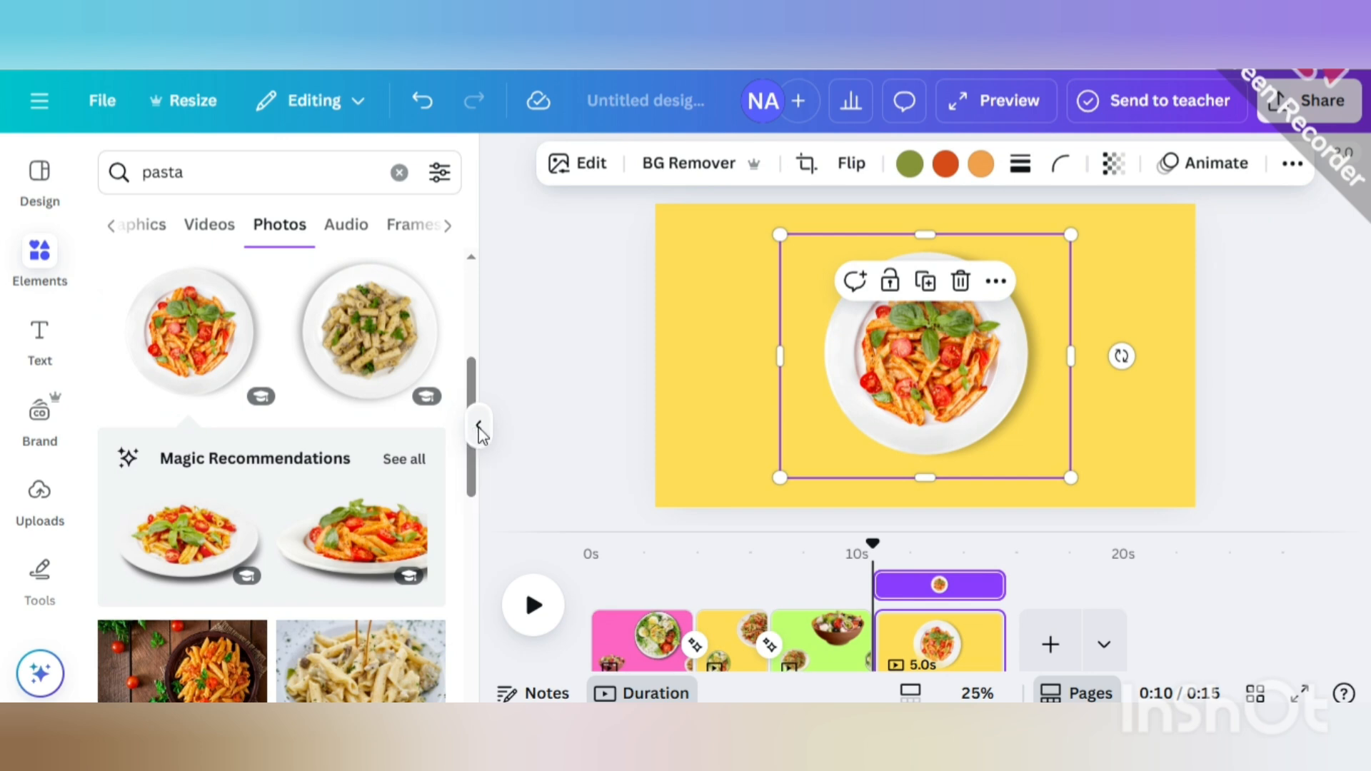
{"action": "left_click", "coordinate": [478, 429]}
Add a heading reading "YUMMY" to the fourth page.
{"action": "left_click", "coordinate": [40, 336]}
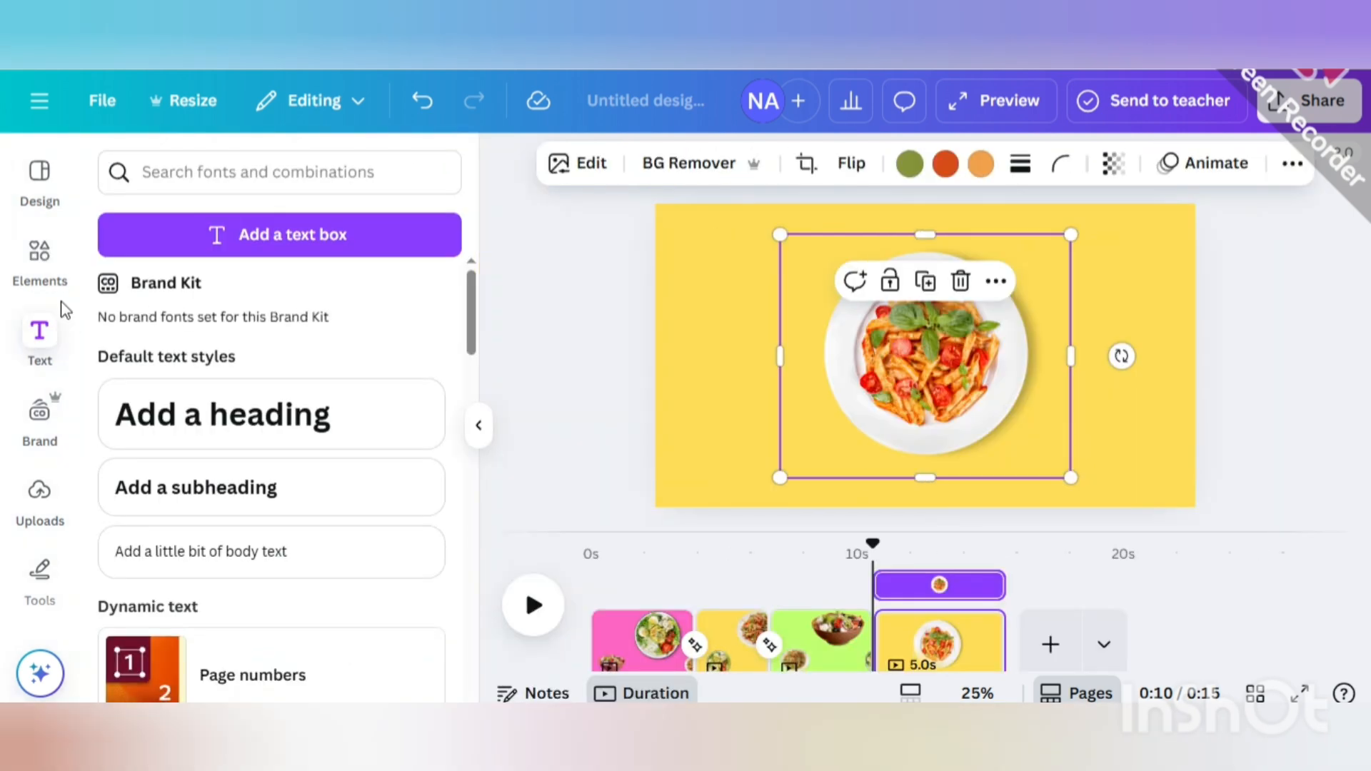
{"action": "left_click", "coordinate": [196, 429]}
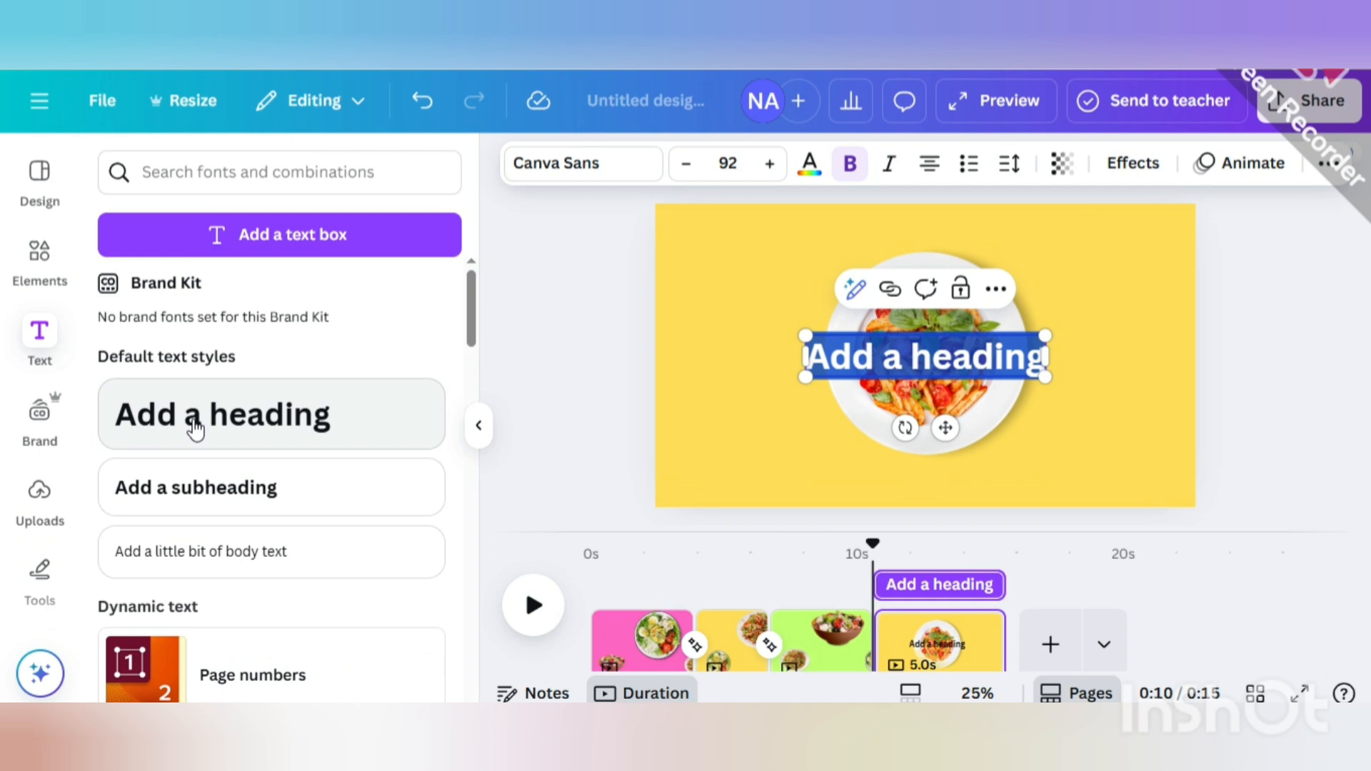
{"action": "type", "text": "y"}
{"action": "key", "text": "BackSpace"}
{"action": "type", "text": "Y"}
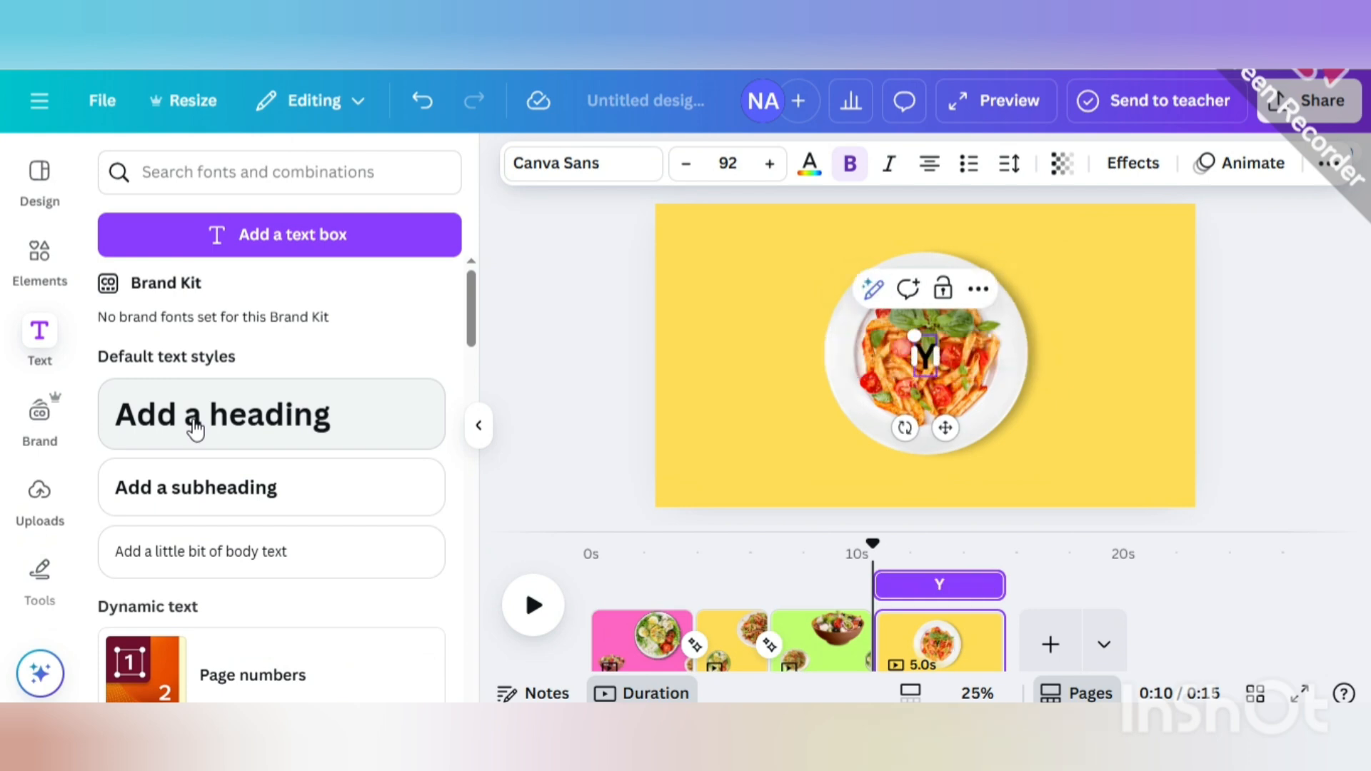
{"action": "type", "text": "u"}
{"action": "key", "text": "BackSpace"}
{"action": "type", "text": "UMMY"}
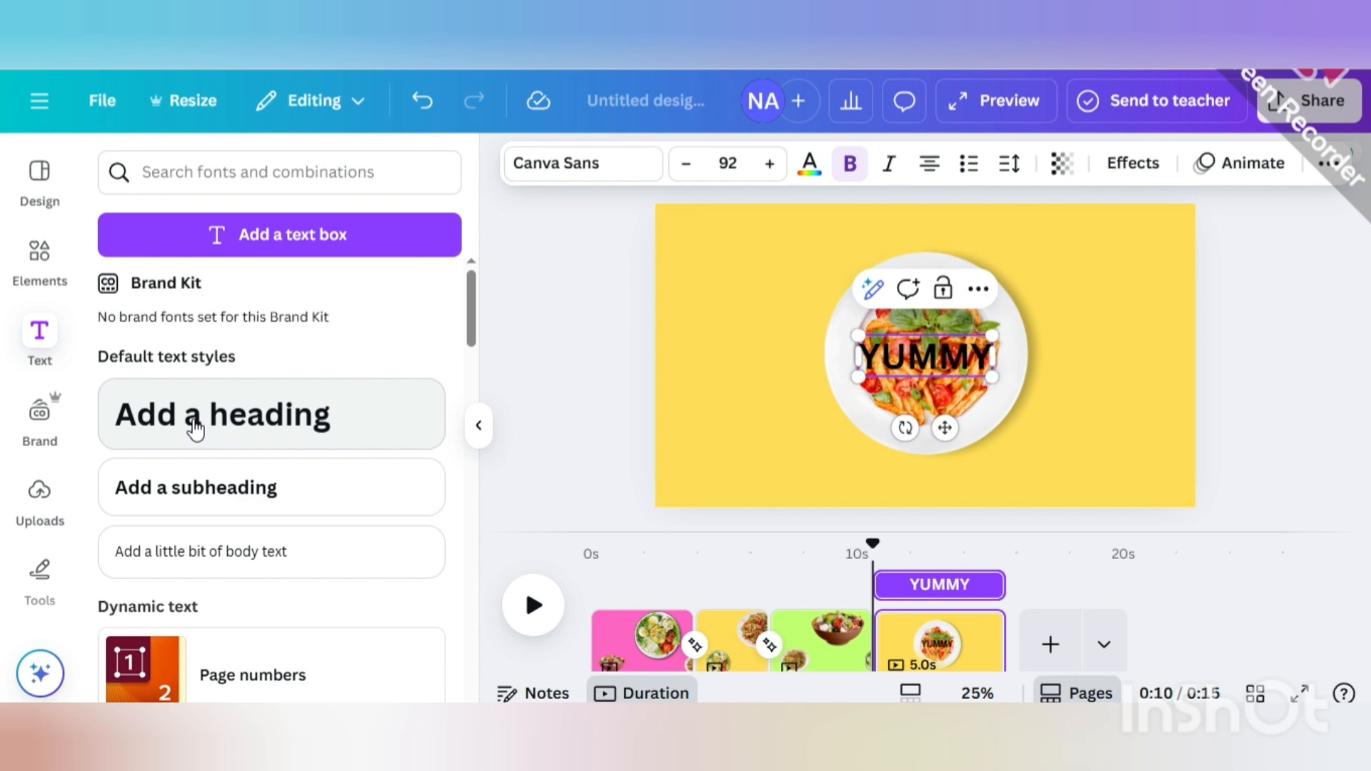
{"action": "left_click", "coordinate": [568, 348]}
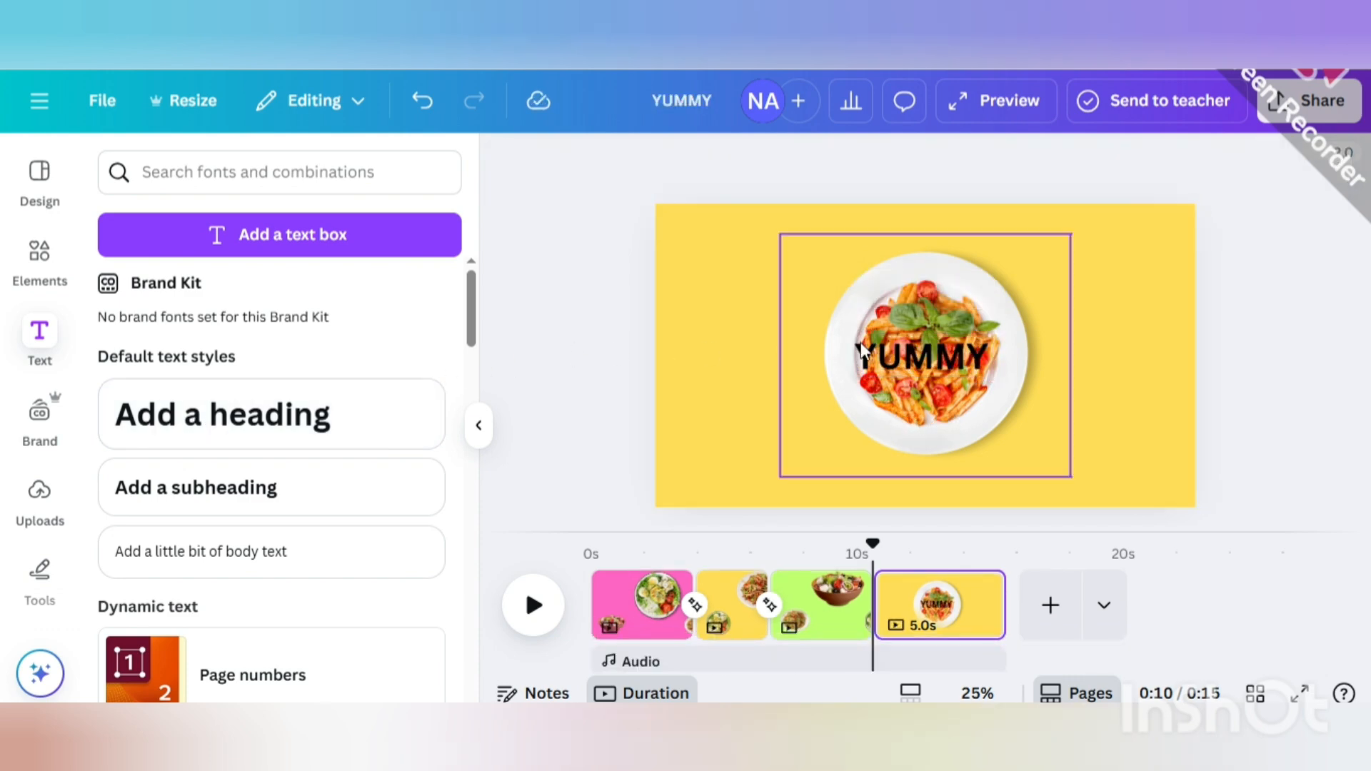
Duplicate the YUMMY heading, place the copy directly below it and change its text to "PASTA".
{"action": "left_click", "coordinate": [937, 352]}
{"action": "left_click", "coordinate": [944, 291]}
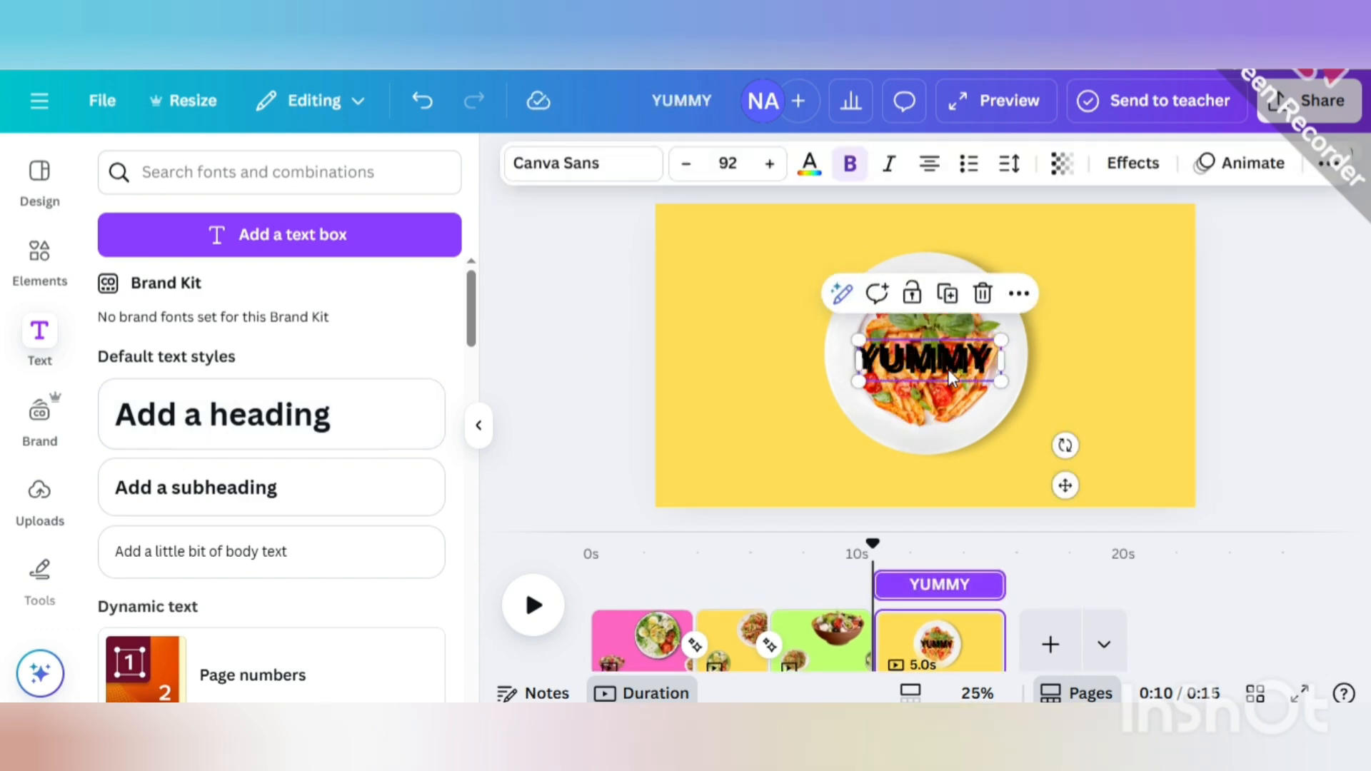
{"action": "left_click_drag", "start_coordinate": [948, 369], "coordinate": [950, 402]}
{"action": "double_click", "coordinate": [950, 404]}
{"action": "type", "text": "P"}
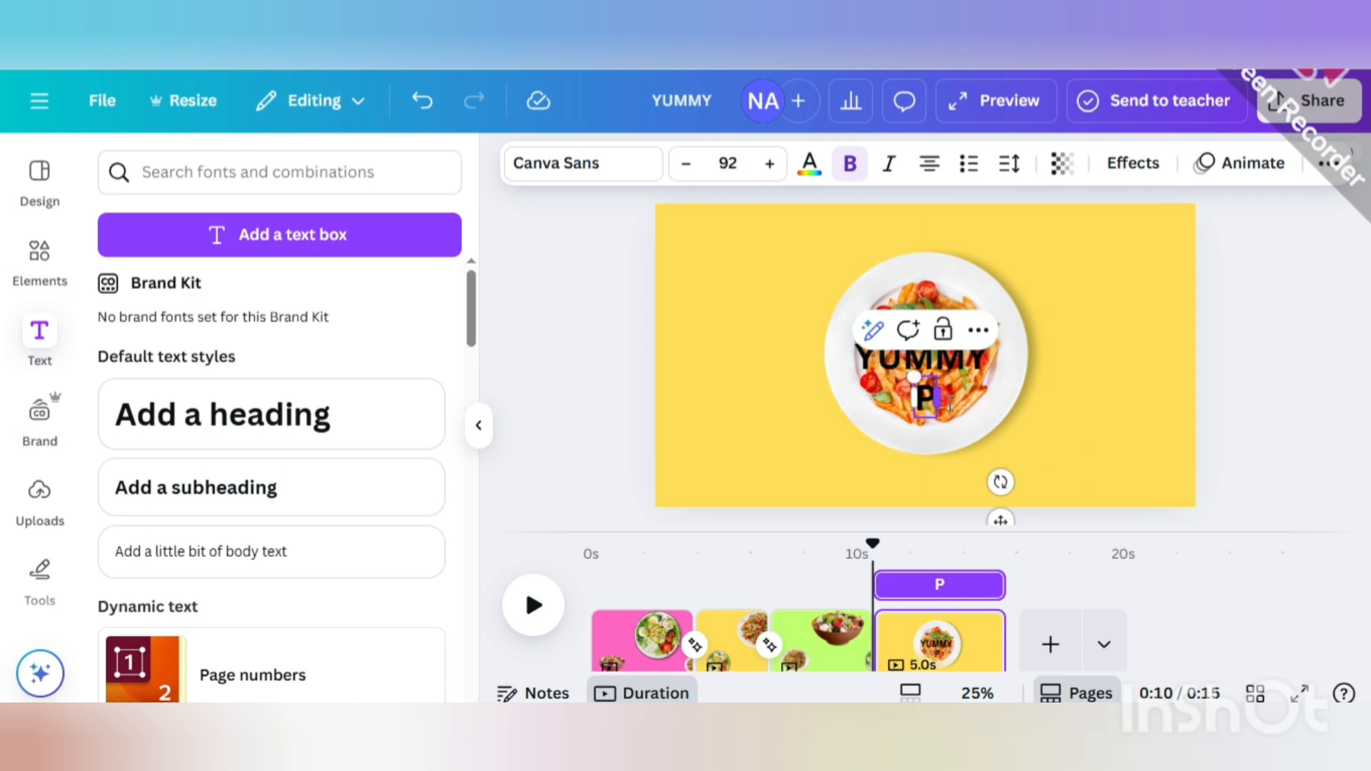
{"action": "type", "text": "ASTA"}
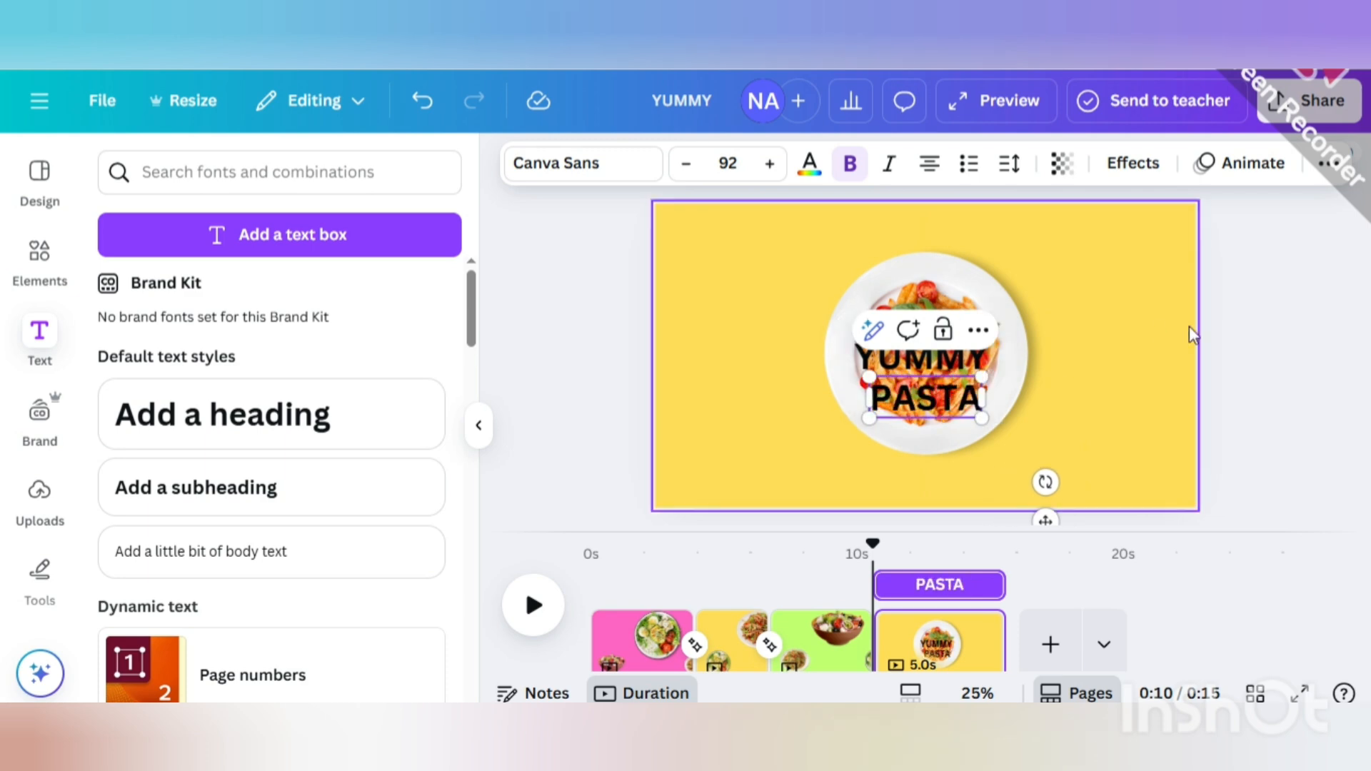
{"action": "left_click", "coordinate": [1244, 332]}
Move the YUMMY and PASTA headings up slightly so the pair sits centred over the pasta plate.
{"action": "left_click_drag", "start_coordinate": [948, 371], "coordinate": [947, 351]}
{"action": "left_click", "coordinate": [921, 396]}
{"action": "left_click_drag", "start_coordinate": [921, 396], "coordinate": [921, 376]}
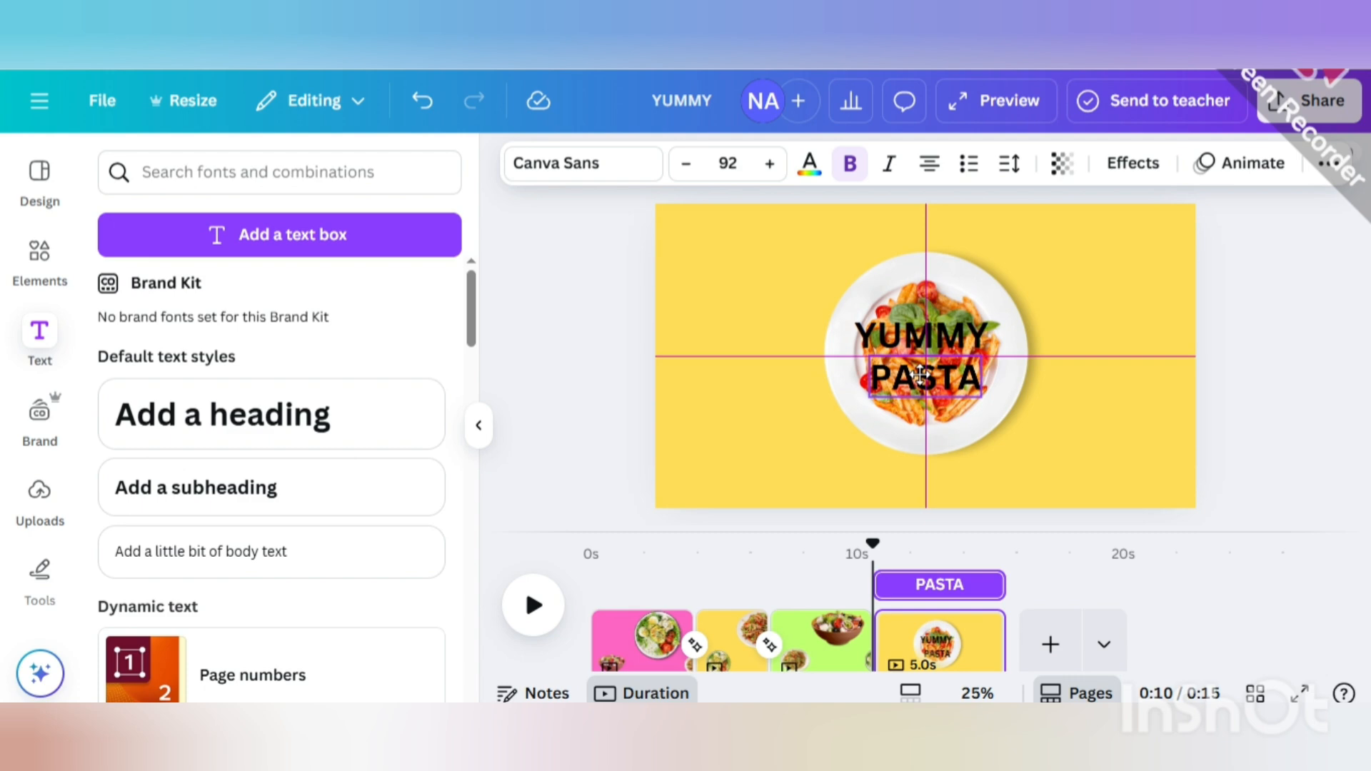
Enlarge the pasta plate photo to about 1195 × 999 px and bring it to the front, covering both headings.
{"action": "left_click", "coordinate": [1026, 391]}
{"action": "left_click_drag", "start_coordinate": [1073, 480], "coordinate": [1050, 428]}
{"action": "left_click", "coordinate": [1291, 165]}
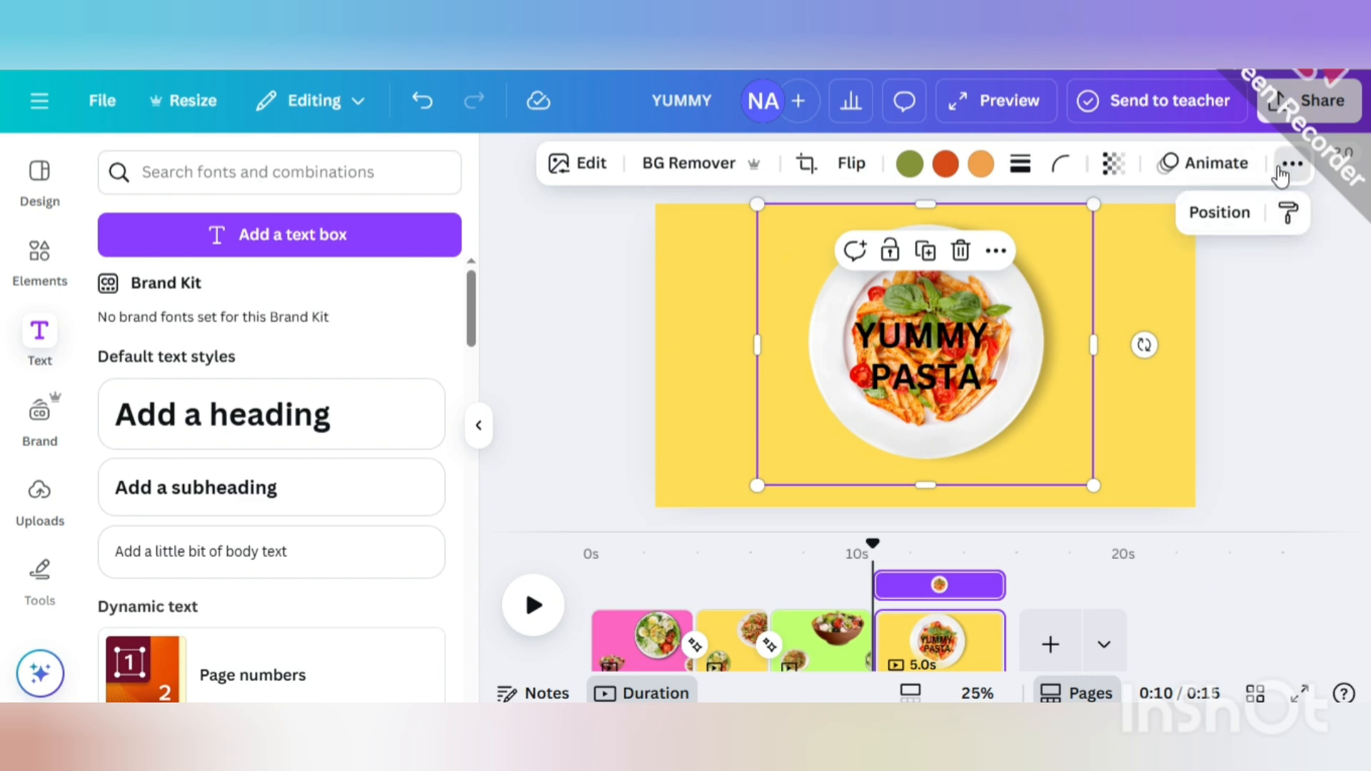
{"action": "left_click", "coordinate": [1239, 213]}
{"action": "left_click", "coordinate": [207, 336]}
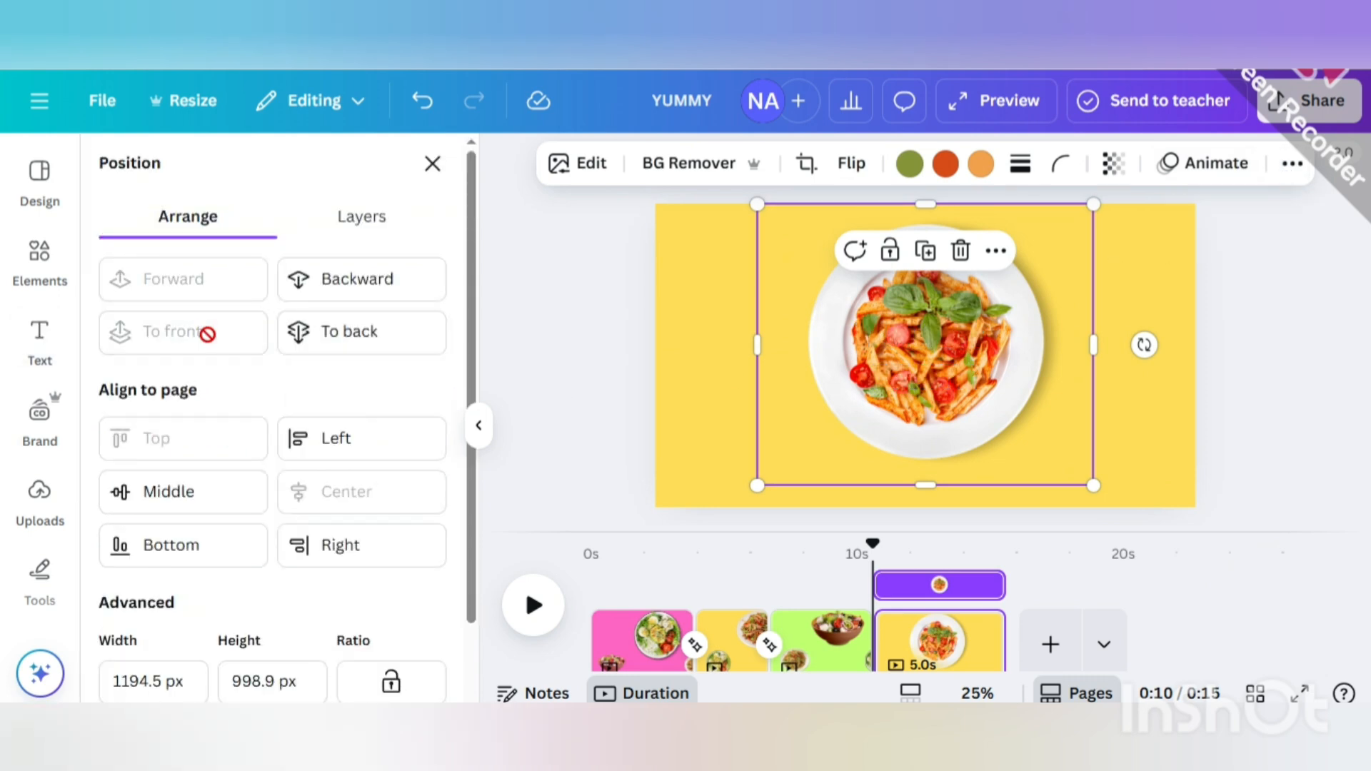
{"action": "left_click", "coordinate": [489, 344]}
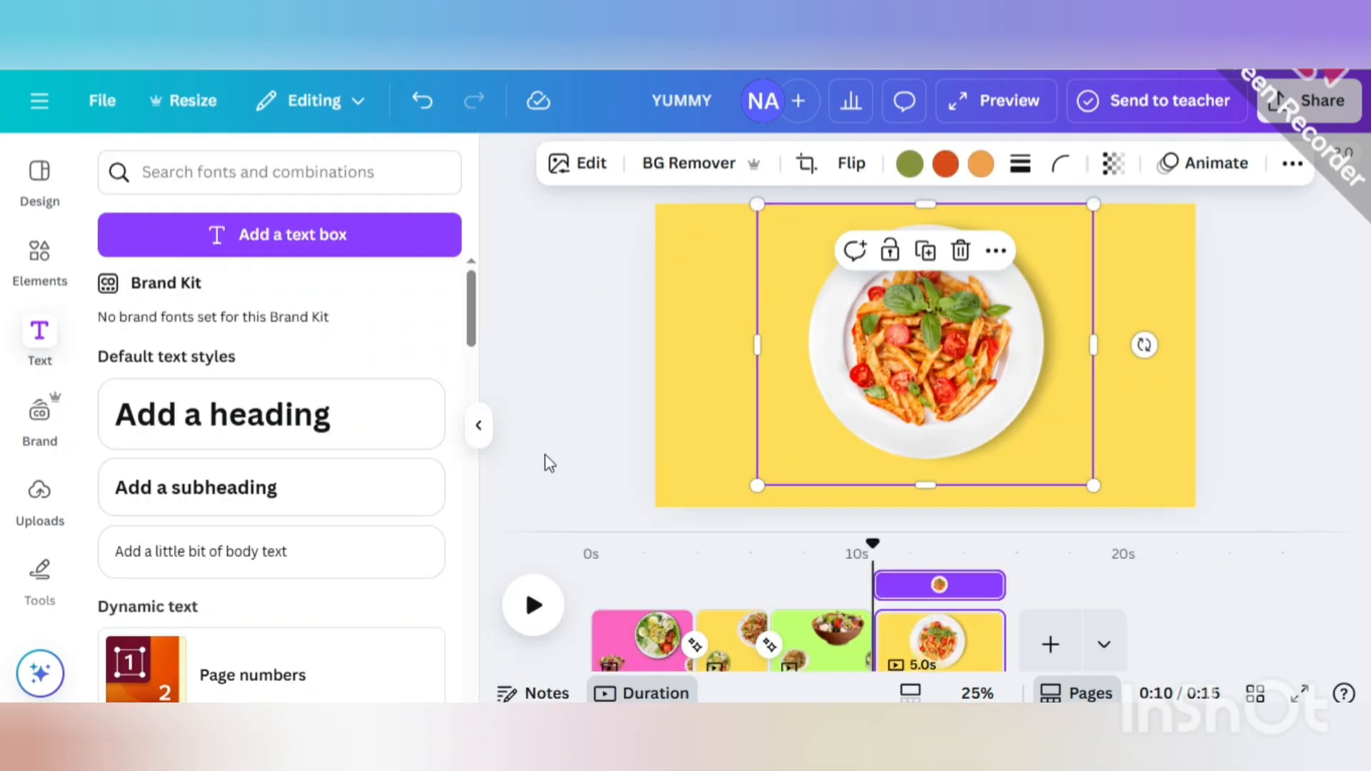
{"action": "left_click", "coordinate": [478, 425]}
{"action": "left_click", "coordinate": [1046, 358]}
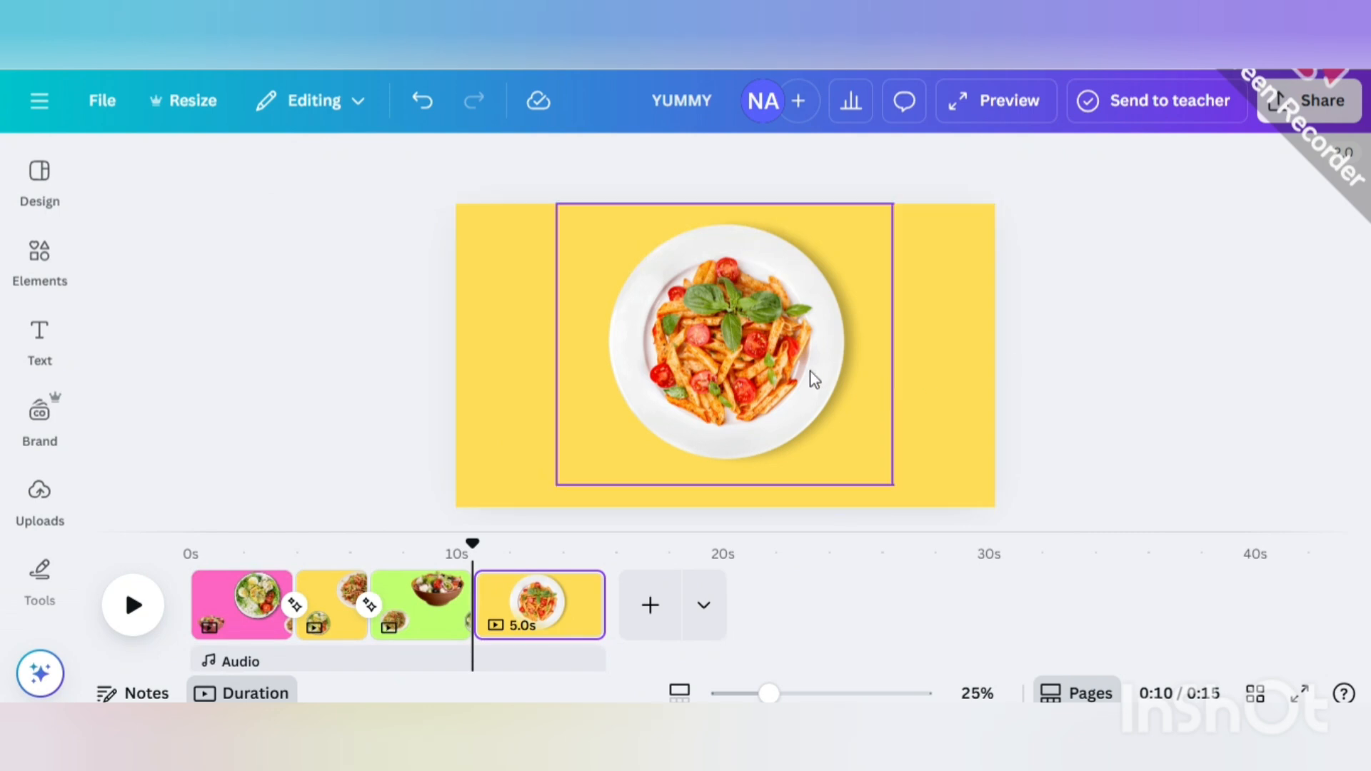
Move the pasta plate partly past the page's right edge and shift the YUMMY heading up and left of PASTA.
{"action": "left_click_drag", "start_coordinate": [773, 365], "coordinate": [1030, 360]}
{"action": "left_click_drag", "start_coordinate": [760, 344], "coordinate": [691, 326]}
{"action": "left_click", "coordinate": [533, 306]}
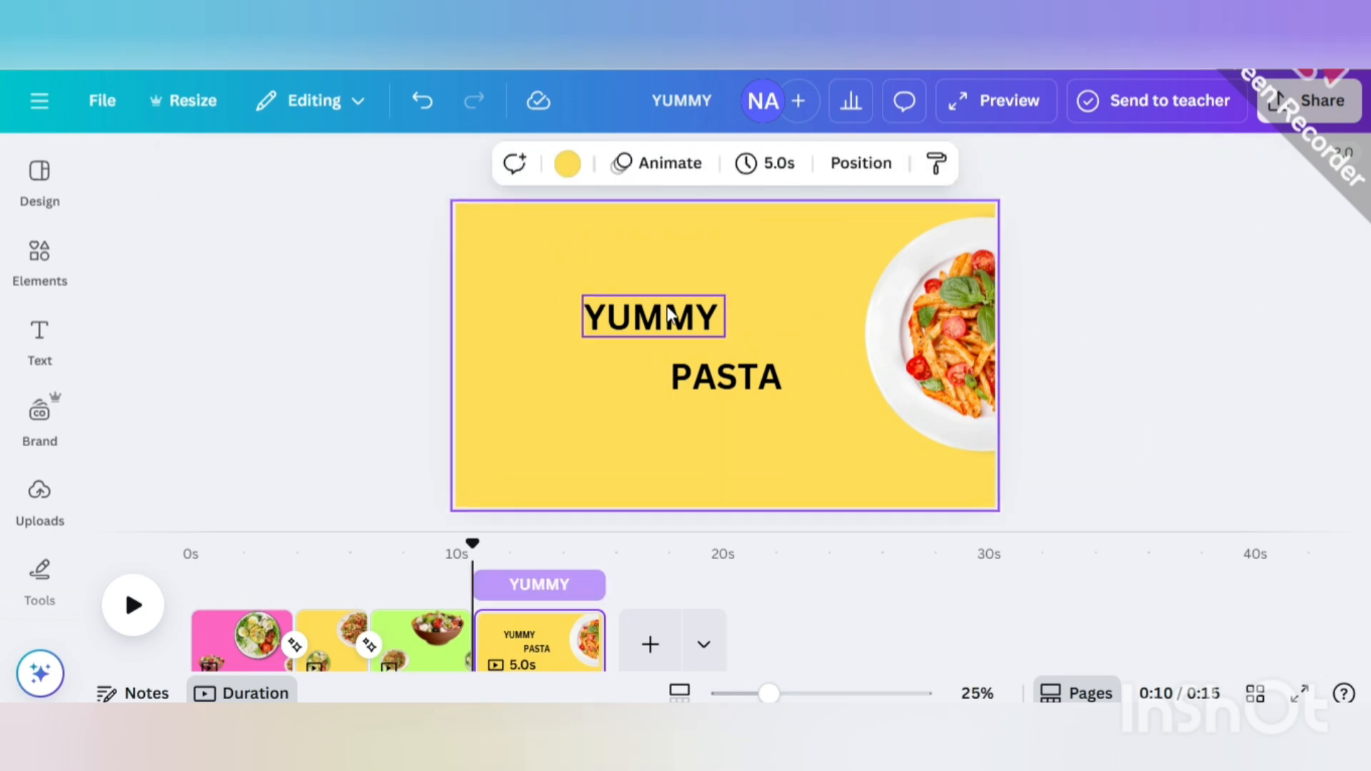
Set the font of both the YUMMY and PASTA headings to Borsok.
{"action": "left_click", "coordinate": [671, 315]}
{"action": "left_click", "coordinate": [260, 169]}
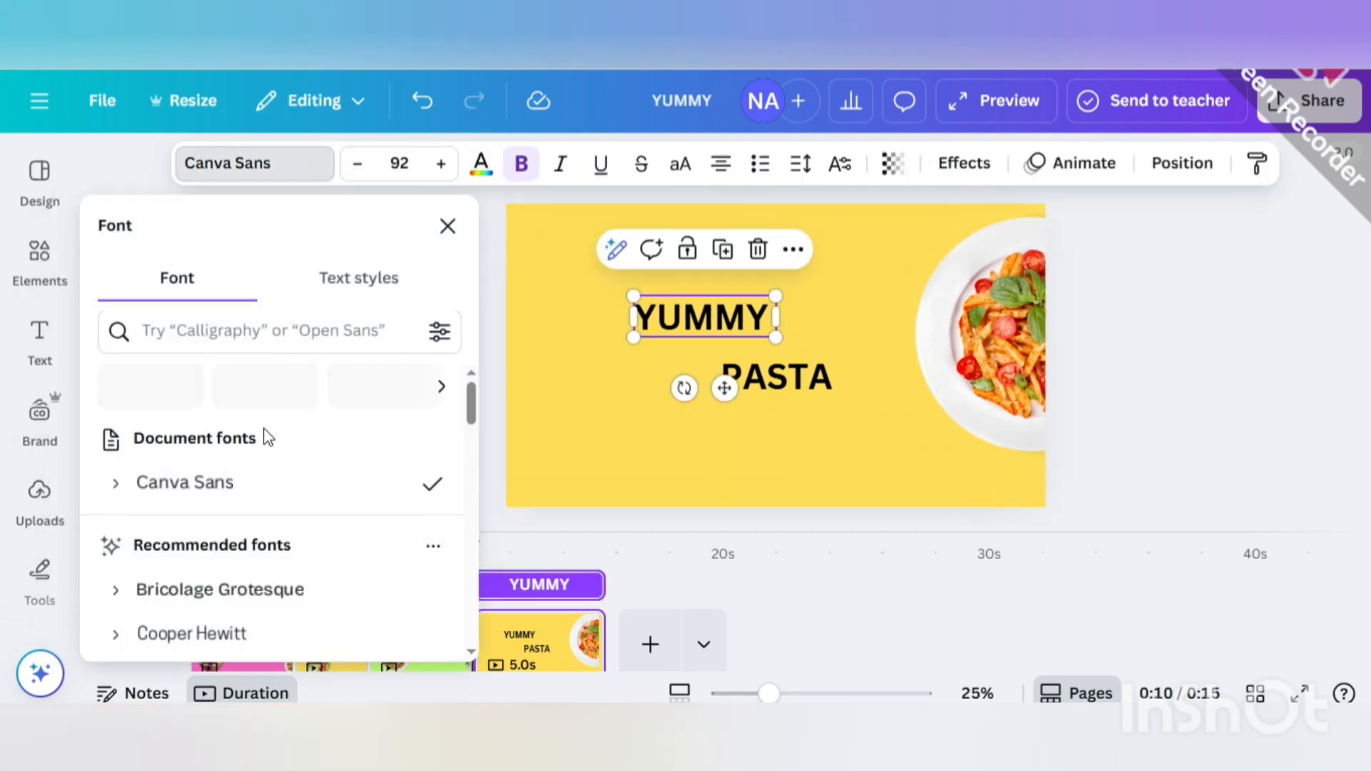
{"action": "scroll", "coordinate": [266, 432], "scroll_direction": "down", "scroll_amount": 3}
{"action": "scroll", "coordinate": [266, 437], "scroll_direction": "down", "scroll_amount": 5}
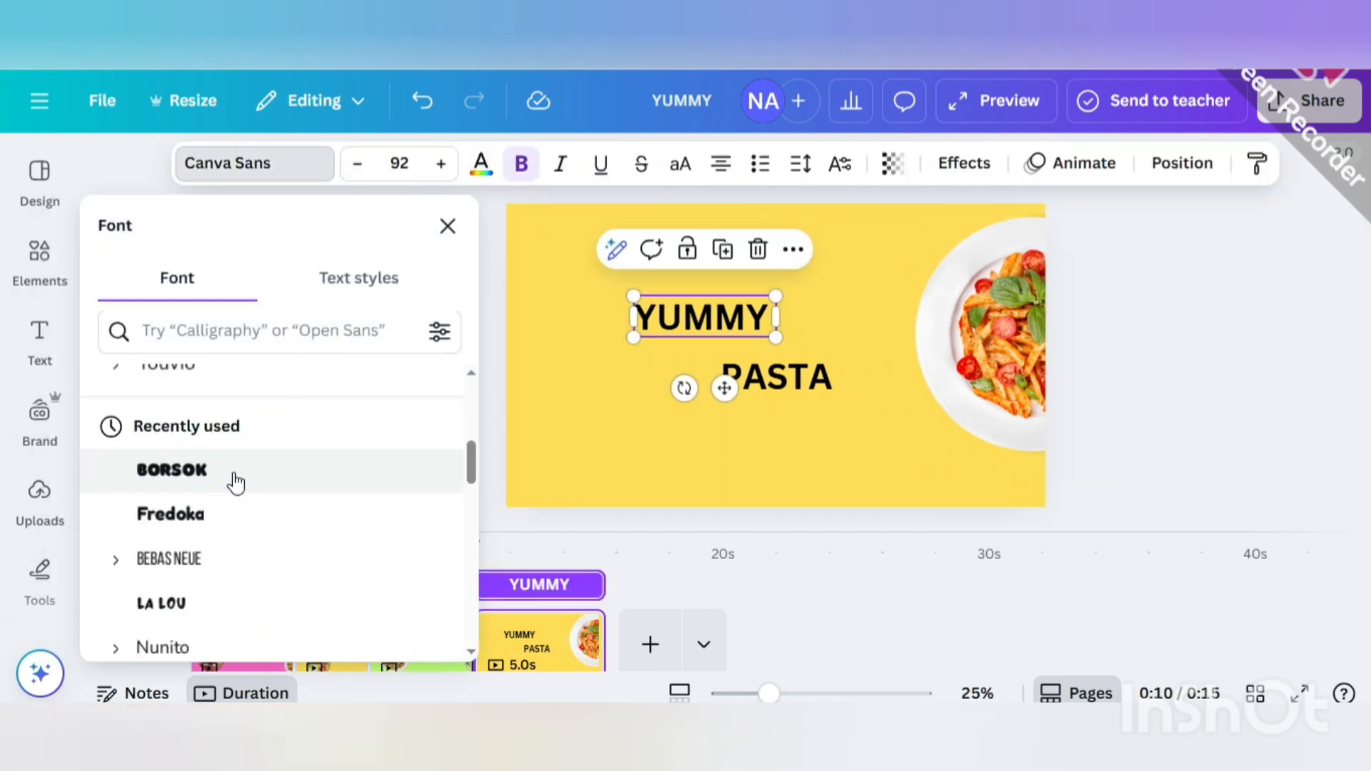
{"action": "left_click", "coordinate": [234, 473]}
{"action": "left_click", "coordinate": [764, 377]}
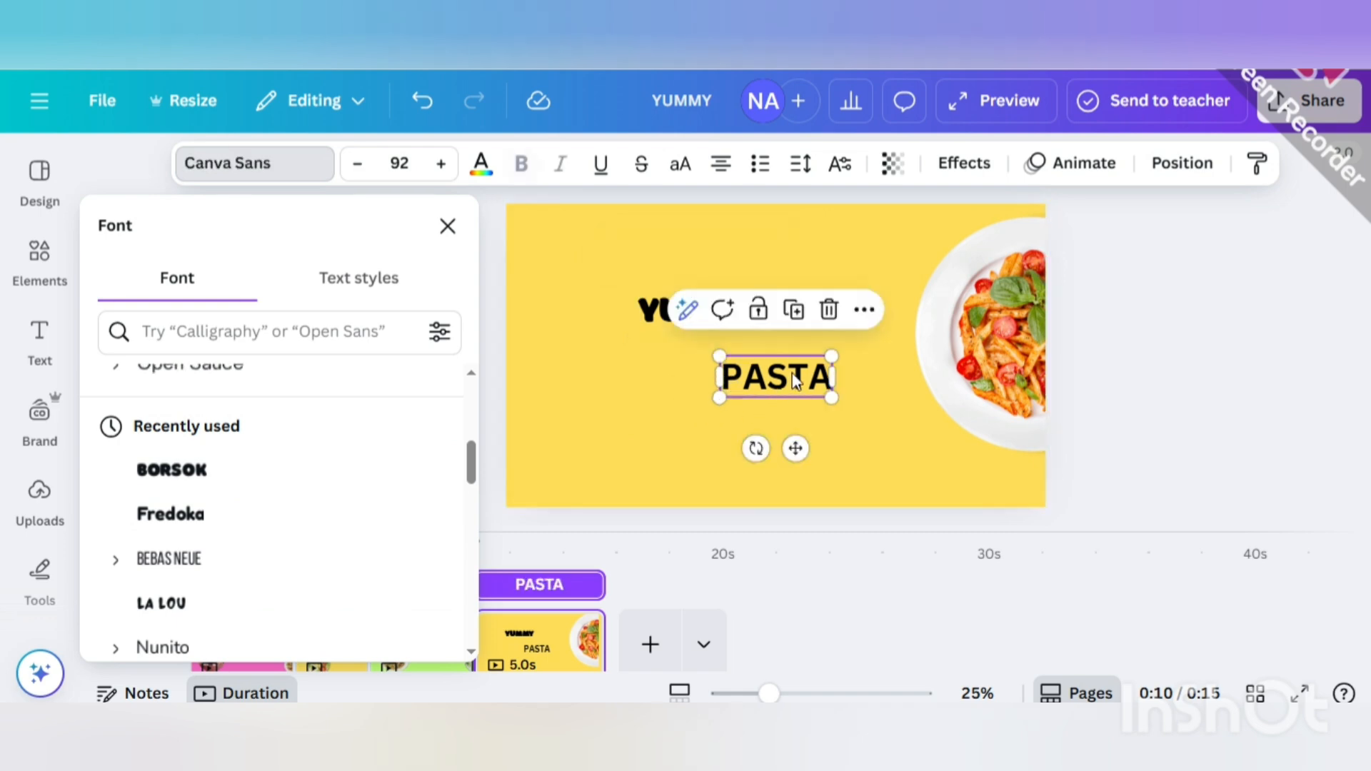
{"action": "left_click", "coordinate": [278, 473]}
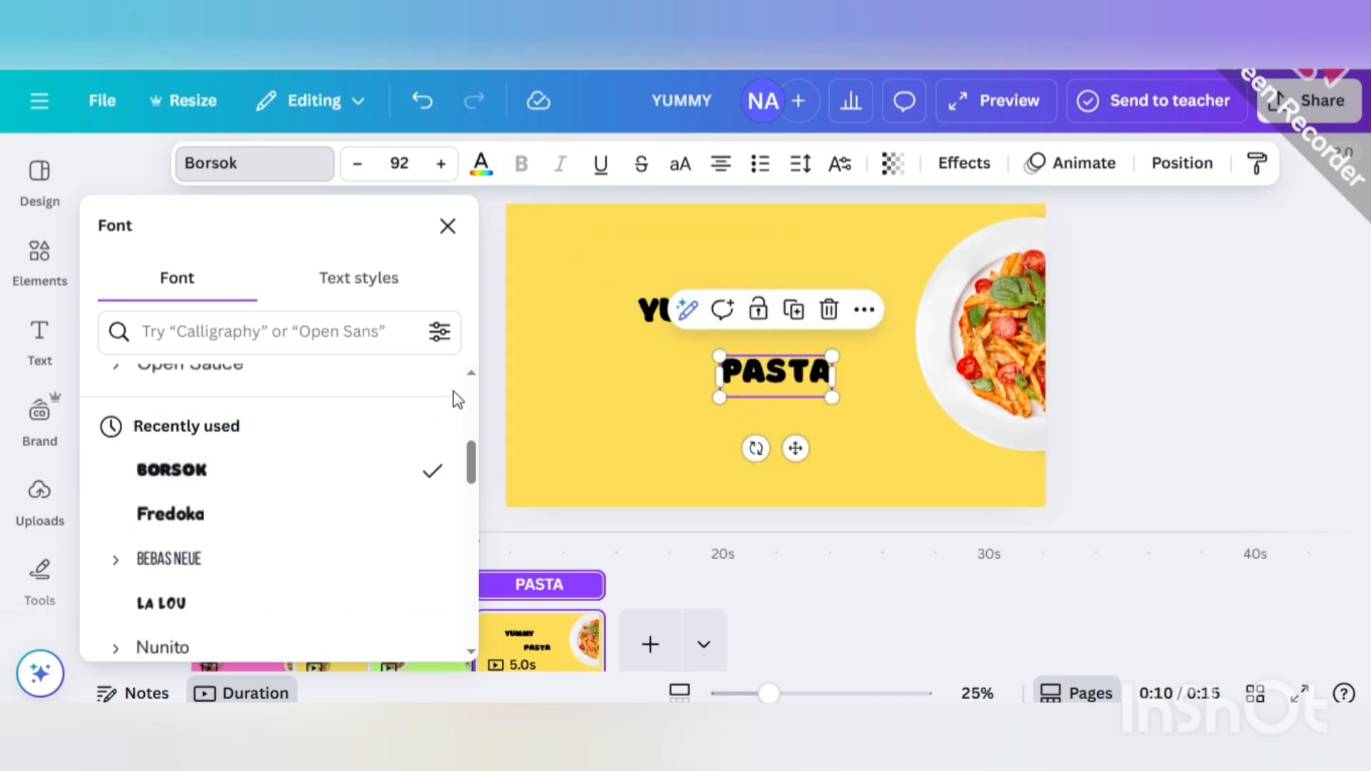
Set the PASTA heading's text colour to the bright red default solid colour.
{"action": "left_click", "coordinate": [482, 166]}
{"action": "scroll", "coordinate": [241, 464], "scroll_direction": "down", "scroll_amount": 3}
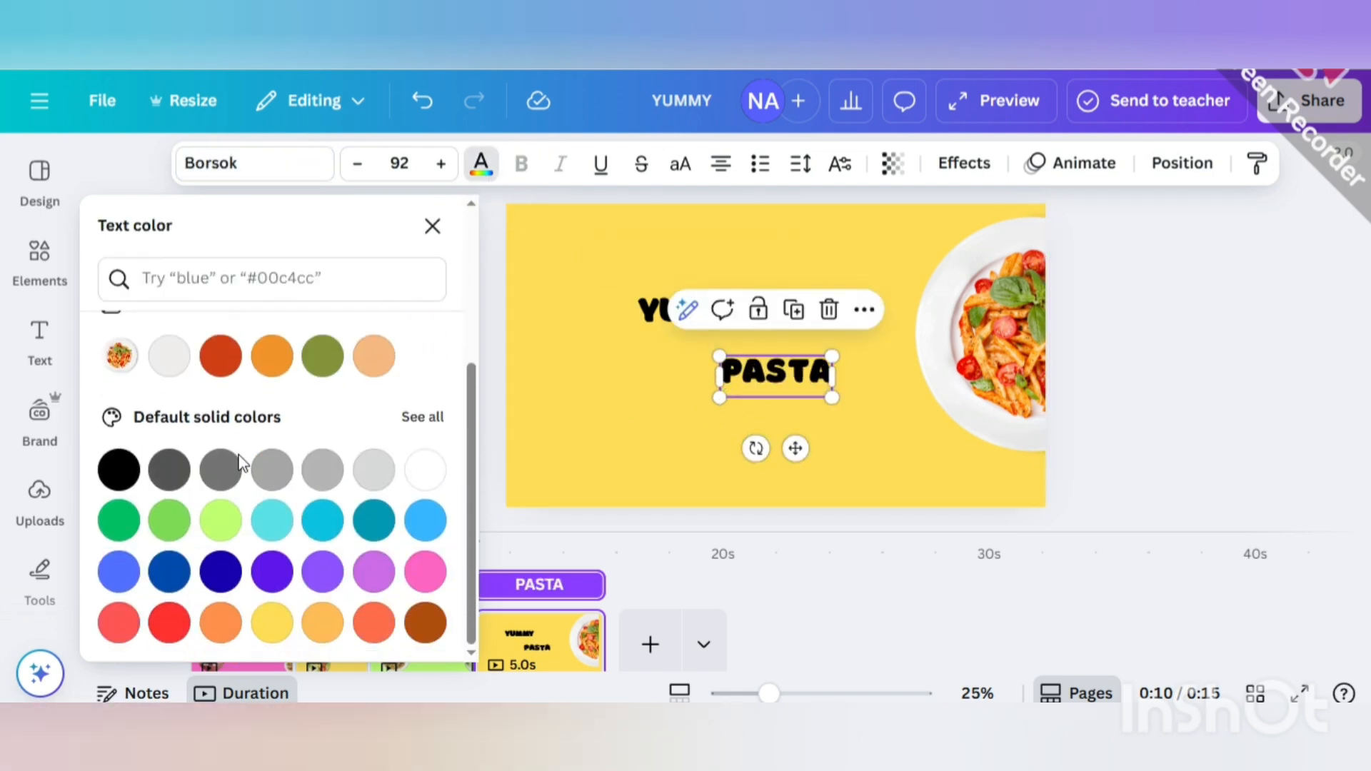
{"action": "left_click", "coordinate": [175, 625]}
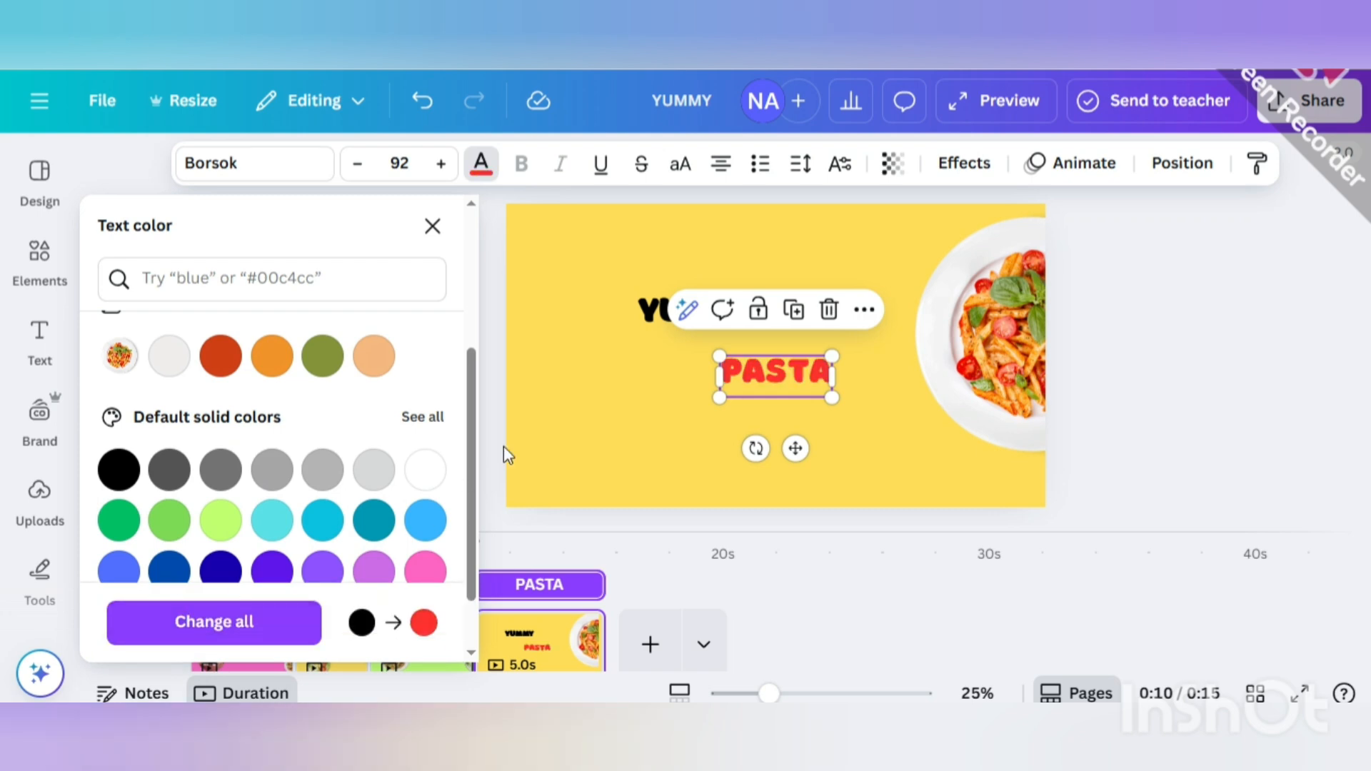
Set the YUMMY heading's text colour to the bright red default solid colour.
{"action": "left_click", "coordinate": [653, 317]}
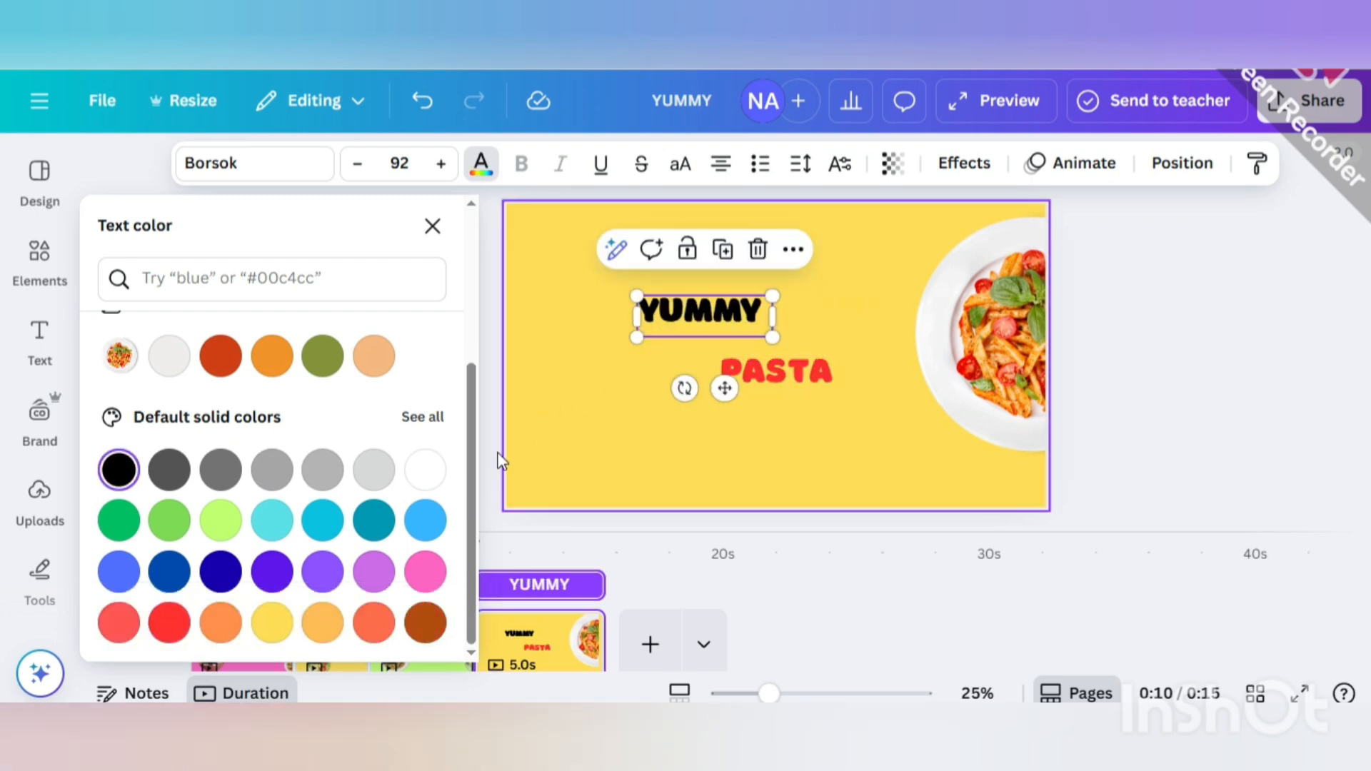
{"action": "left_click", "coordinate": [173, 627]}
{"action": "left_click", "coordinate": [1156, 307]}
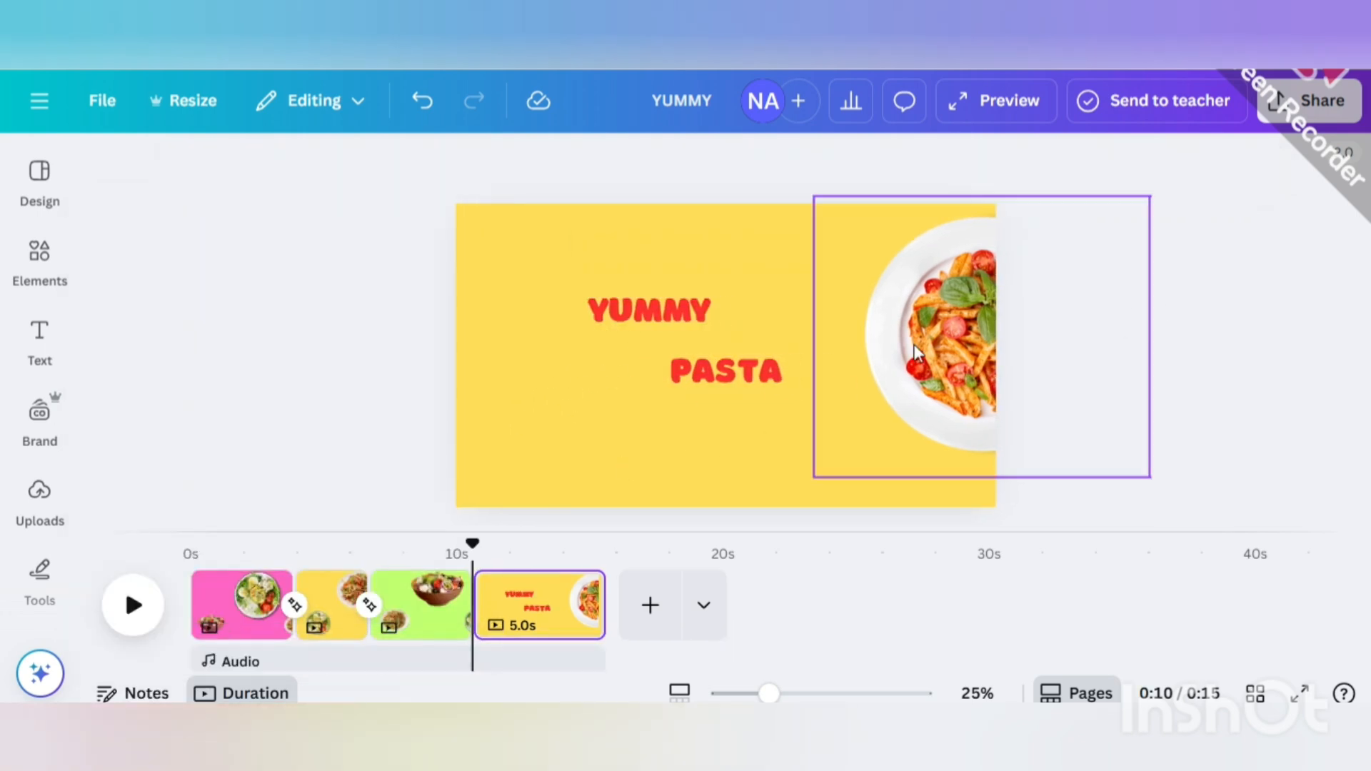
Enlarge the YUMMY heading slightly and set the PASTA heading's font size to 101 so both headings are about equally large.
{"action": "left_click", "coordinate": [643, 325]}
{"action": "left_click_drag", "start_coordinate": [584, 294], "coordinate": [573, 289]}
{"action": "left_click", "coordinate": [714, 370]}
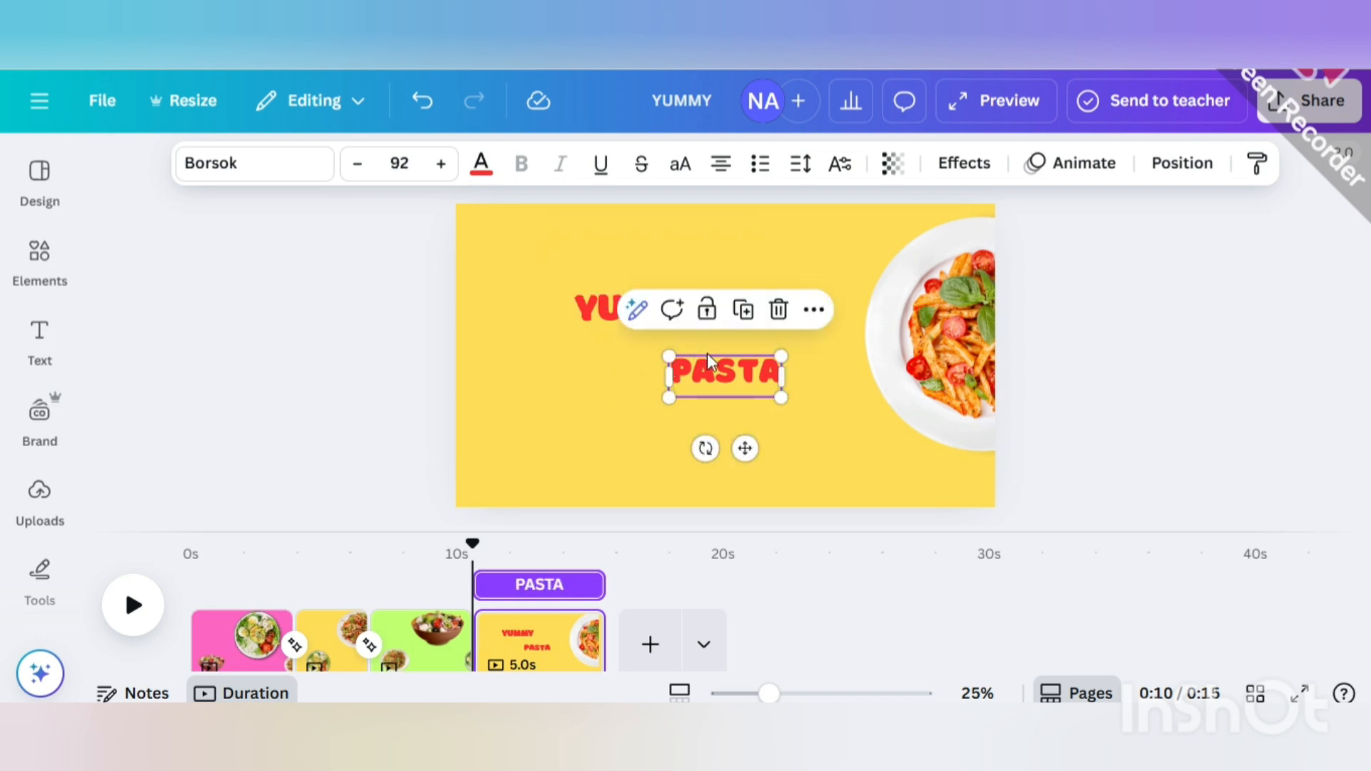
{"action": "left_click", "coordinate": [592, 318]}
{"action": "left_click", "coordinate": [697, 376]}
{"action": "left_click_drag", "start_coordinate": [664, 352], "coordinate": [651, 350]}
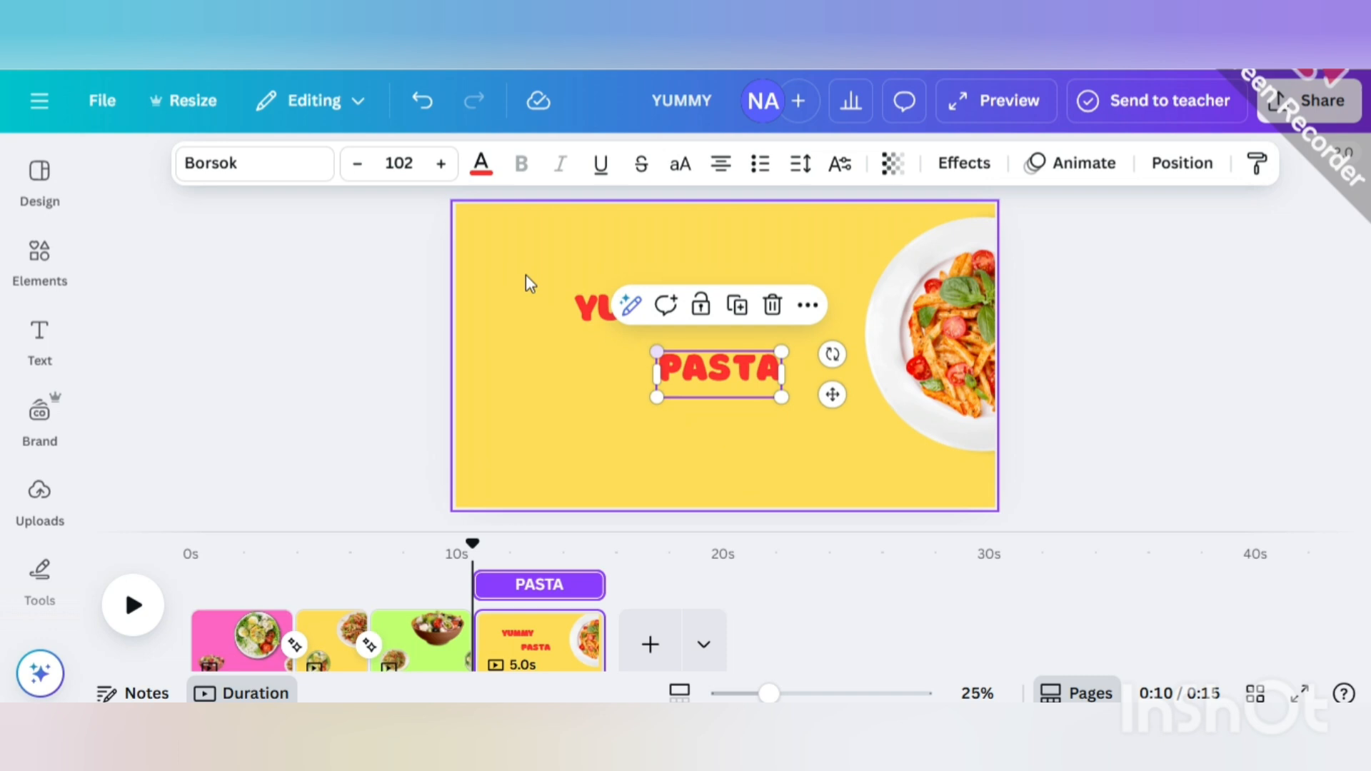
{"action": "left_click", "coordinate": [441, 163]}
{"action": "left_click", "coordinate": [357, 165]}
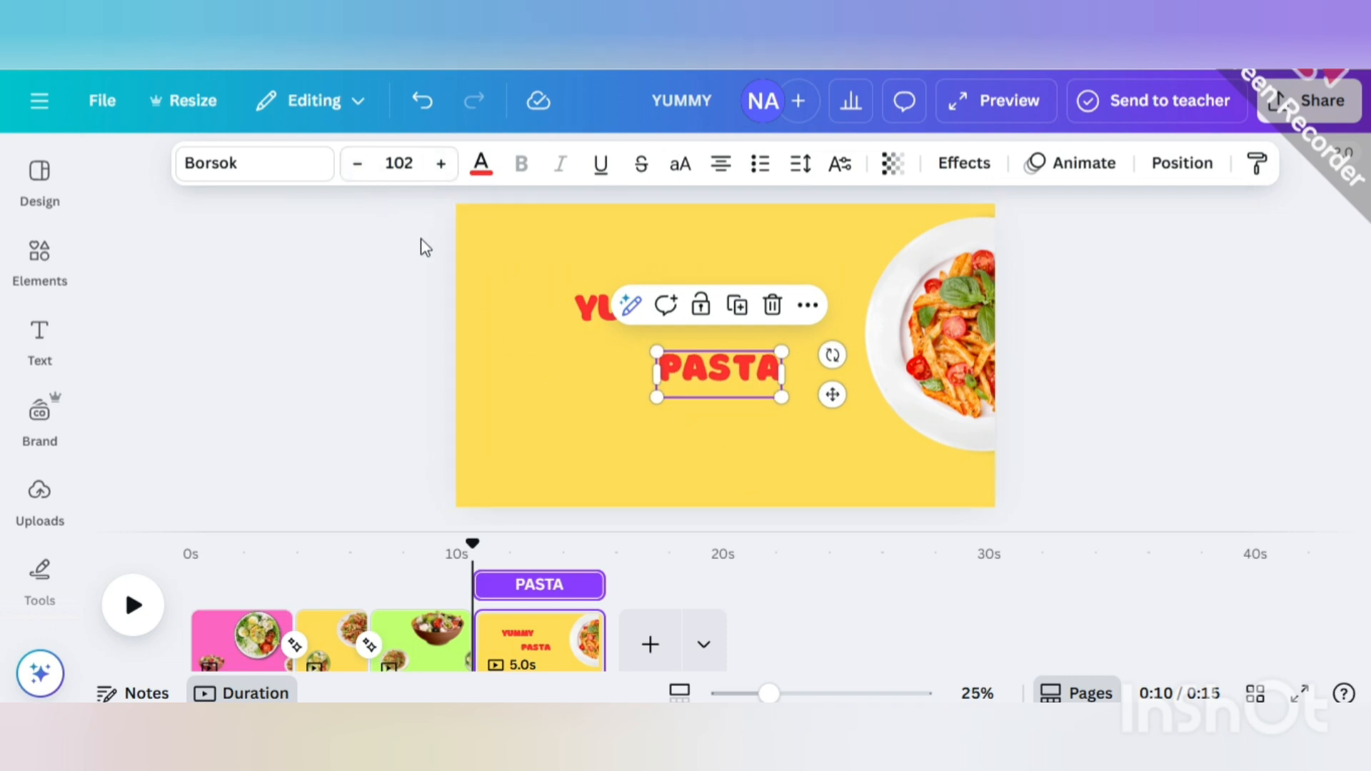
{"action": "left_click", "coordinate": [359, 166]}
{"action": "left_click", "coordinate": [628, 368]}
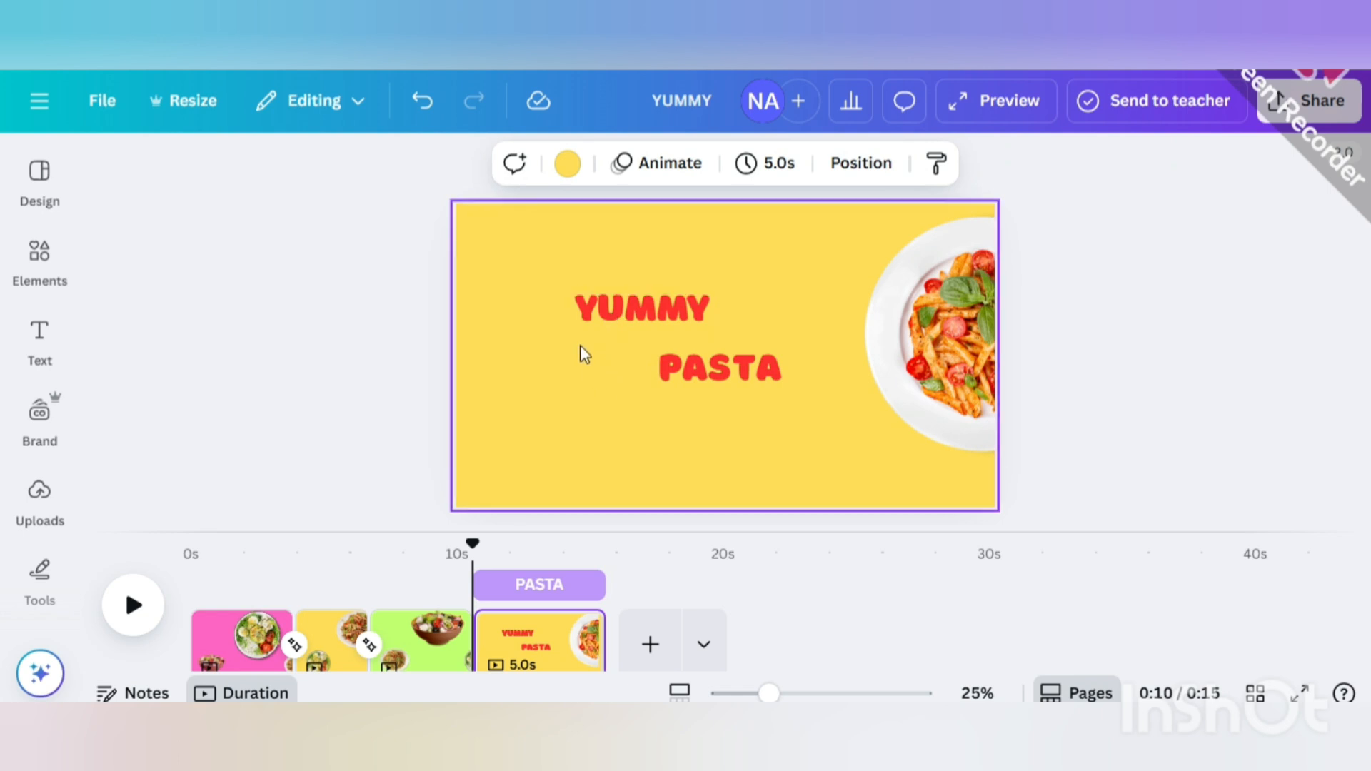
Stack the YUMMY heading closely above PASTA and move the pasta plate to the page's centre, covering both headings.
{"action": "left_click", "coordinate": [659, 307]}
{"action": "left_click_drag", "start_coordinate": [659, 307], "coordinate": [720, 300]}
{"action": "left_click_drag", "start_coordinate": [716, 371], "coordinate": [711, 357]}
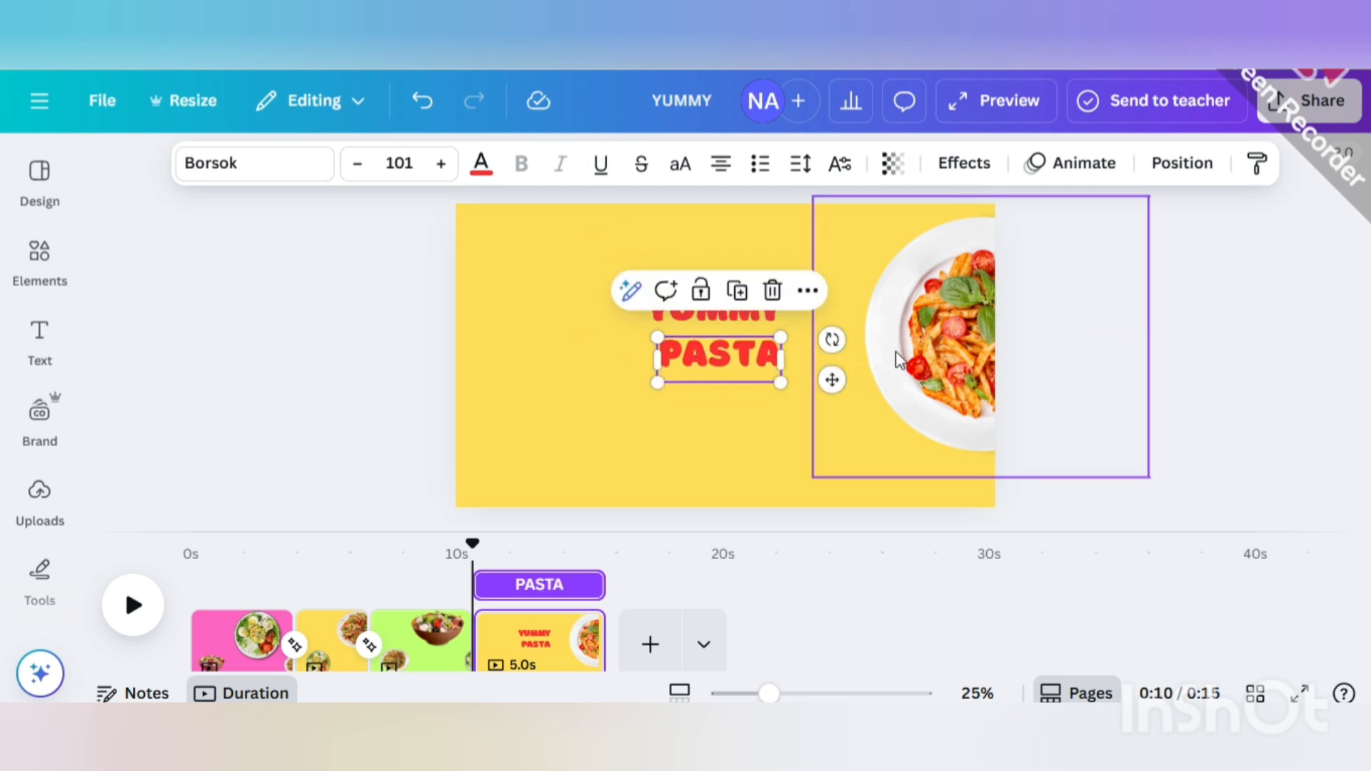
{"action": "left_click_drag", "start_coordinate": [894, 357], "coordinate": [642, 358]}
{"action": "left_click", "coordinate": [969, 403]}
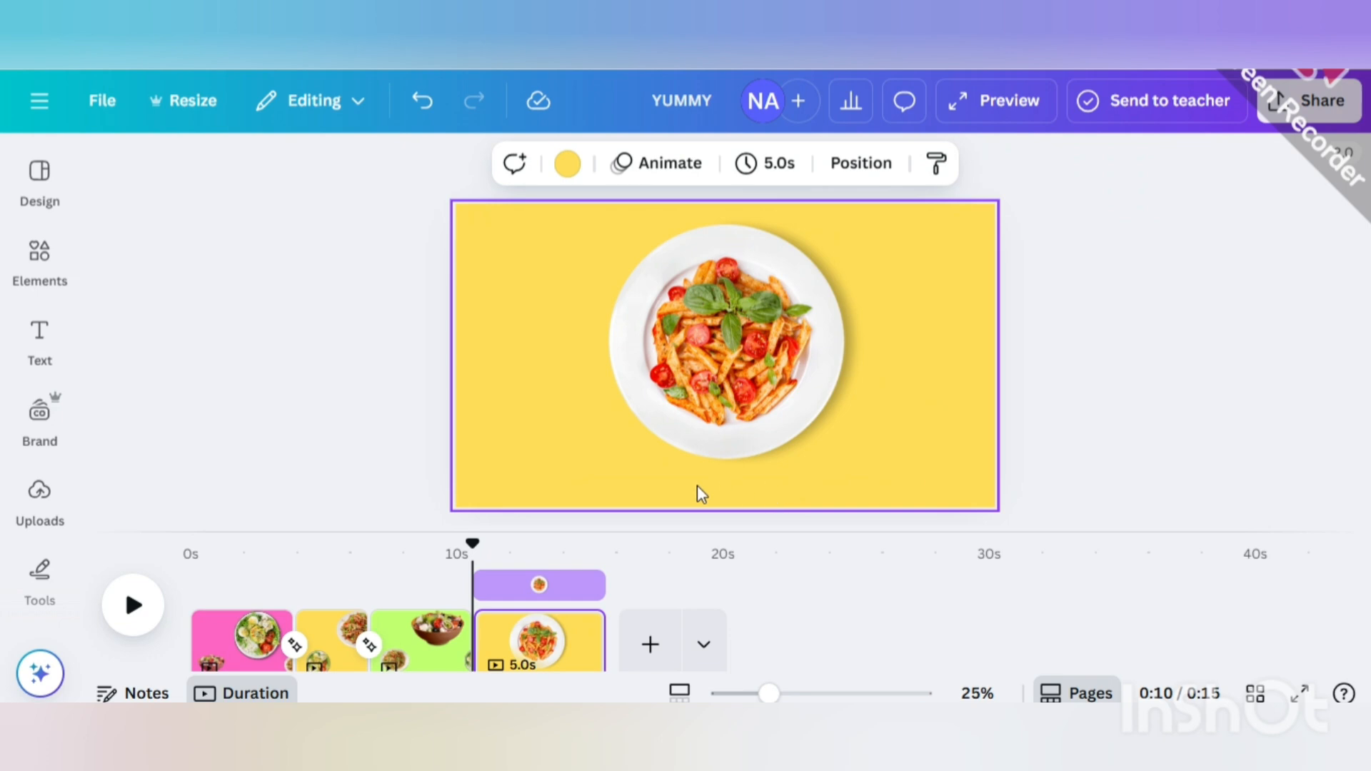
Duplicate the fourth page and rotate the pasta plate on the copy about a quarter turn counterclockwise.
{"action": "left_click", "coordinate": [577, 629]}
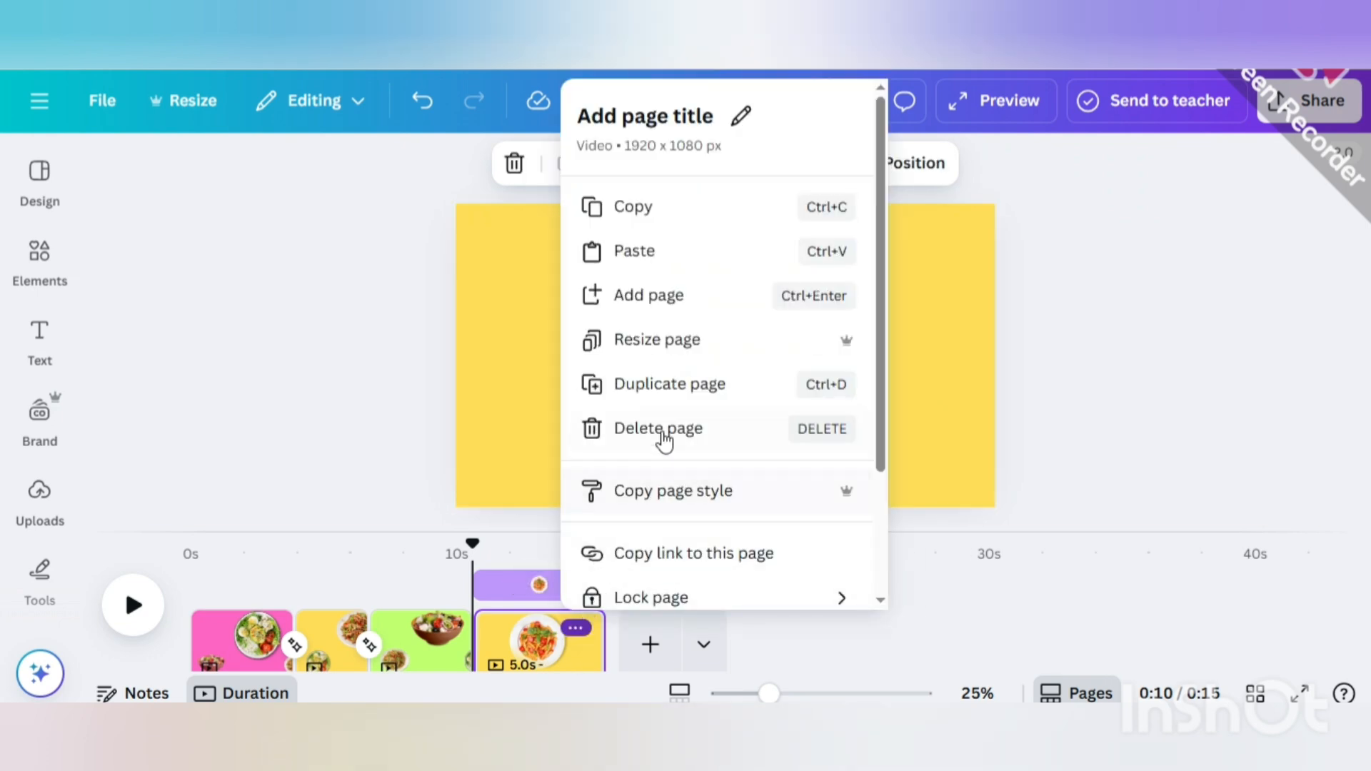
{"action": "left_click", "coordinate": [692, 384]}
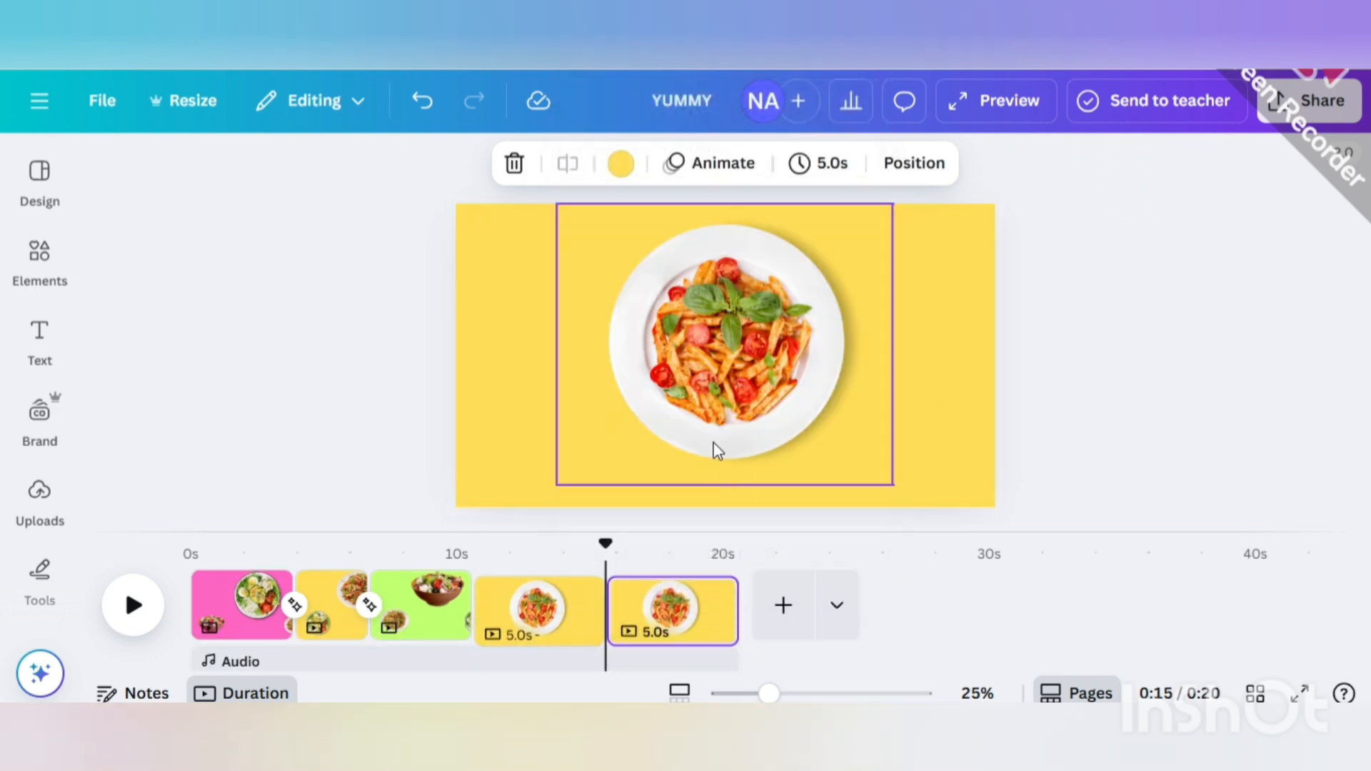
{"action": "left_click", "coordinate": [731, 394]}
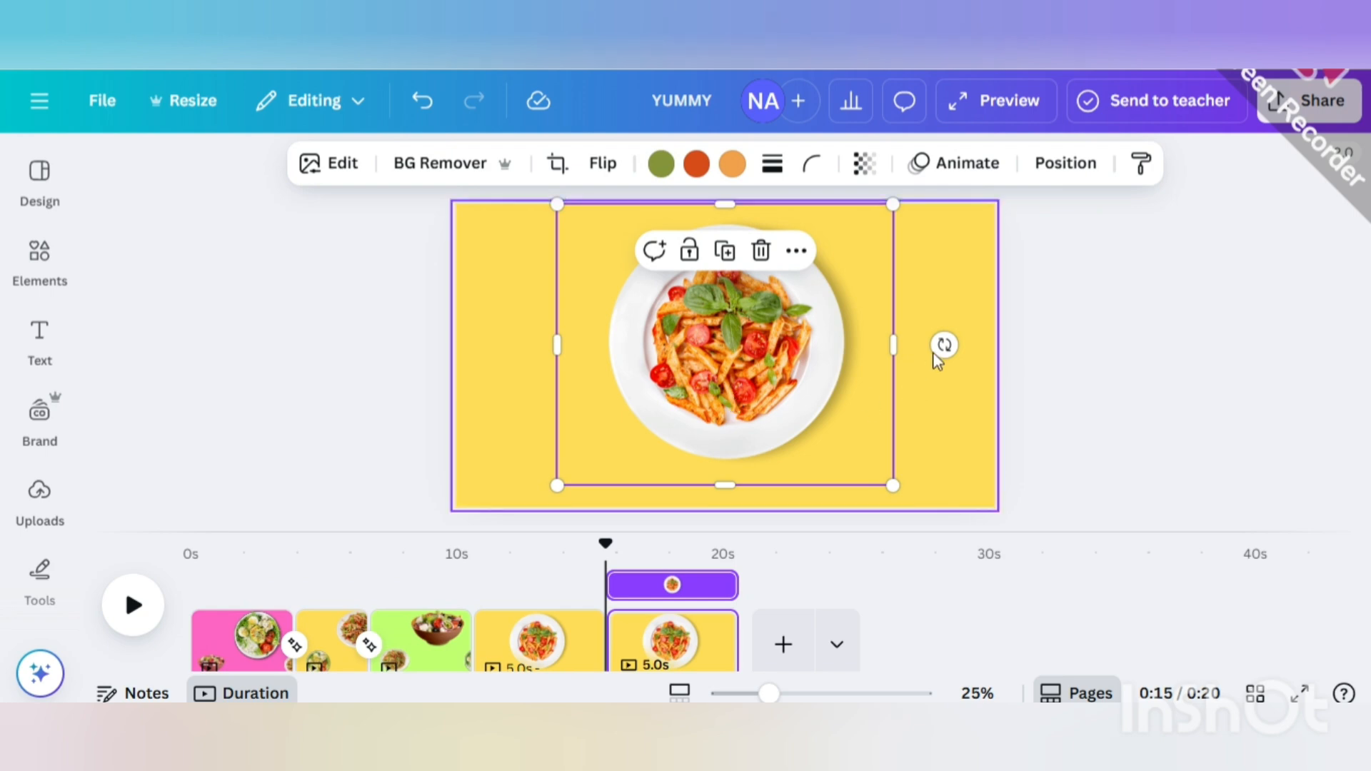
{"action": "left_click_drag", "start_coordinate": [943, 344], "coordinate": [723, 289]}
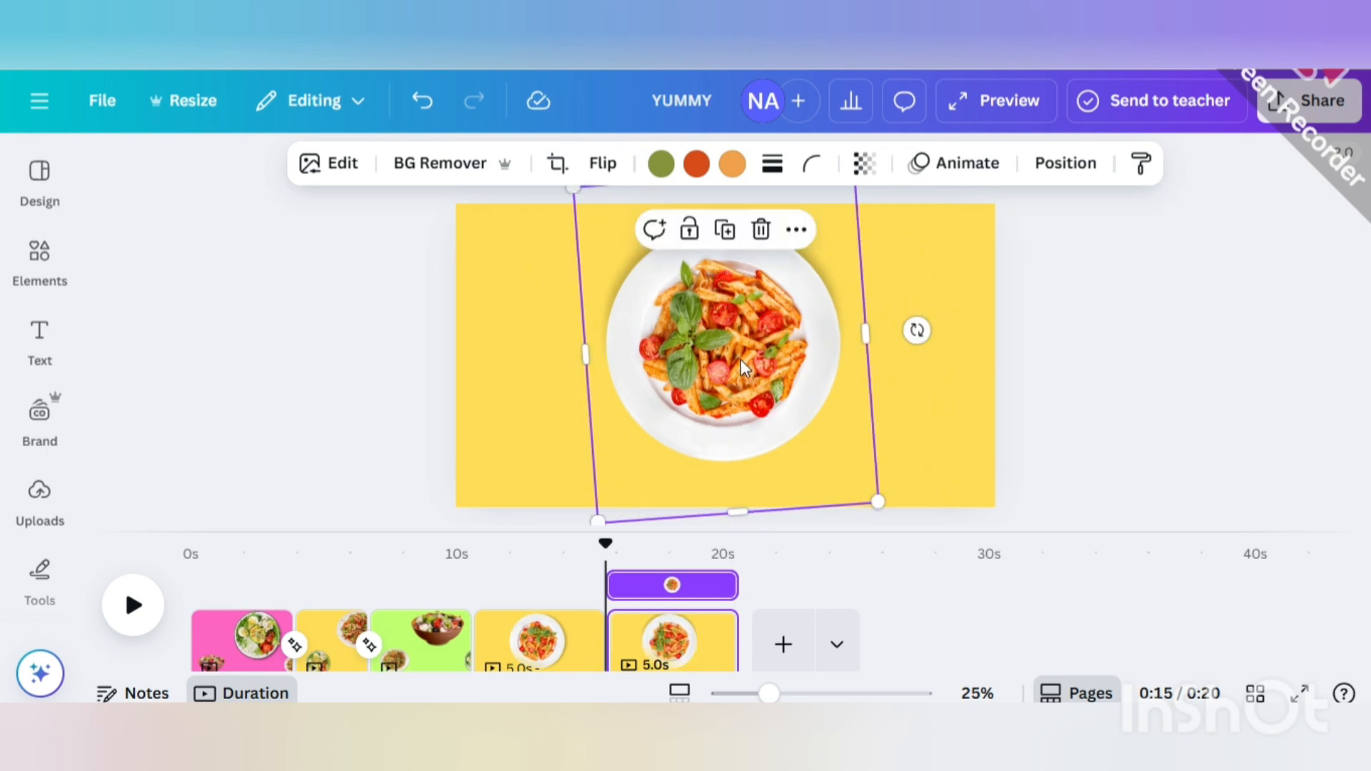
On the duplicated page, move the hidden PASTA heading to the right of the plate and YUMMY to its left.
{"action": "left_click", "coordinate": [1066, 163]}
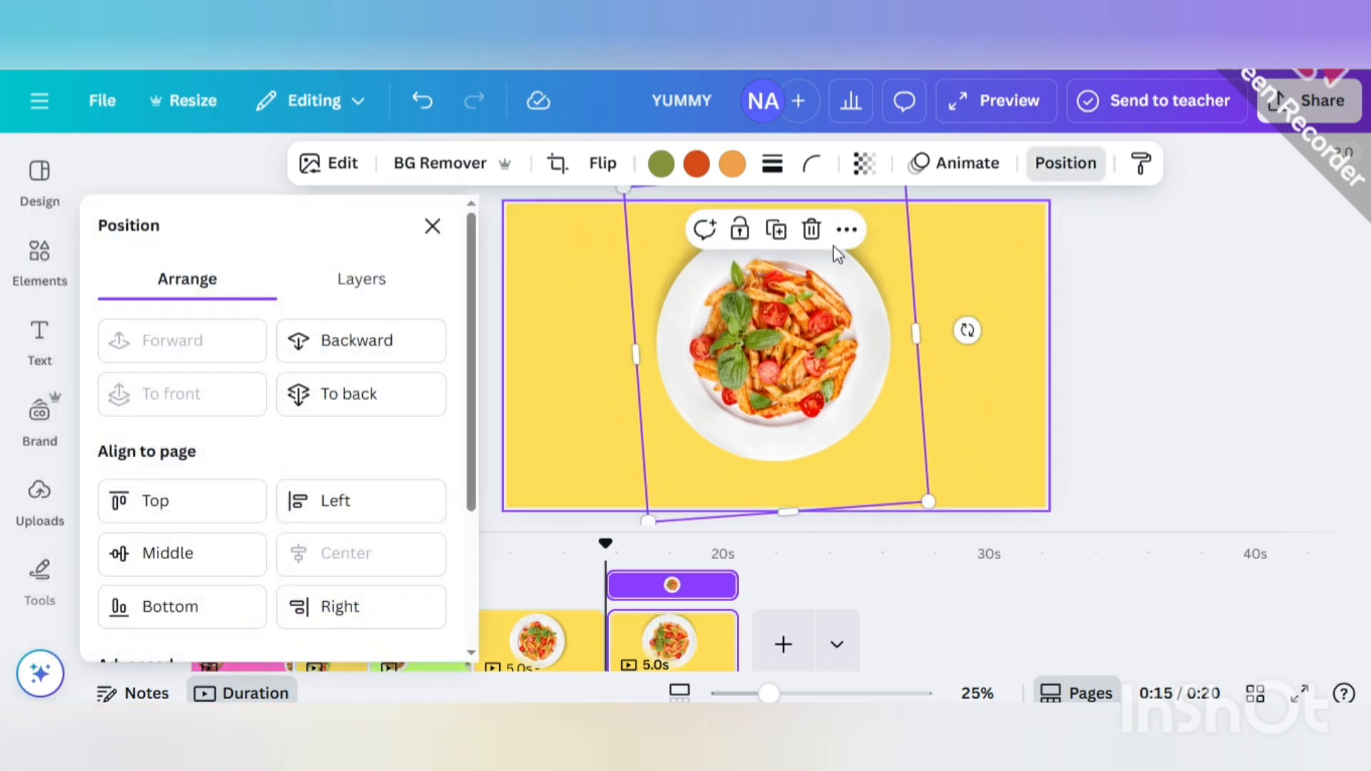
{"action": "left_click", "coordinate": [373, 290]}
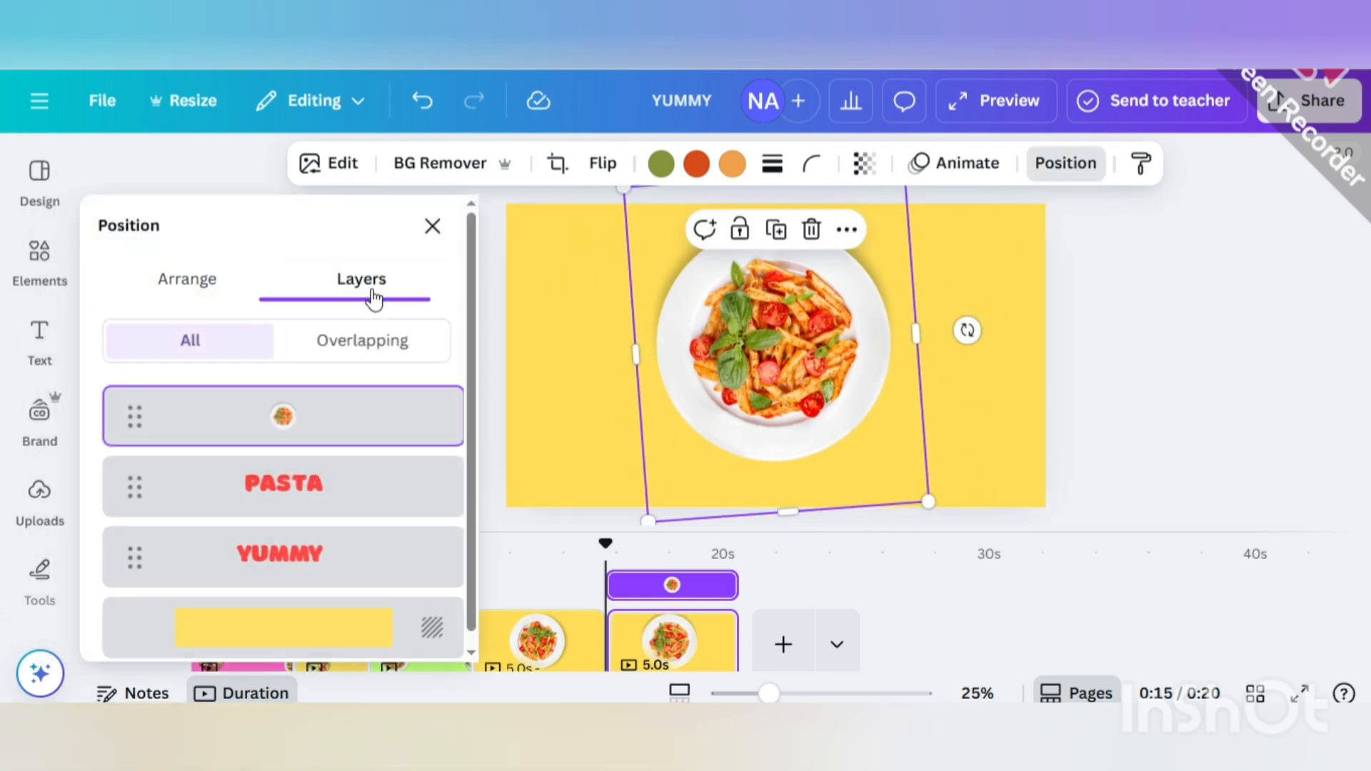
{"action": "left_click", "coordinate": [332, 502]}
{"action": "left_click_drag", "start_coordinate": [759, 356], "coordinate": [966, 363]}
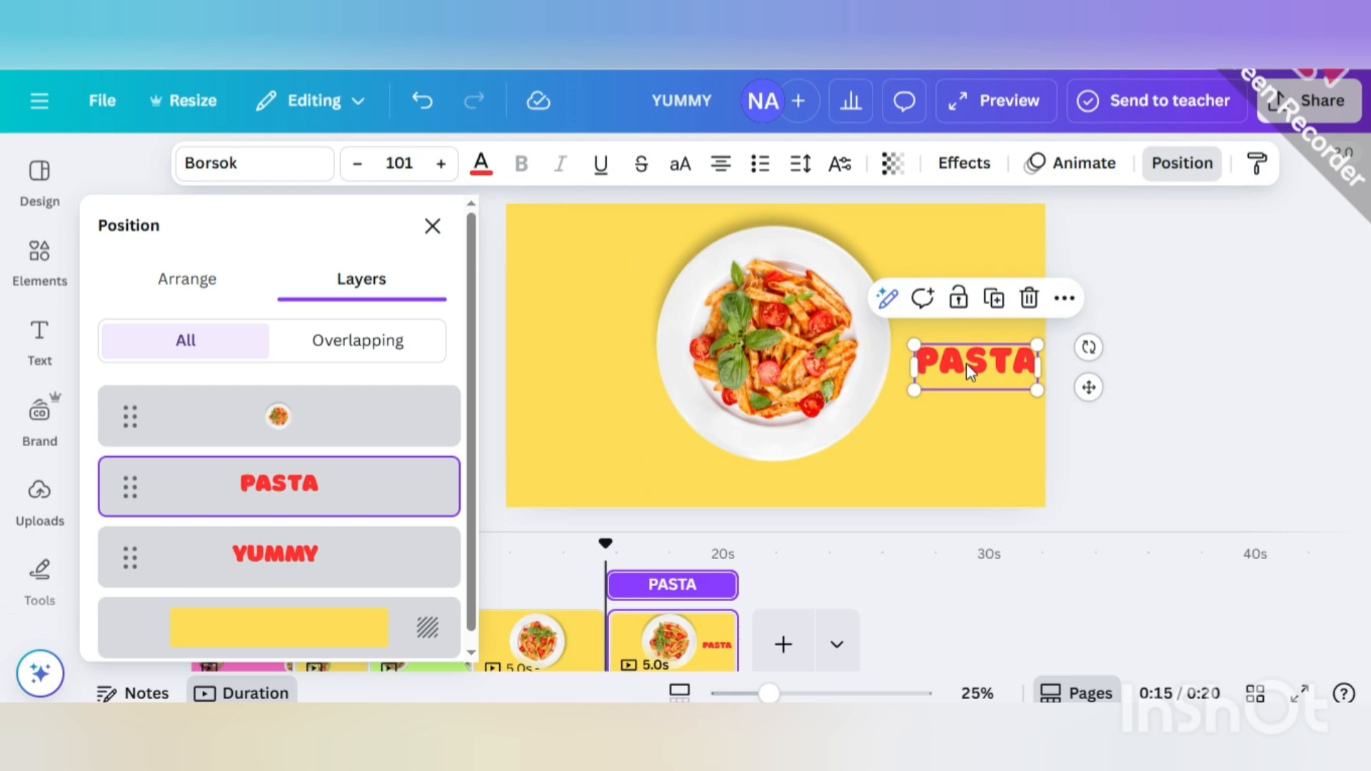
{"action": "left_click", "coordinate": [380, 558]}
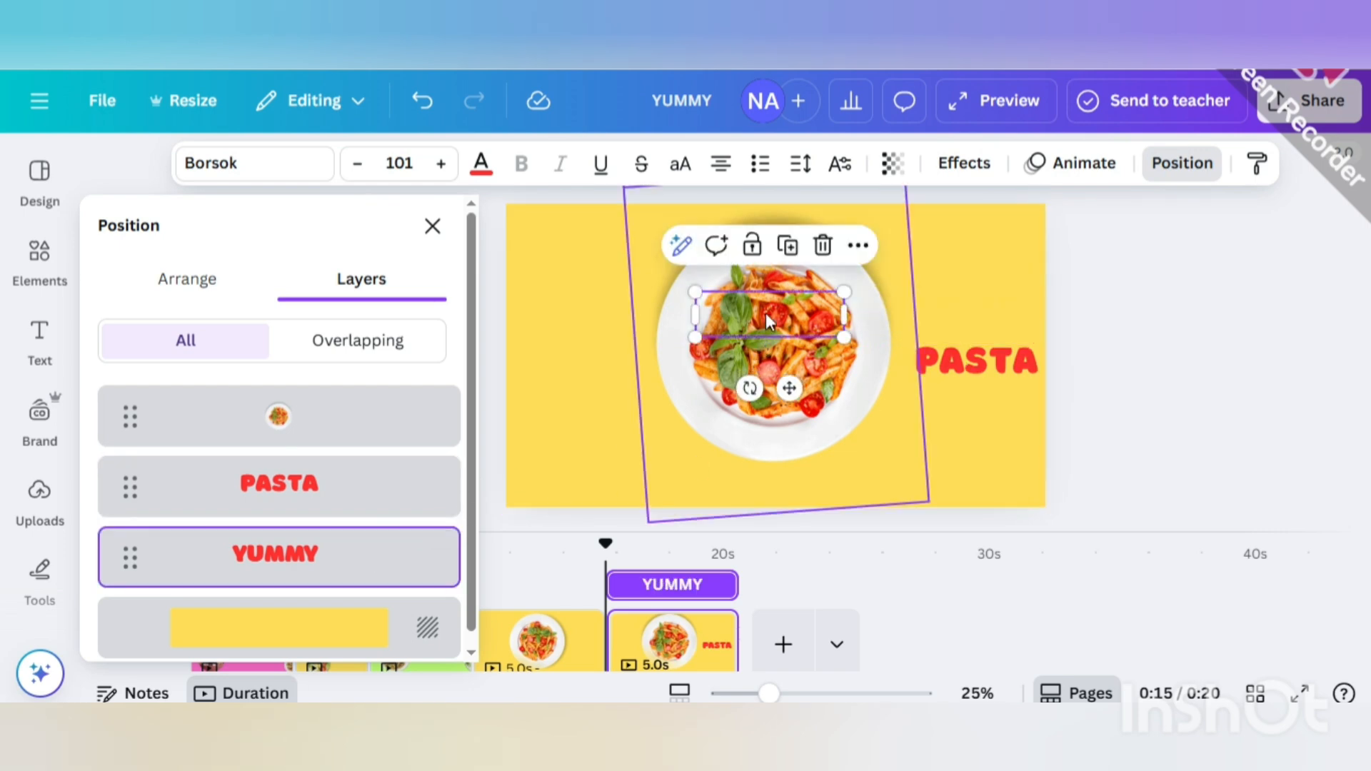
{"action": "left_click_drag", "start_coordinate": [766, 313], "coordinate": [585, 312]}
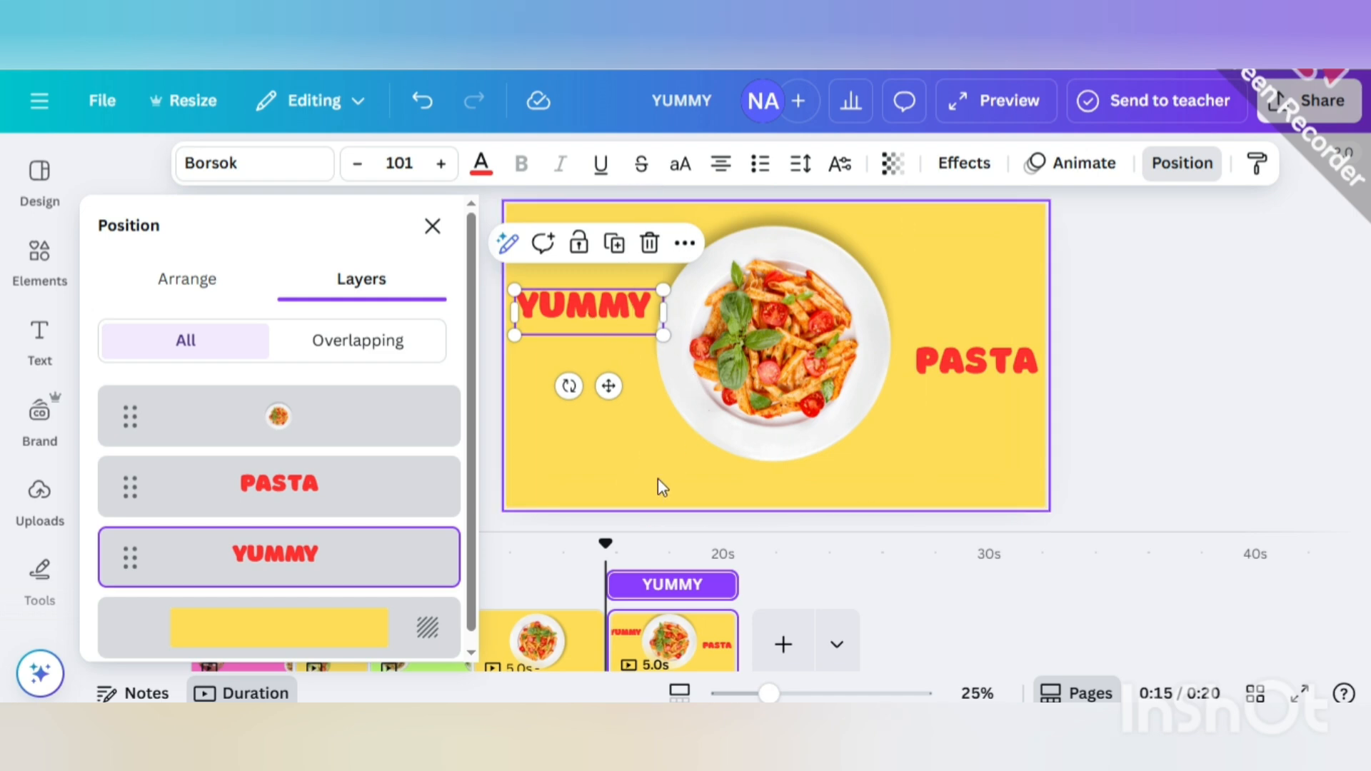
{"action": "left_click", "coordinate": [986, 479]}
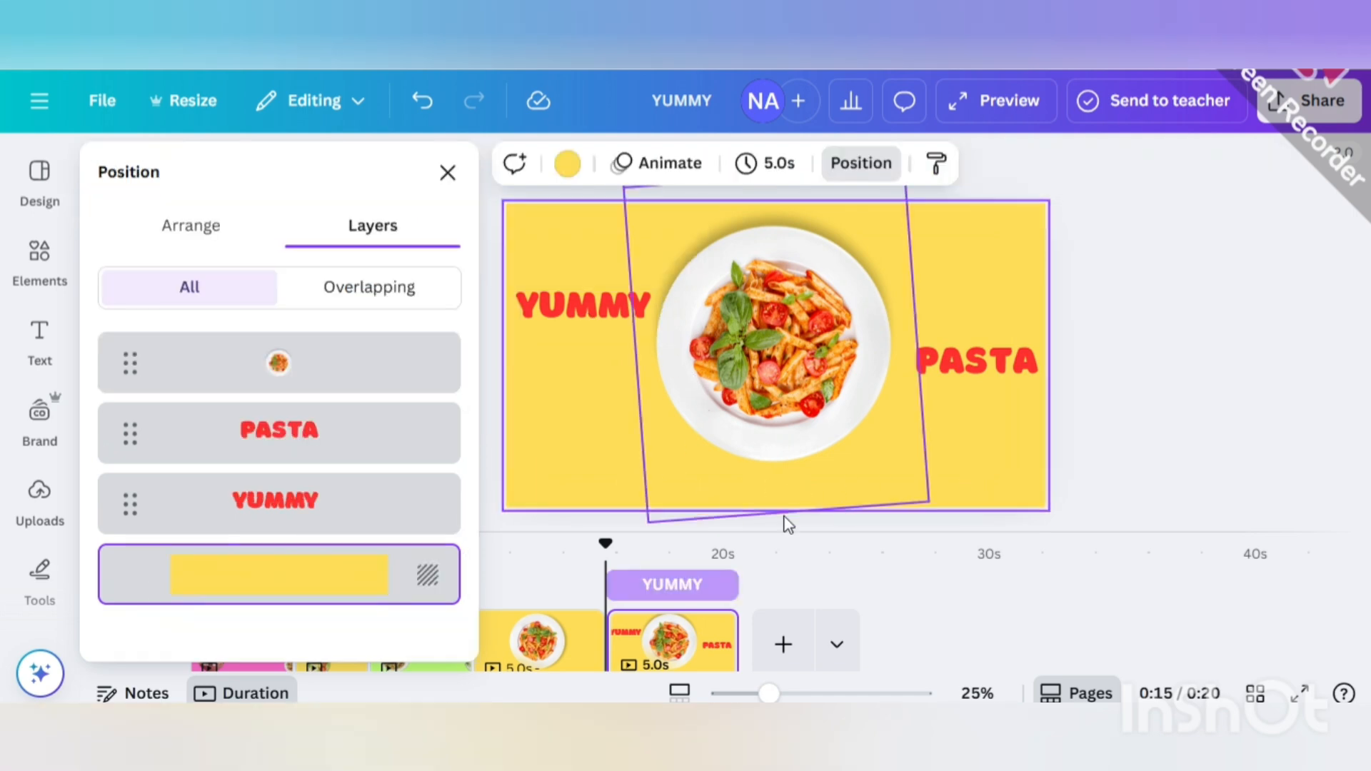
{"action": "left_click", "coordinate": [448, 184]}
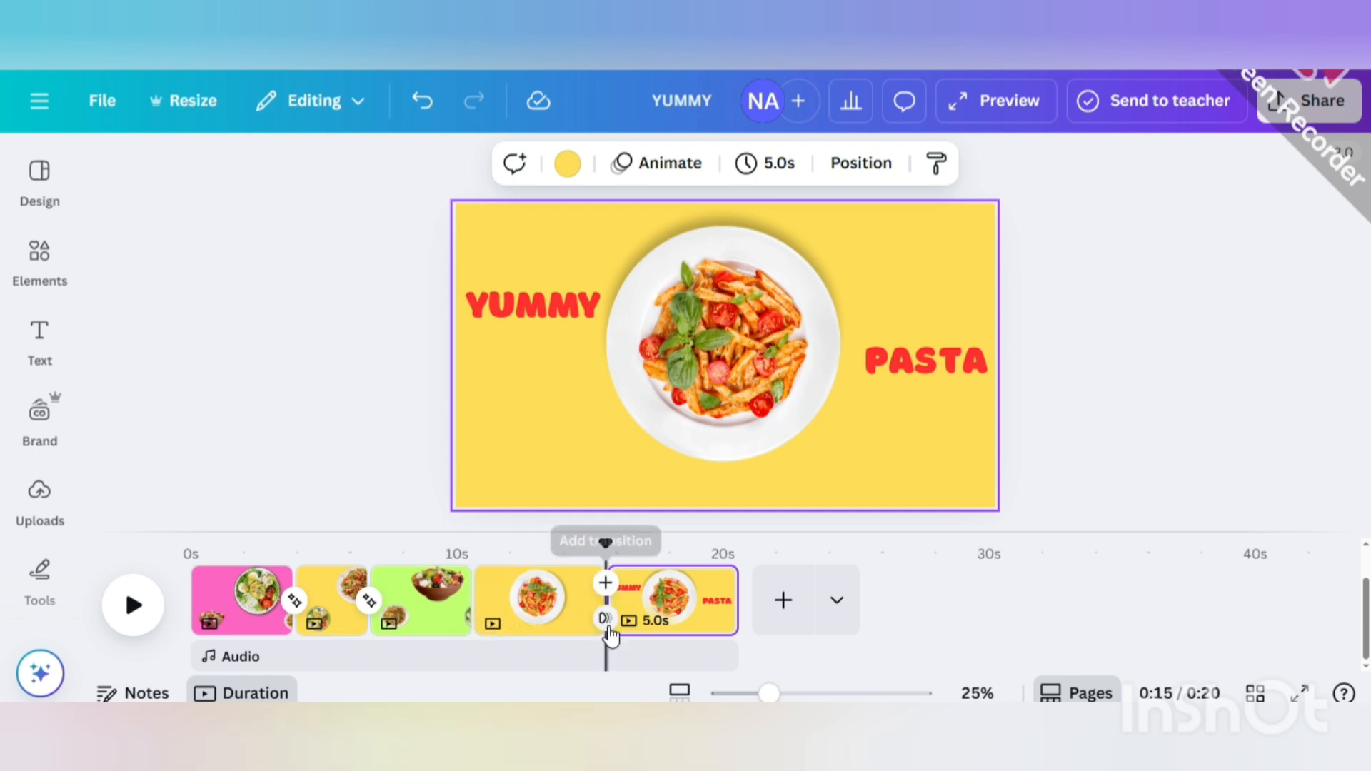
Add a 2.1-second Match & Move transition between the fourth and fifth pages and play it back.
{"action": "left_click", "coordinate": [605, 619]}
{"action": "scroll", "coordinate": [230, 544], "scroll_direction": "down", "scroll_amount": 4}
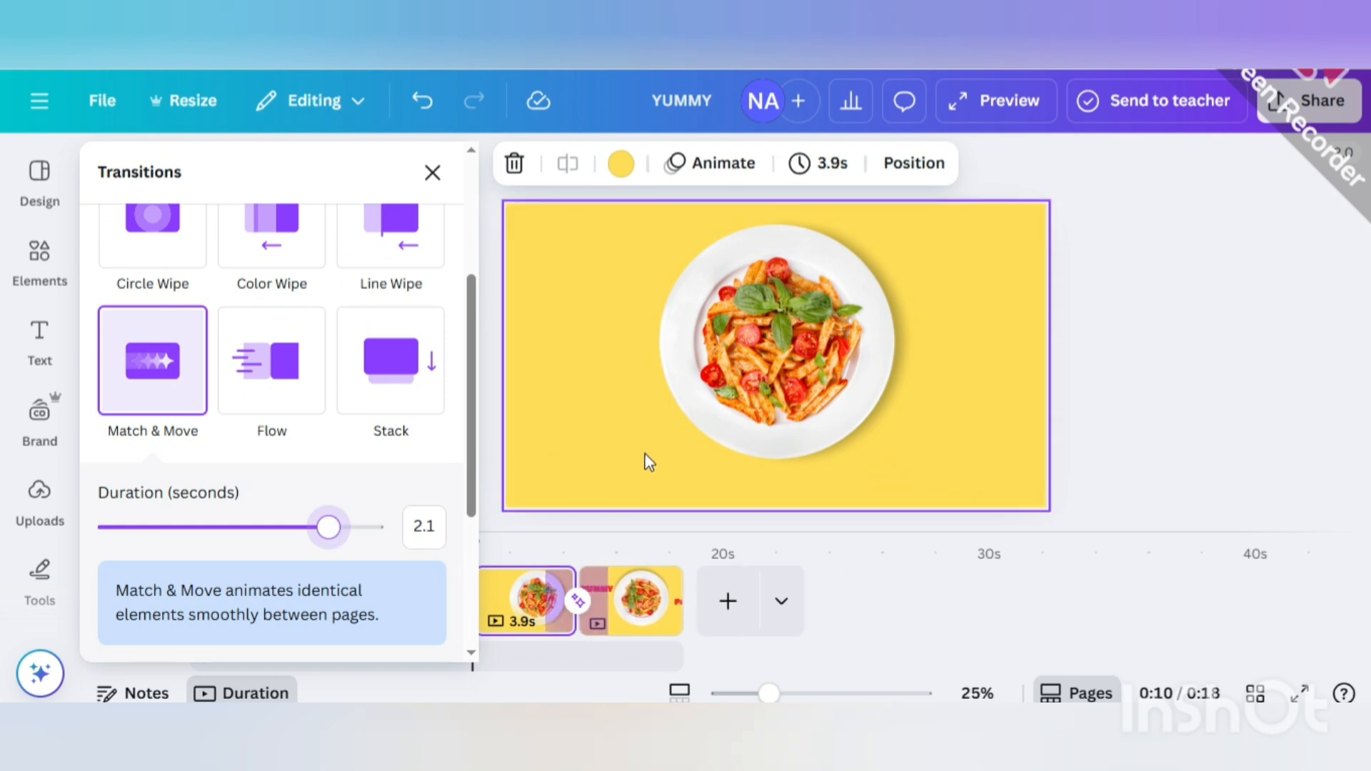
{"action": "left_click", "coordinate": [1151, 439]}
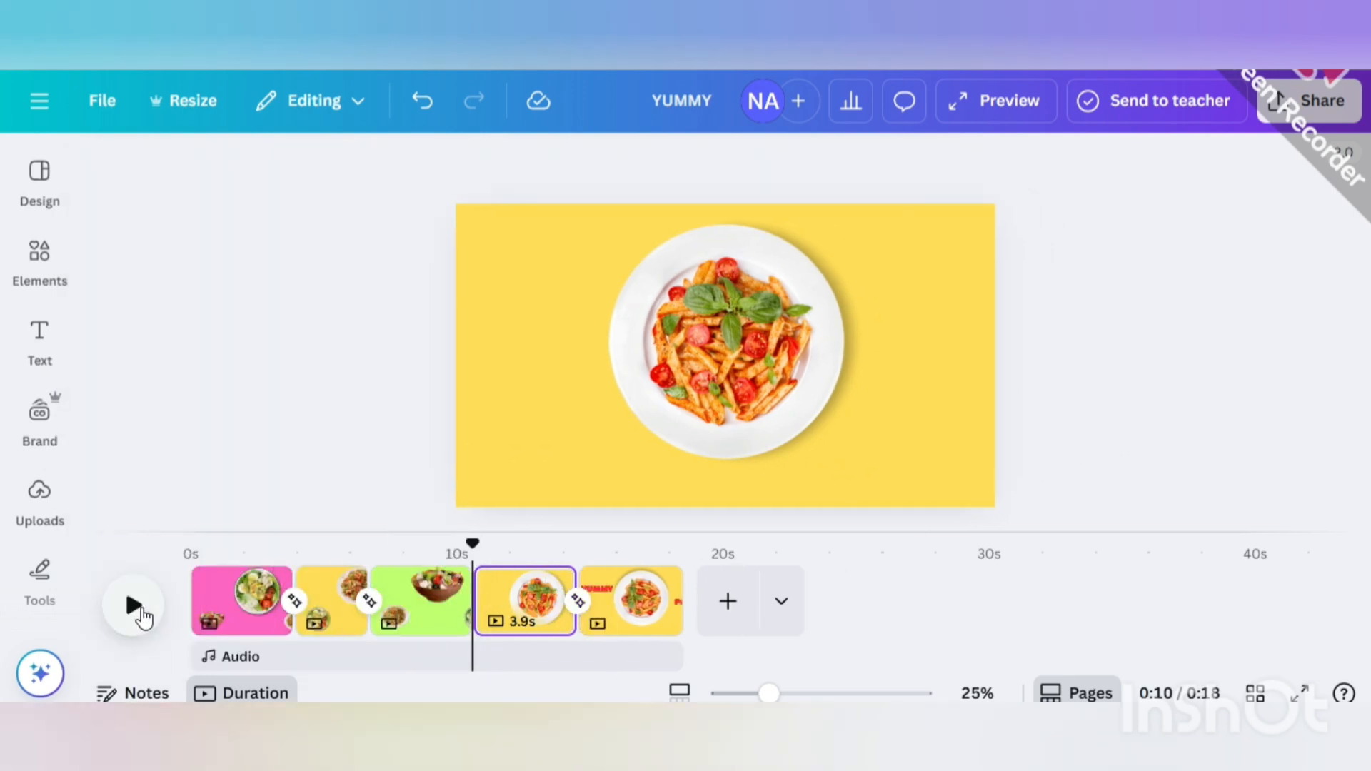
{"action": "left_click", "coordinate": [134, 607]}
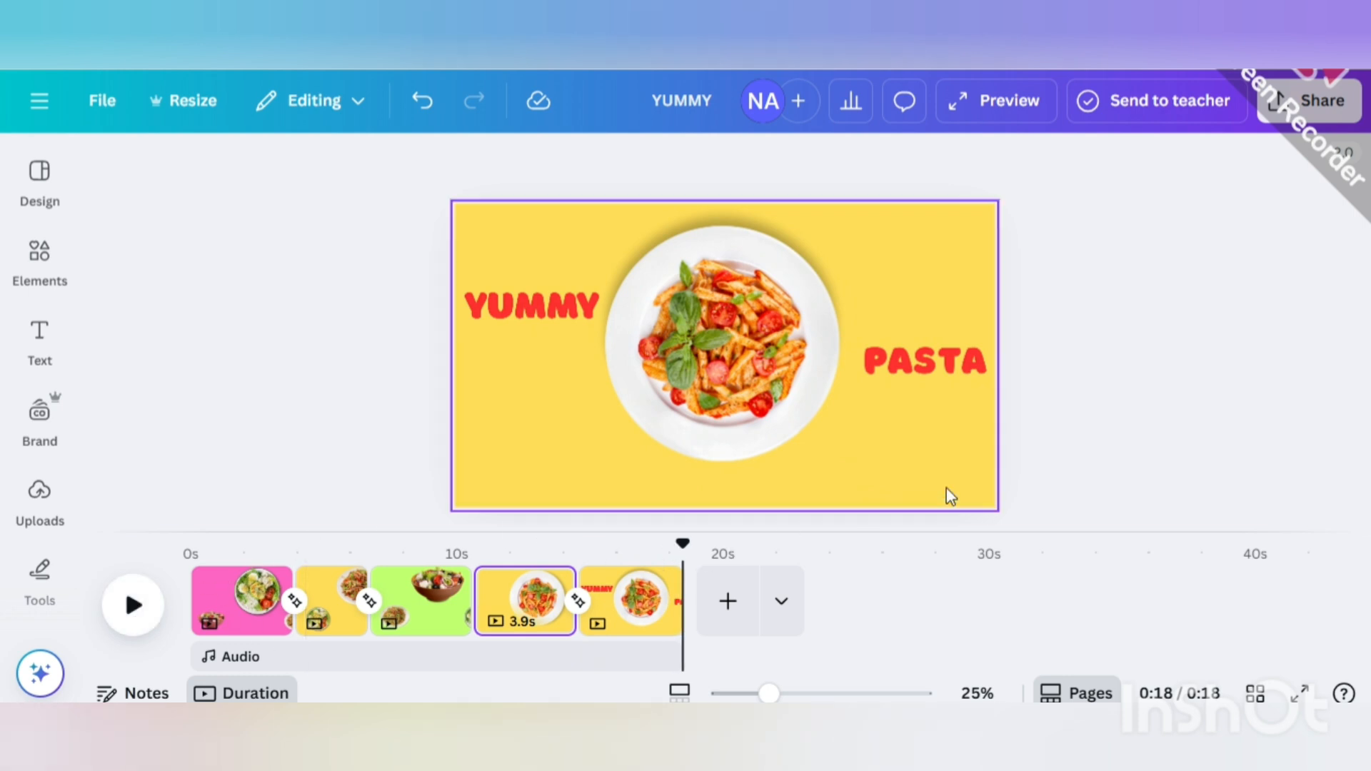
Add a blank yellow page at the end and place a duplicate of the fourth page between the fifth page and the blank one.
{"action": "left_click", "coordinate": [725, 600]}
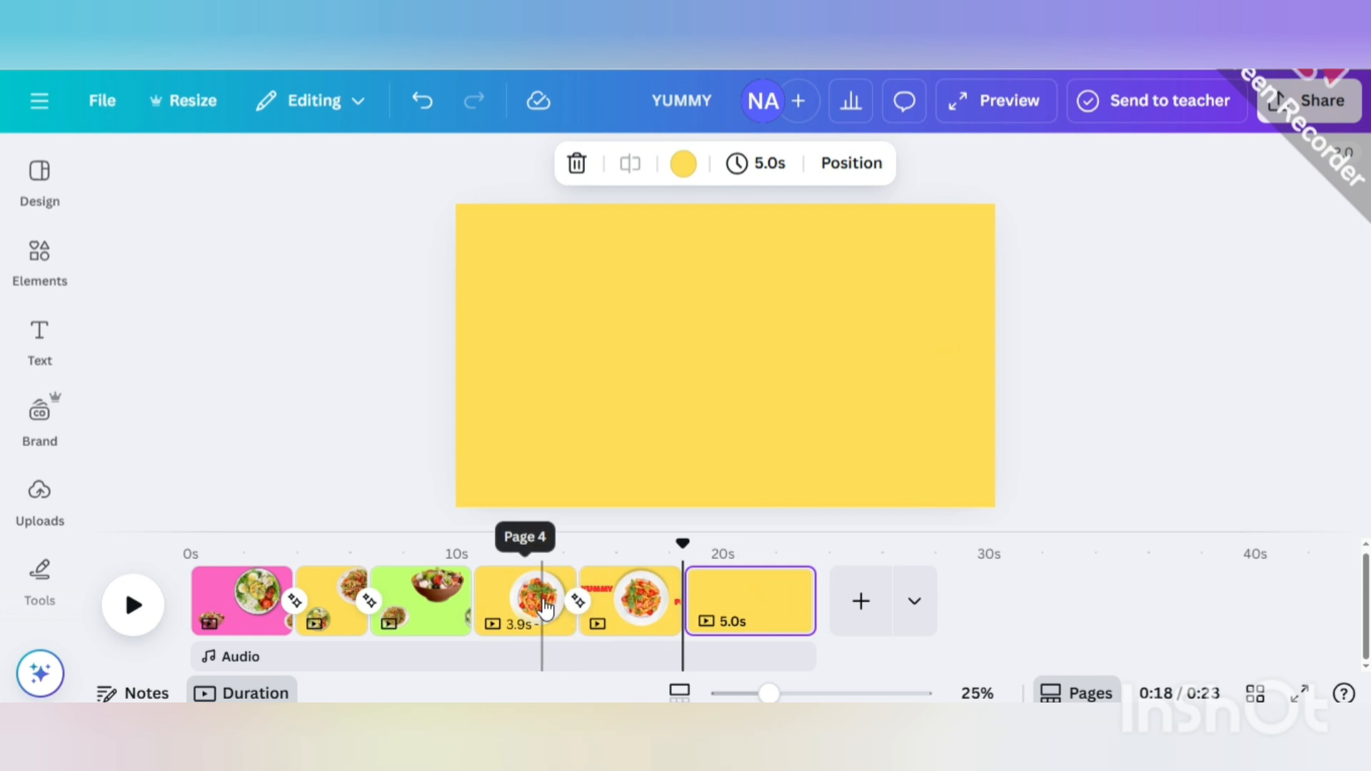
{"action": "left_click", "coordinate": [565, 587]}
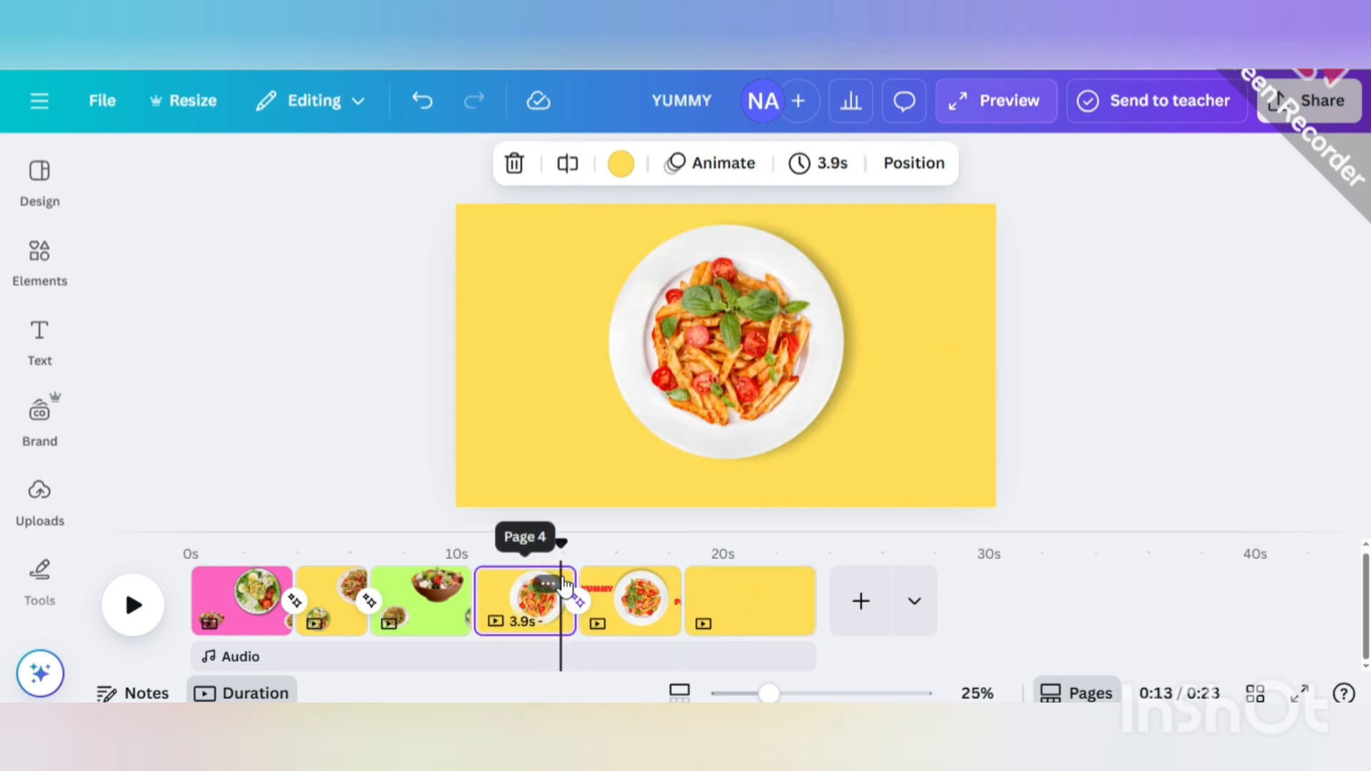
{"action": "left_click", "coordinate": [549, 584]}
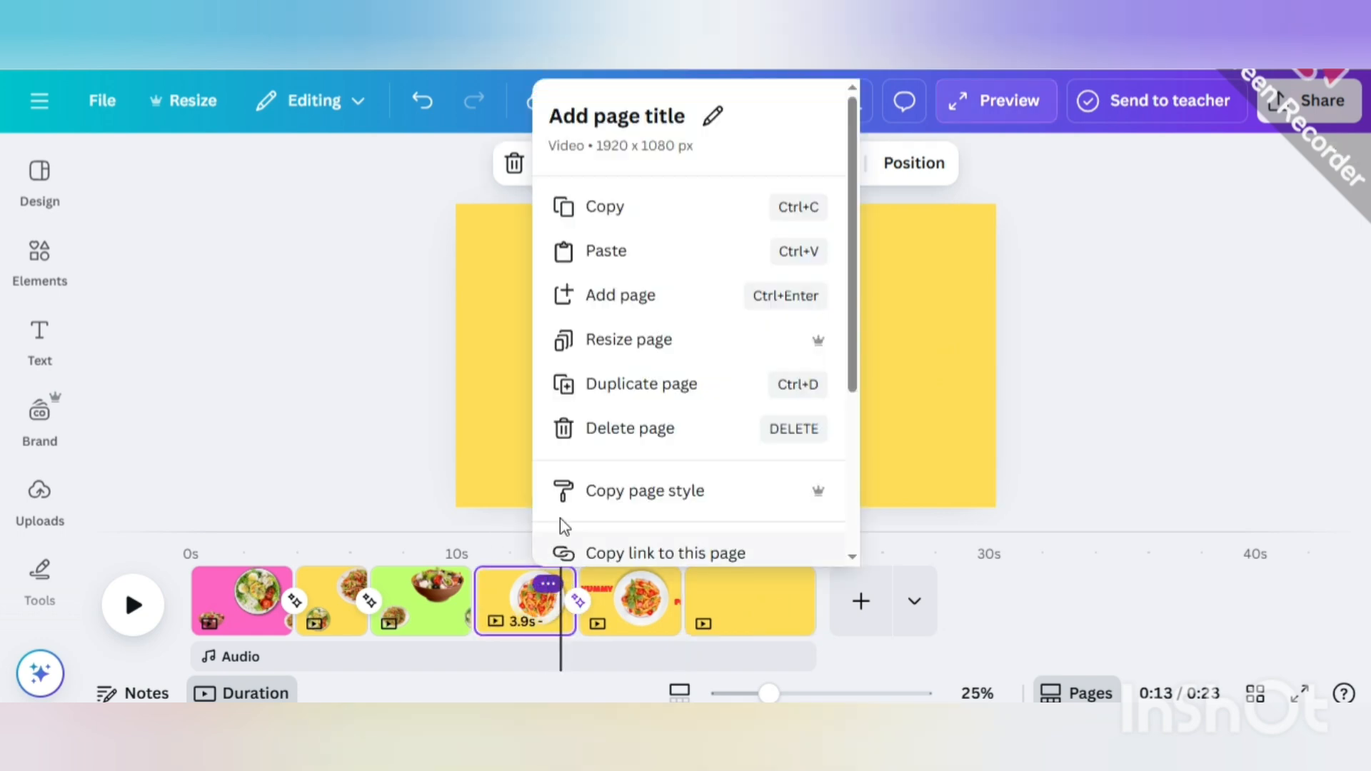
{"action": "left_click", "coordinate": [622, 393]}
{"action": "left_click_drag", "start_coordinate": [608, 602], "coordinate": [803, 594]}
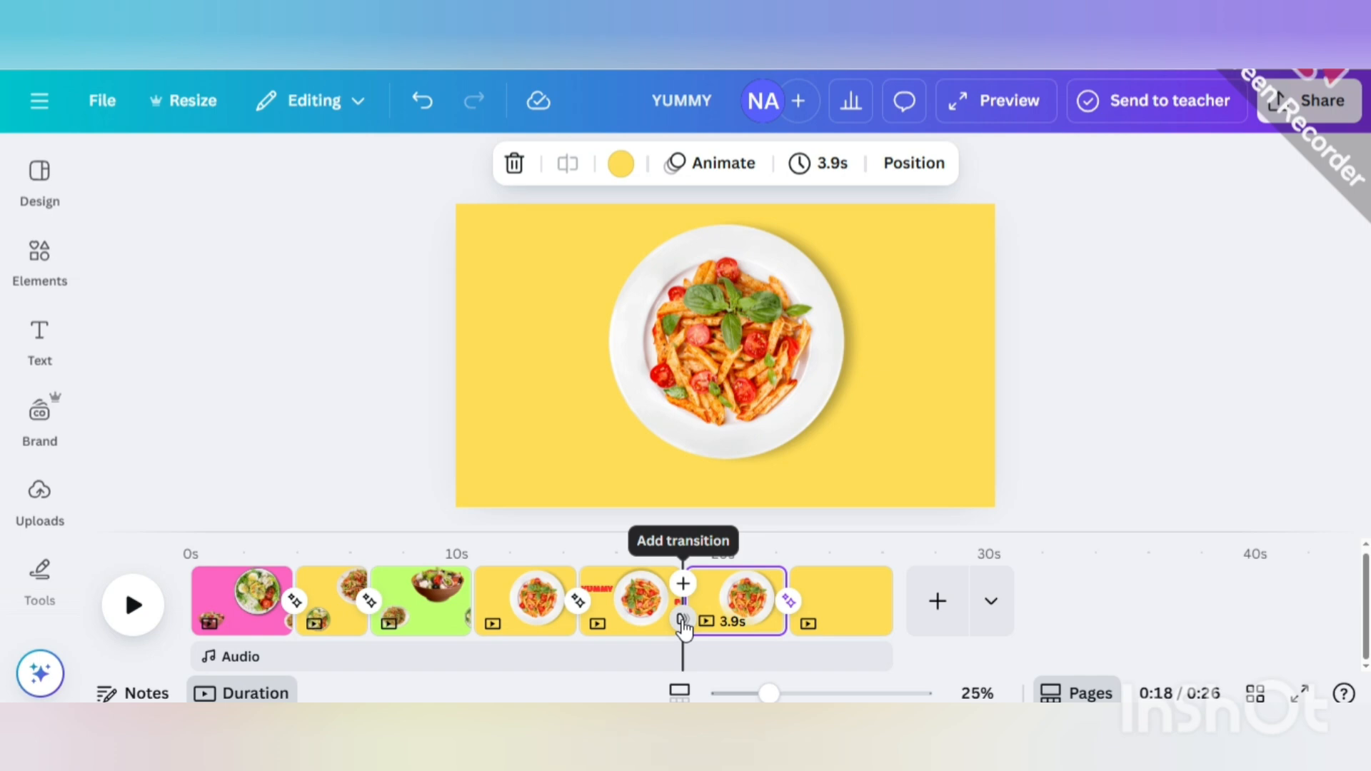
Add a 2.2-second Match & Move transition between the YUMMY PASTA page and the duplicated plate page after it.
{"action": "left_click", "coordinate": [682, 620]}
{"action": "scroll", "coordinate": [199, 585], "scroll_direction": "down", "scroll_amount": 3}
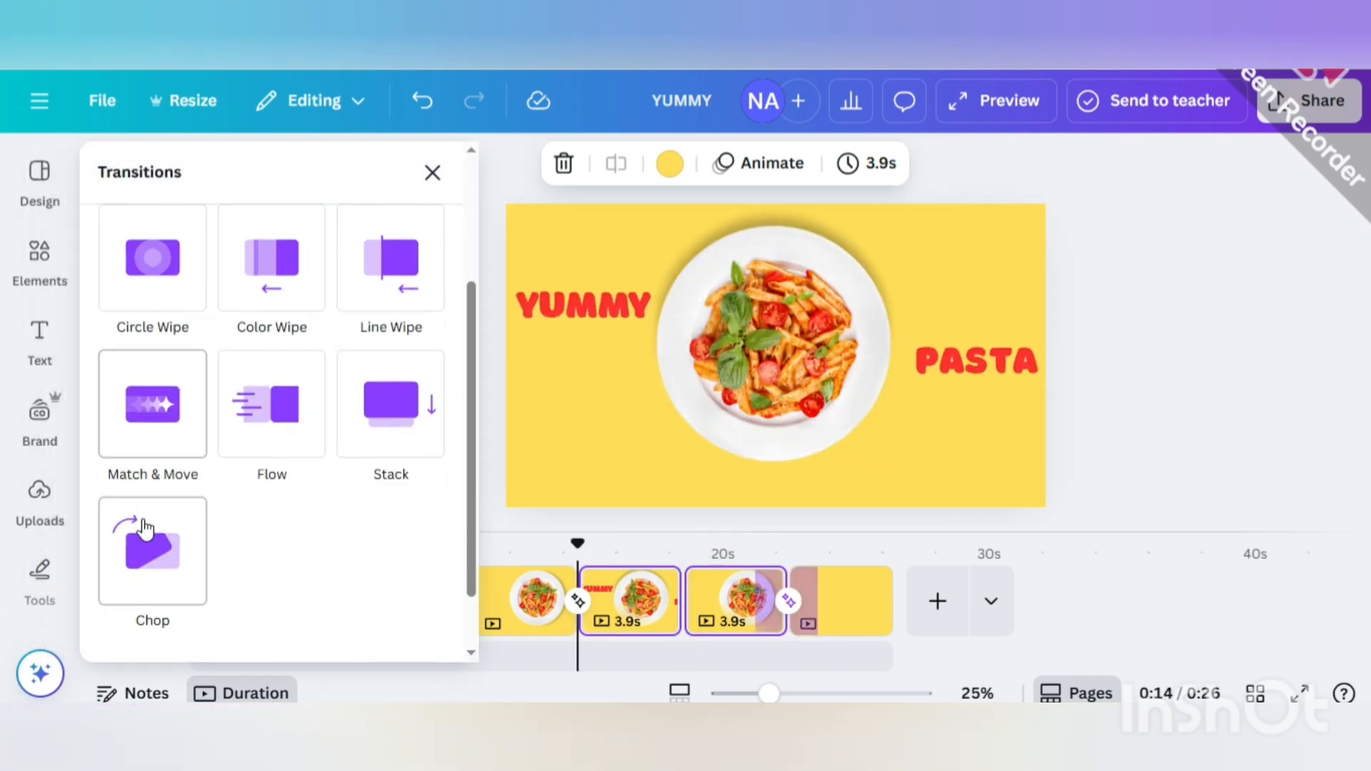
{"action": "left_click", "coordinate": [168, 434]}
{"action": "left_click_drag", "start_coordinate": [152, 528], "coordinate": [342, 541]}
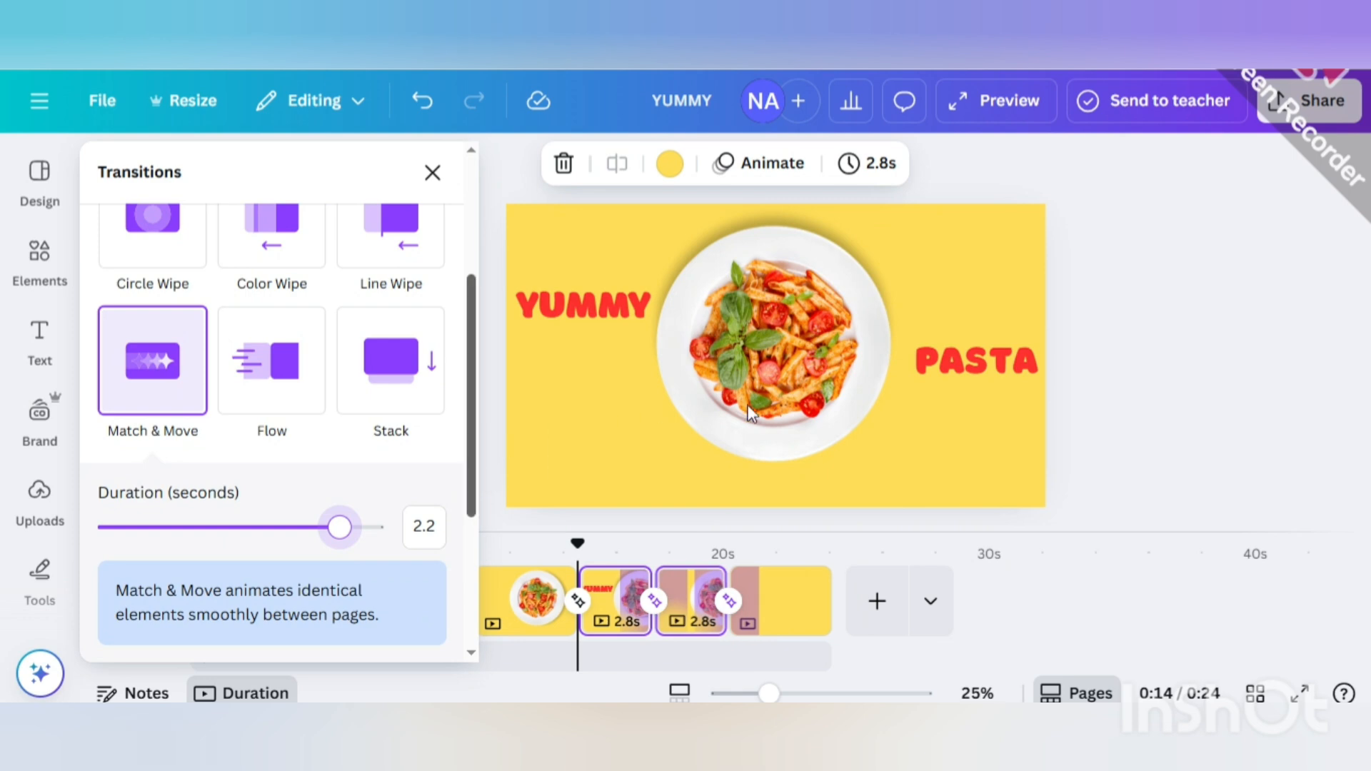
{"action": "left_click", "coordinate": [1169, 359]}
Play the video from the fourth page through the closing pasta pages to check the animation, pausing on the blank page.
{"action": "left_click", "coordinate": [481, 596]}
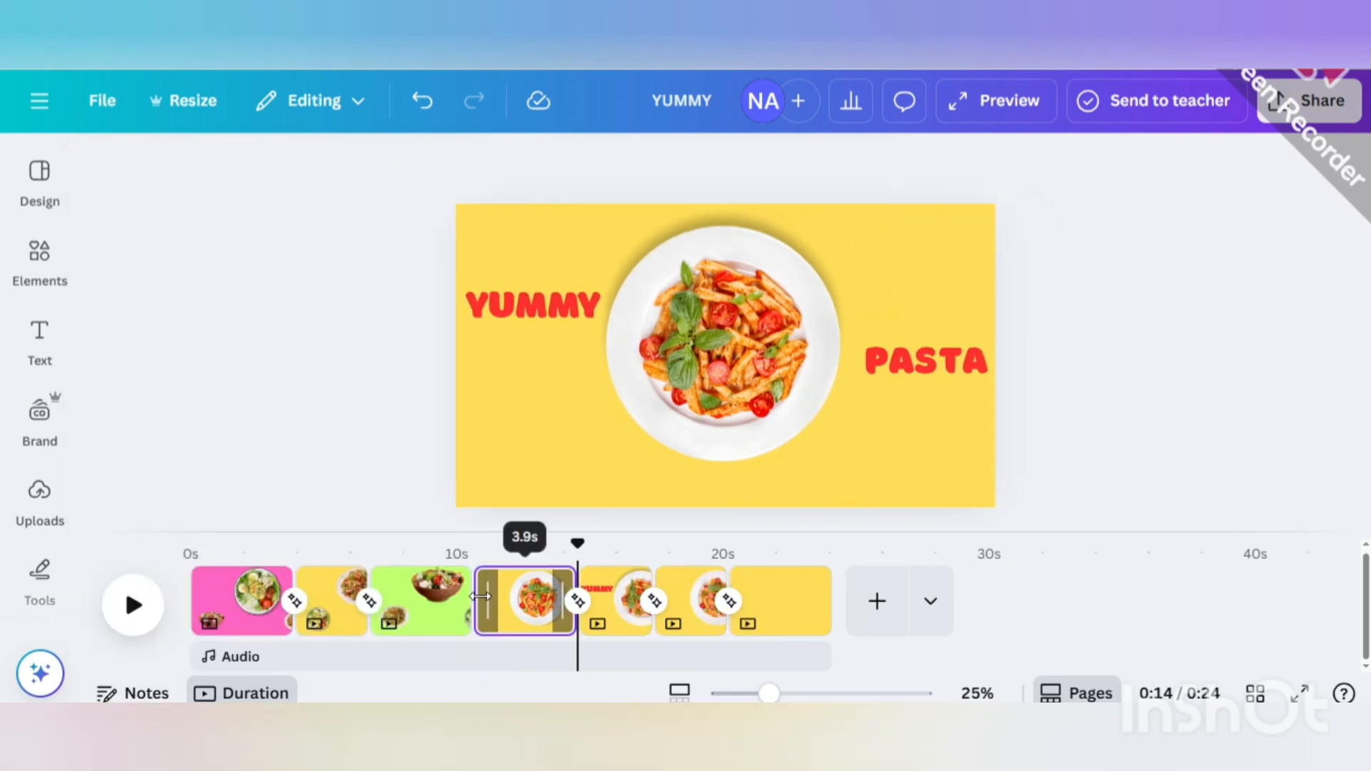
{"action": "left_click", "coordinate": [131, 609]}
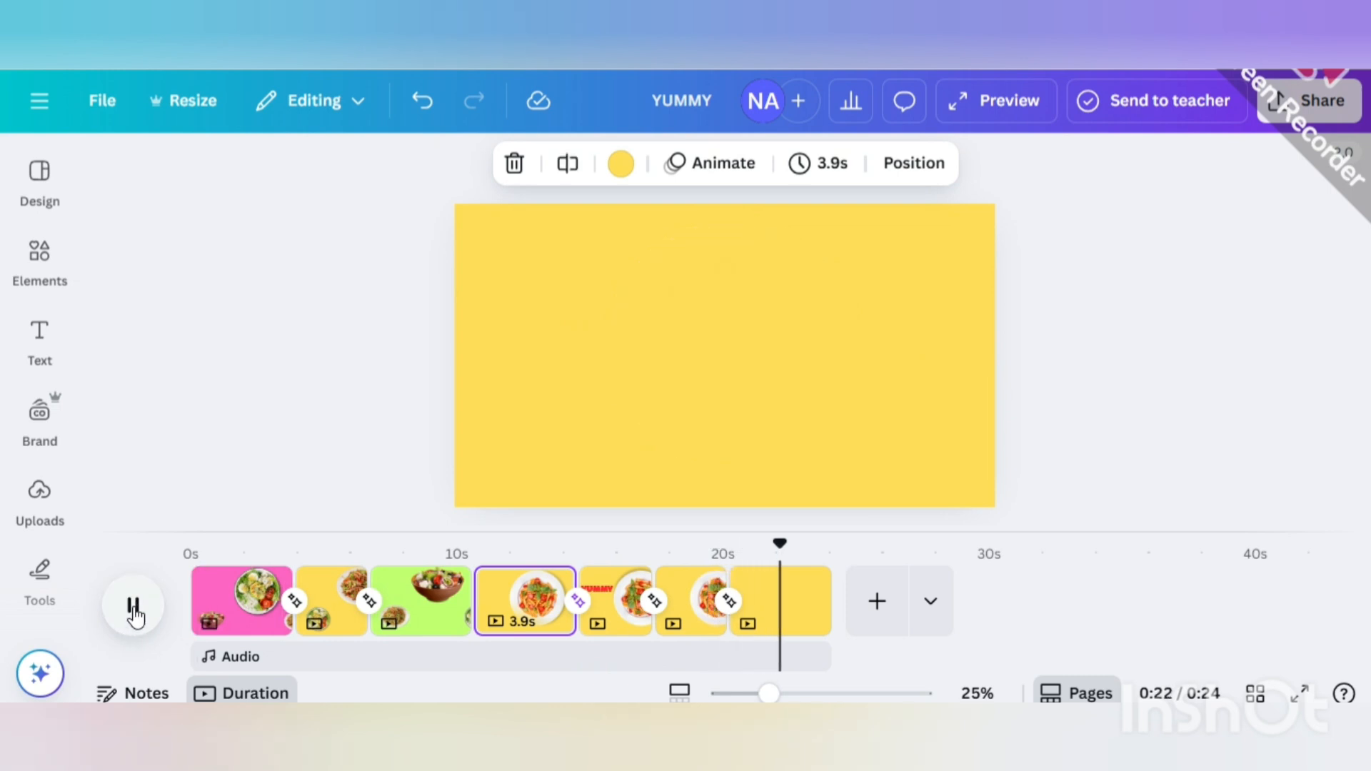
{"action": "left_click", "coordinate": [132, 607]}
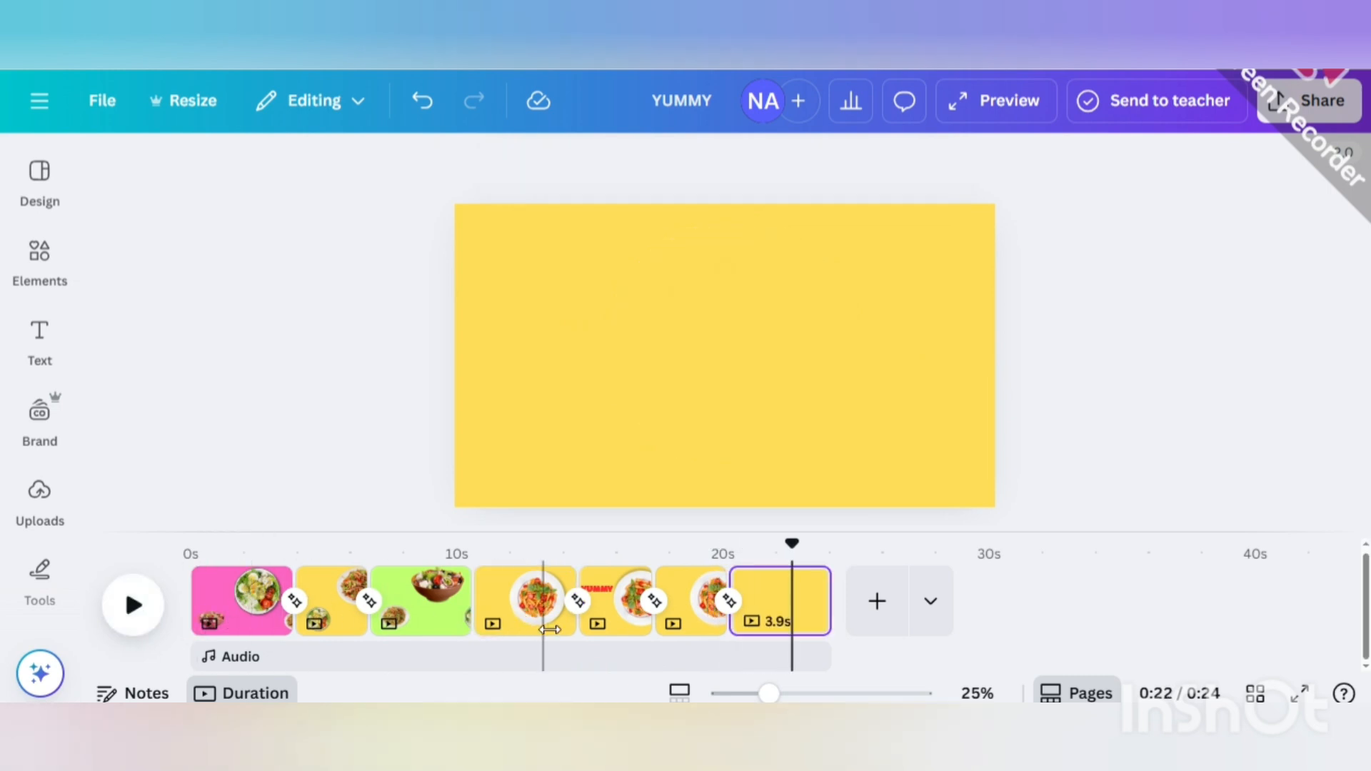
Return to the first page and open the full-screen preview of the video.
{"action": "left_click", "coordinate": [251, 623]}
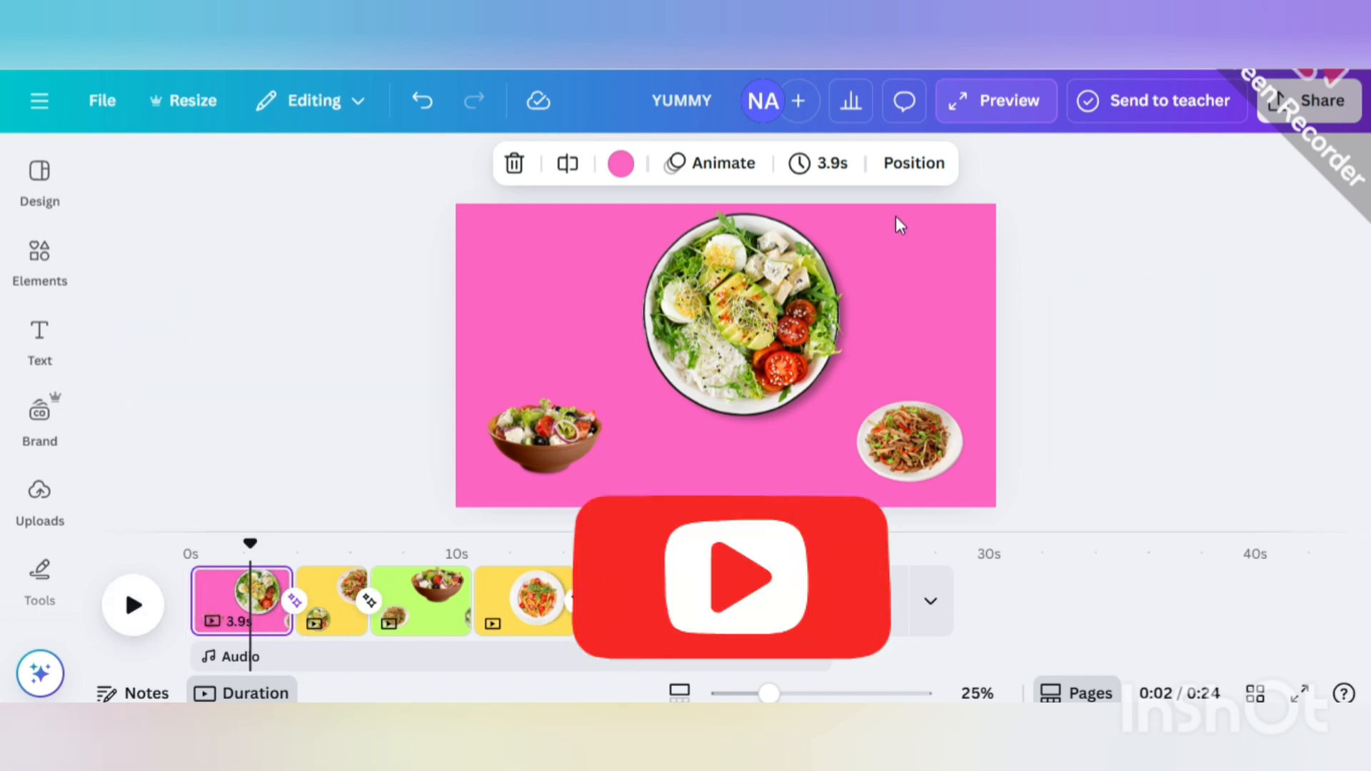
{"action": "left_click", "coordinate": [1035, 102]}
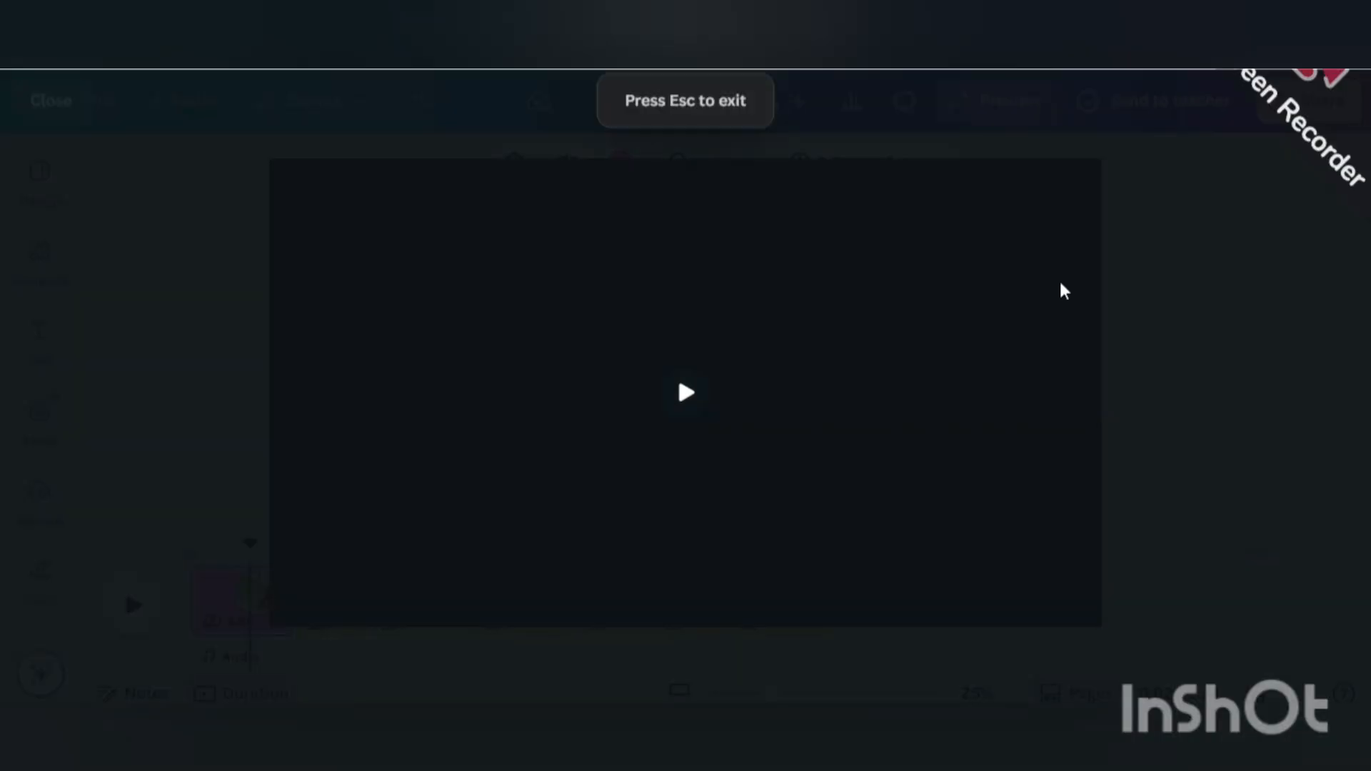